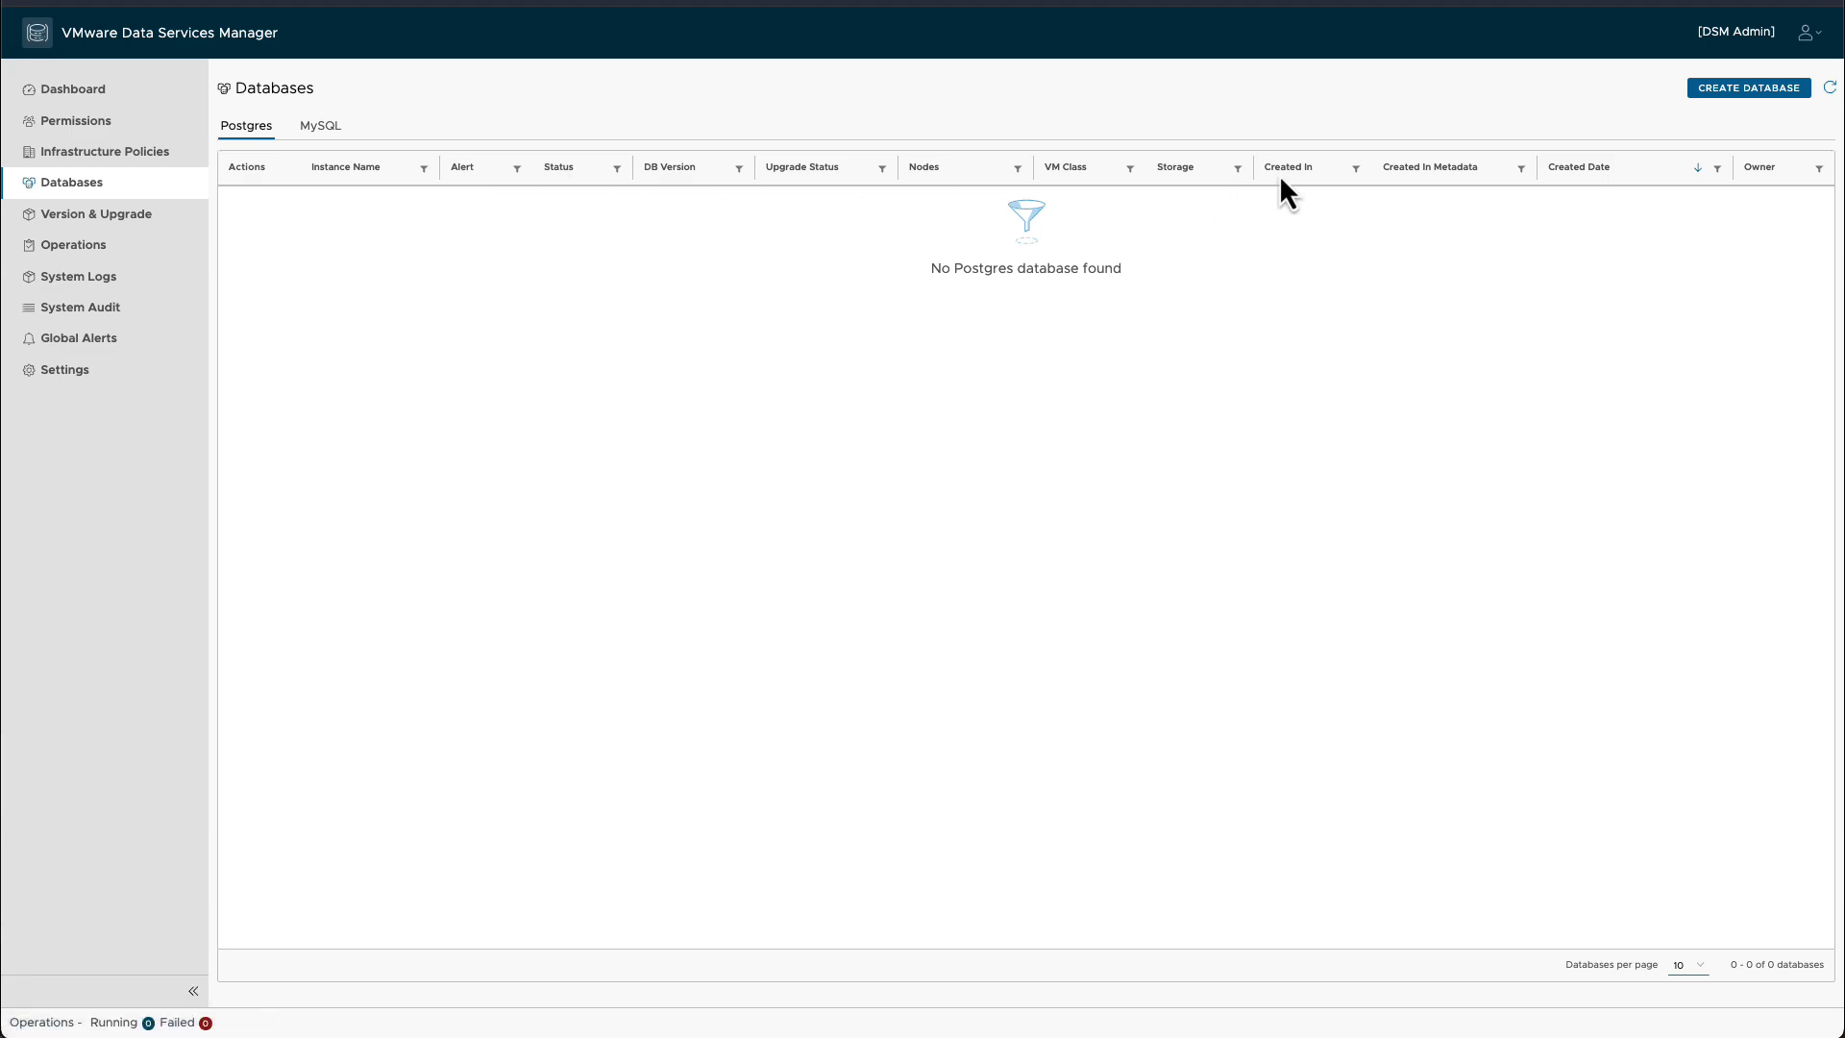
# Start a new Postgres database with version 16.4+vmware.v2.1.1, instance name pg-demo-01 and topology 3 (1 Primary, 1 Replica, 1 Monitor).
pyautogui.click(1740, 92)
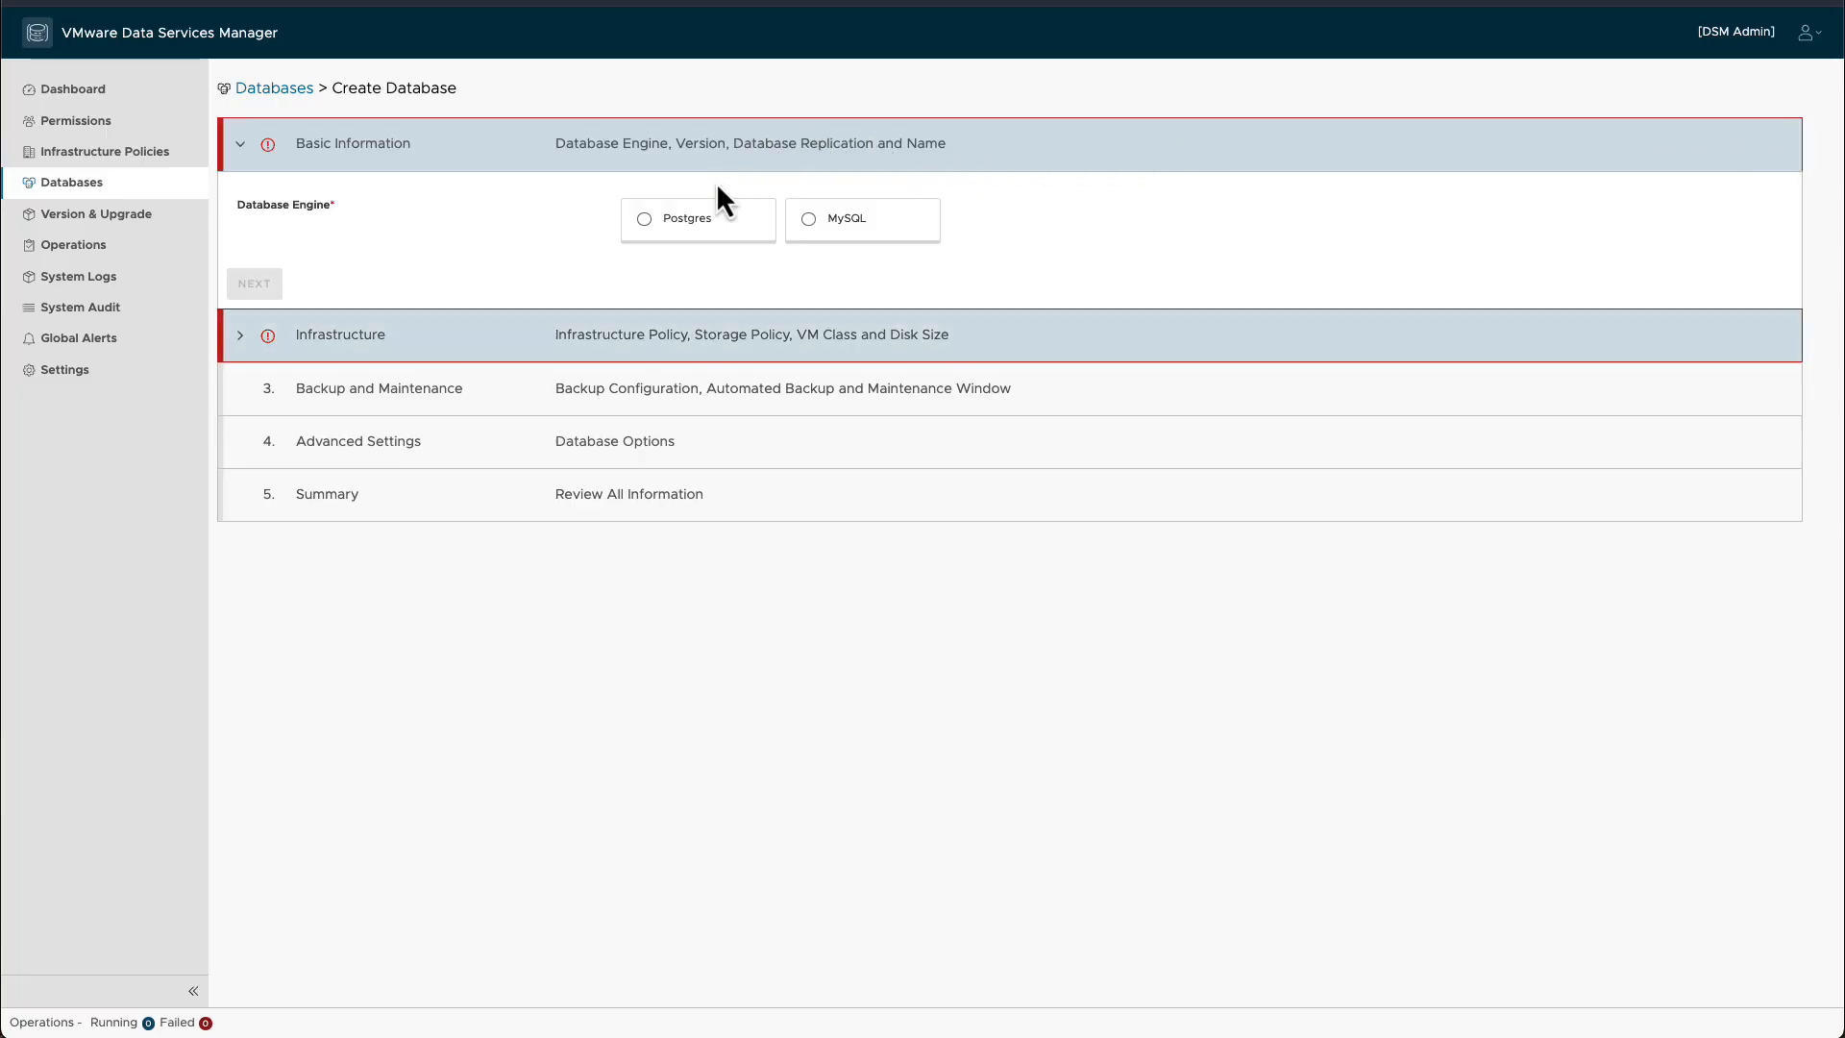
pyautogui.click(647, 221)
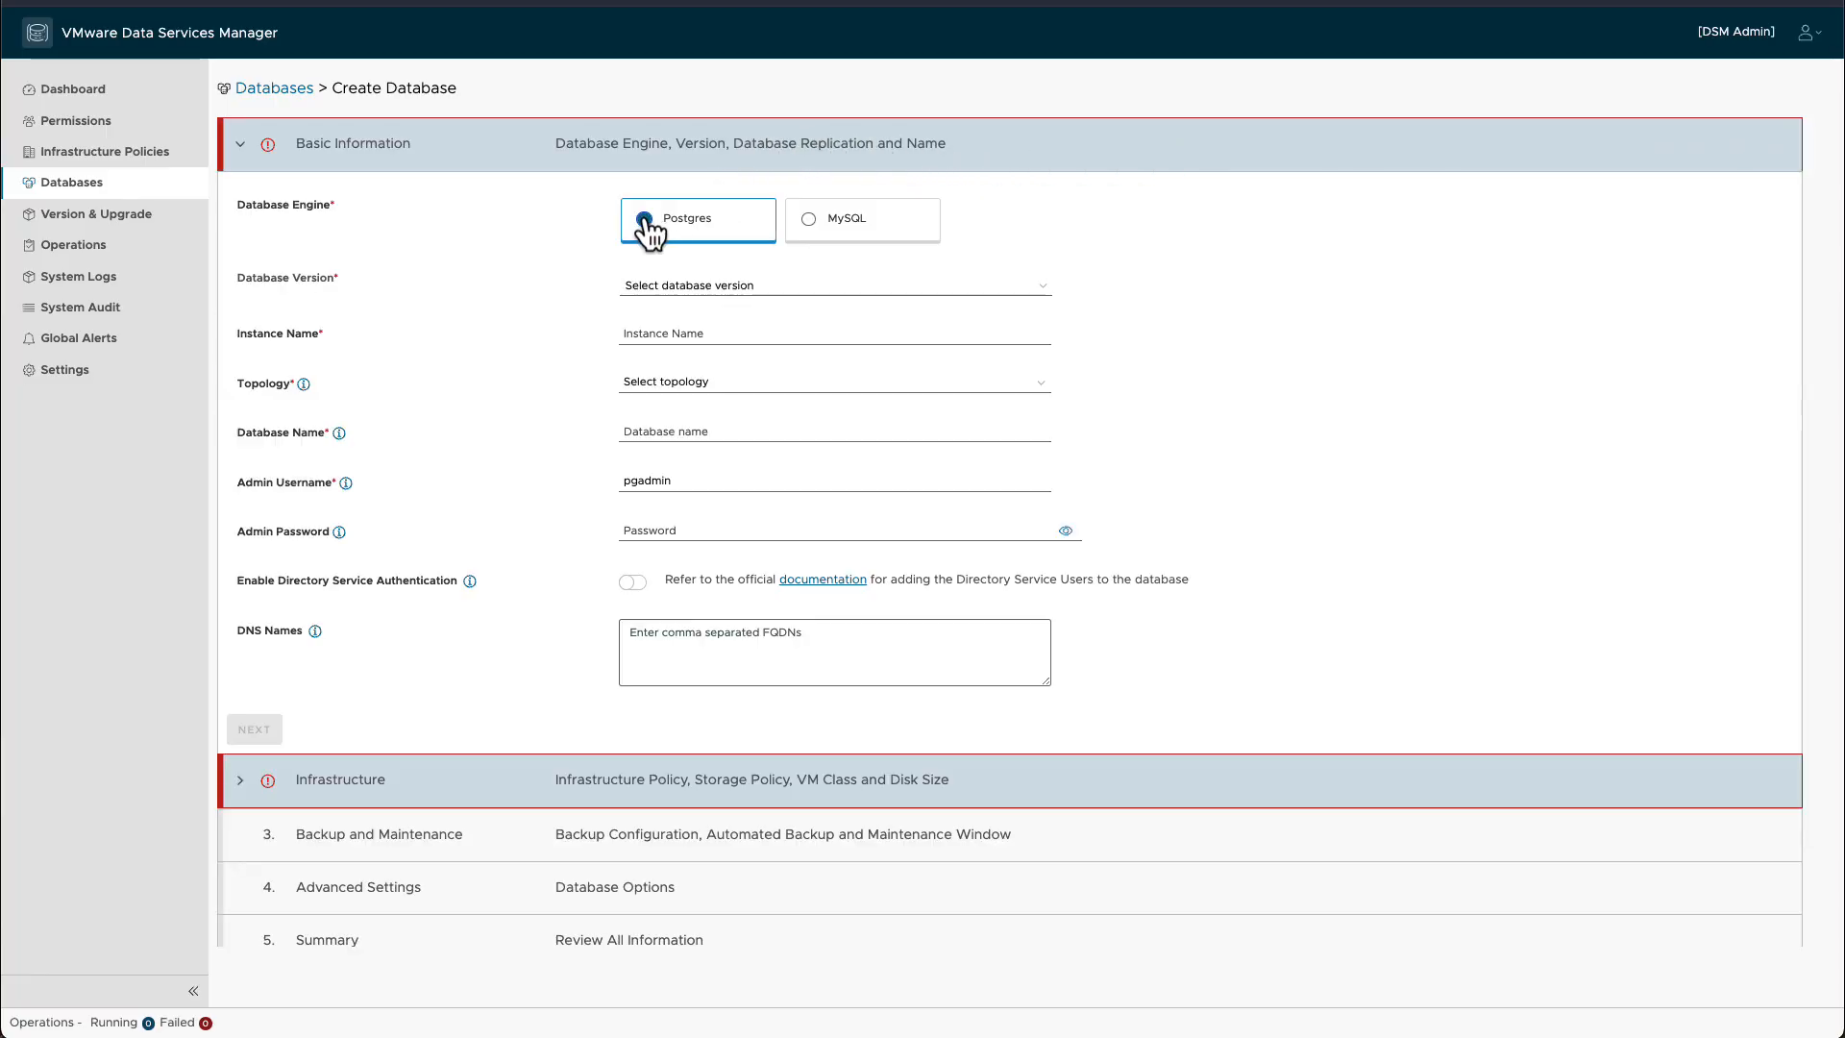
pyautogui.click(734, 288)
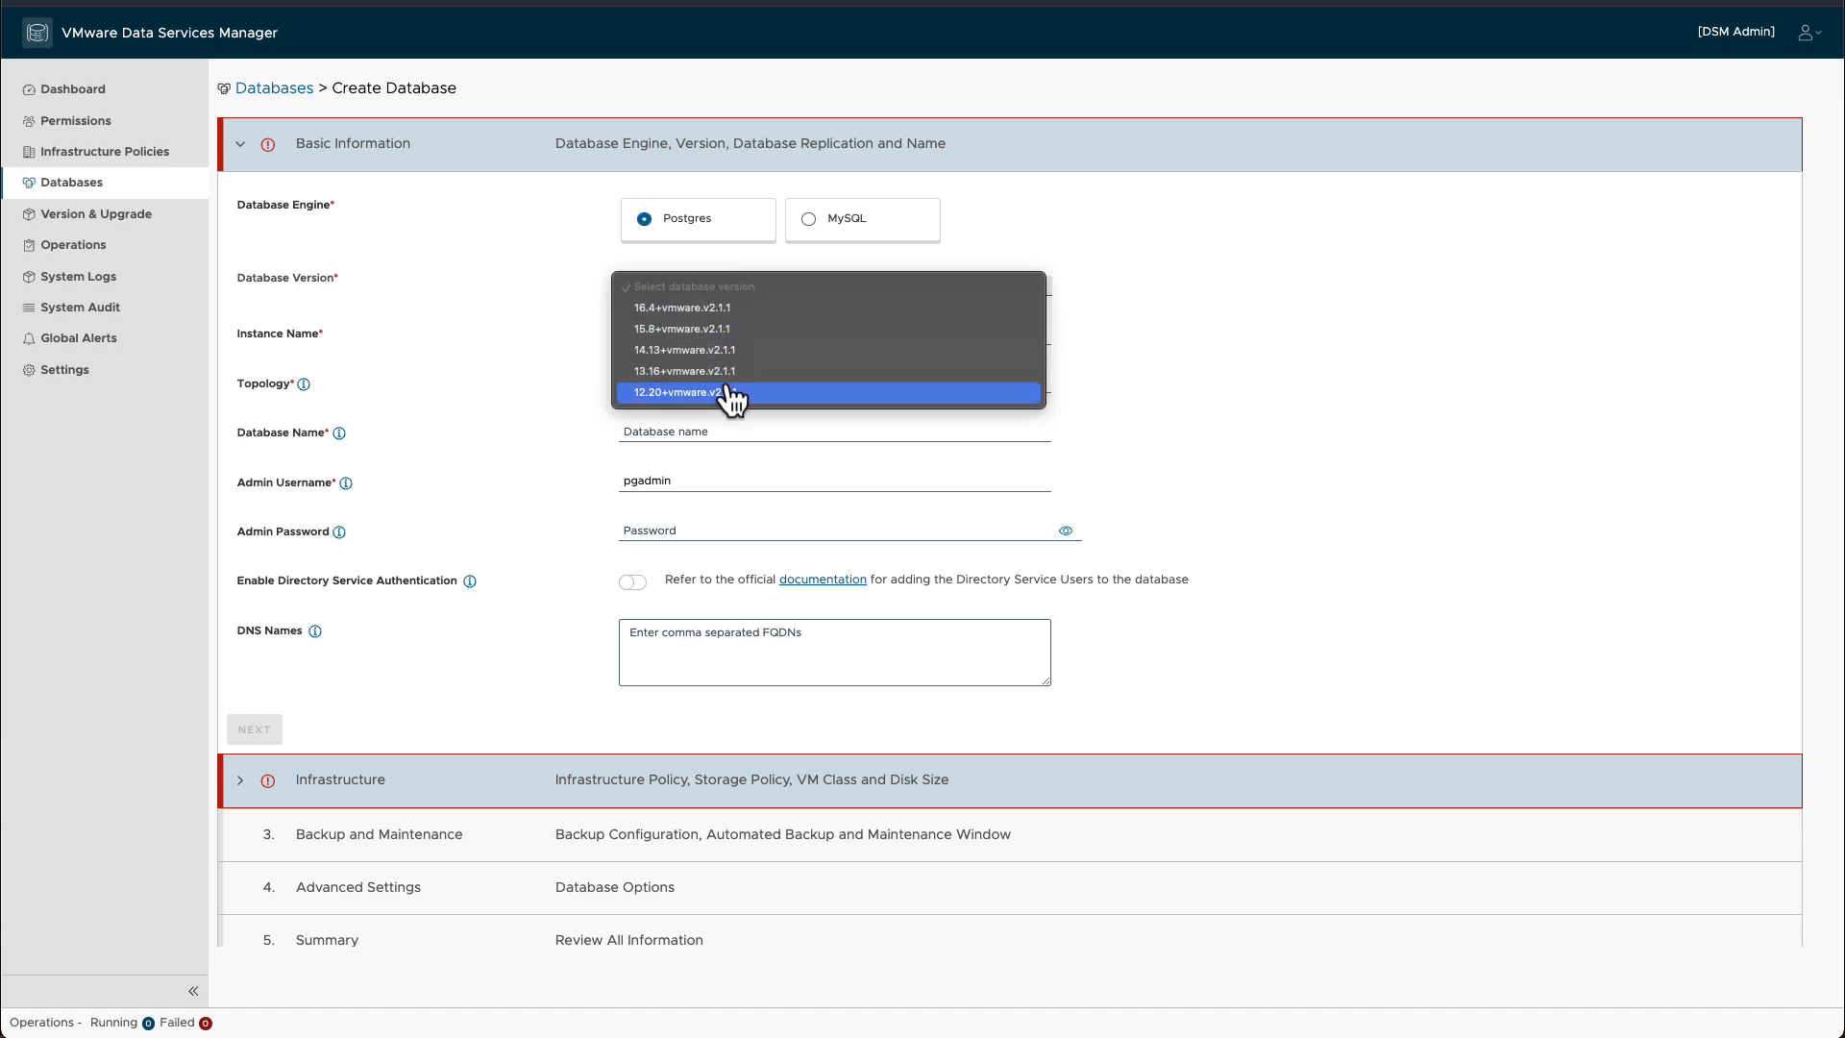
pyautogui.click(721, 307)
pyautogui.click(719, 332)
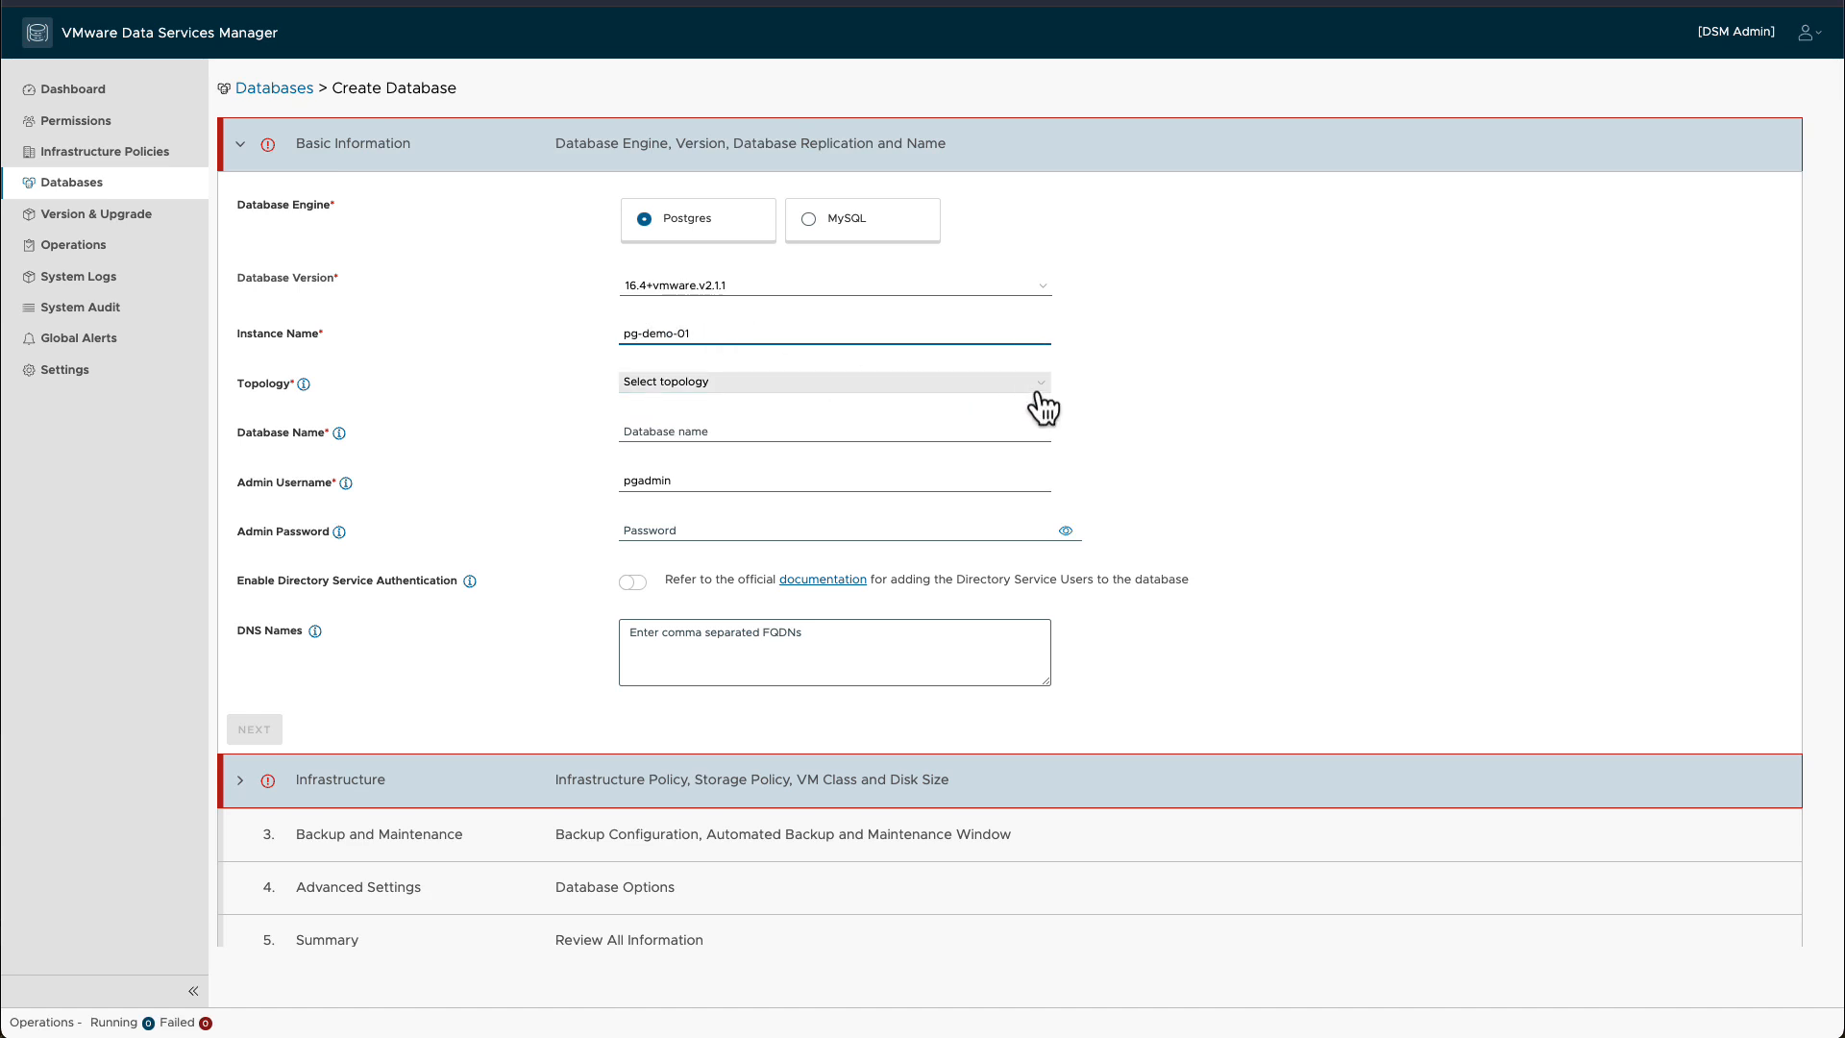
pyautogui.click(930, 386)
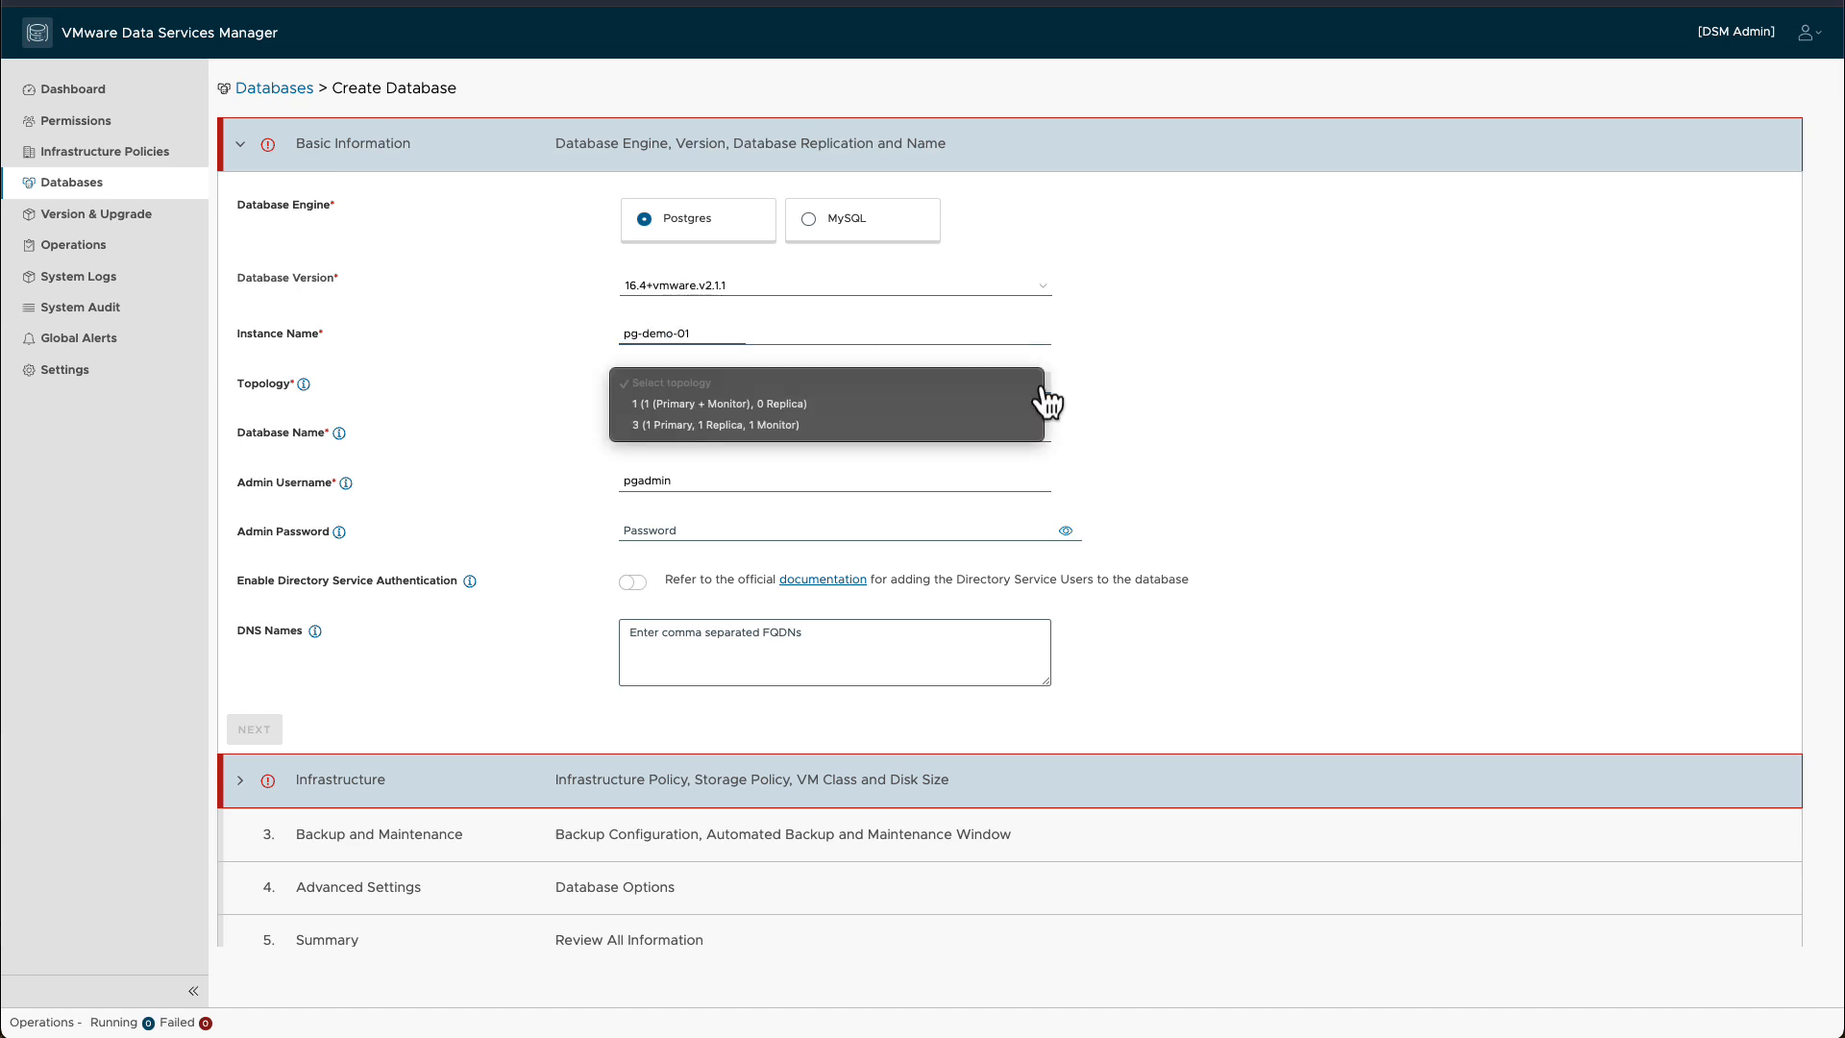
pyautogui.click(832, 423)
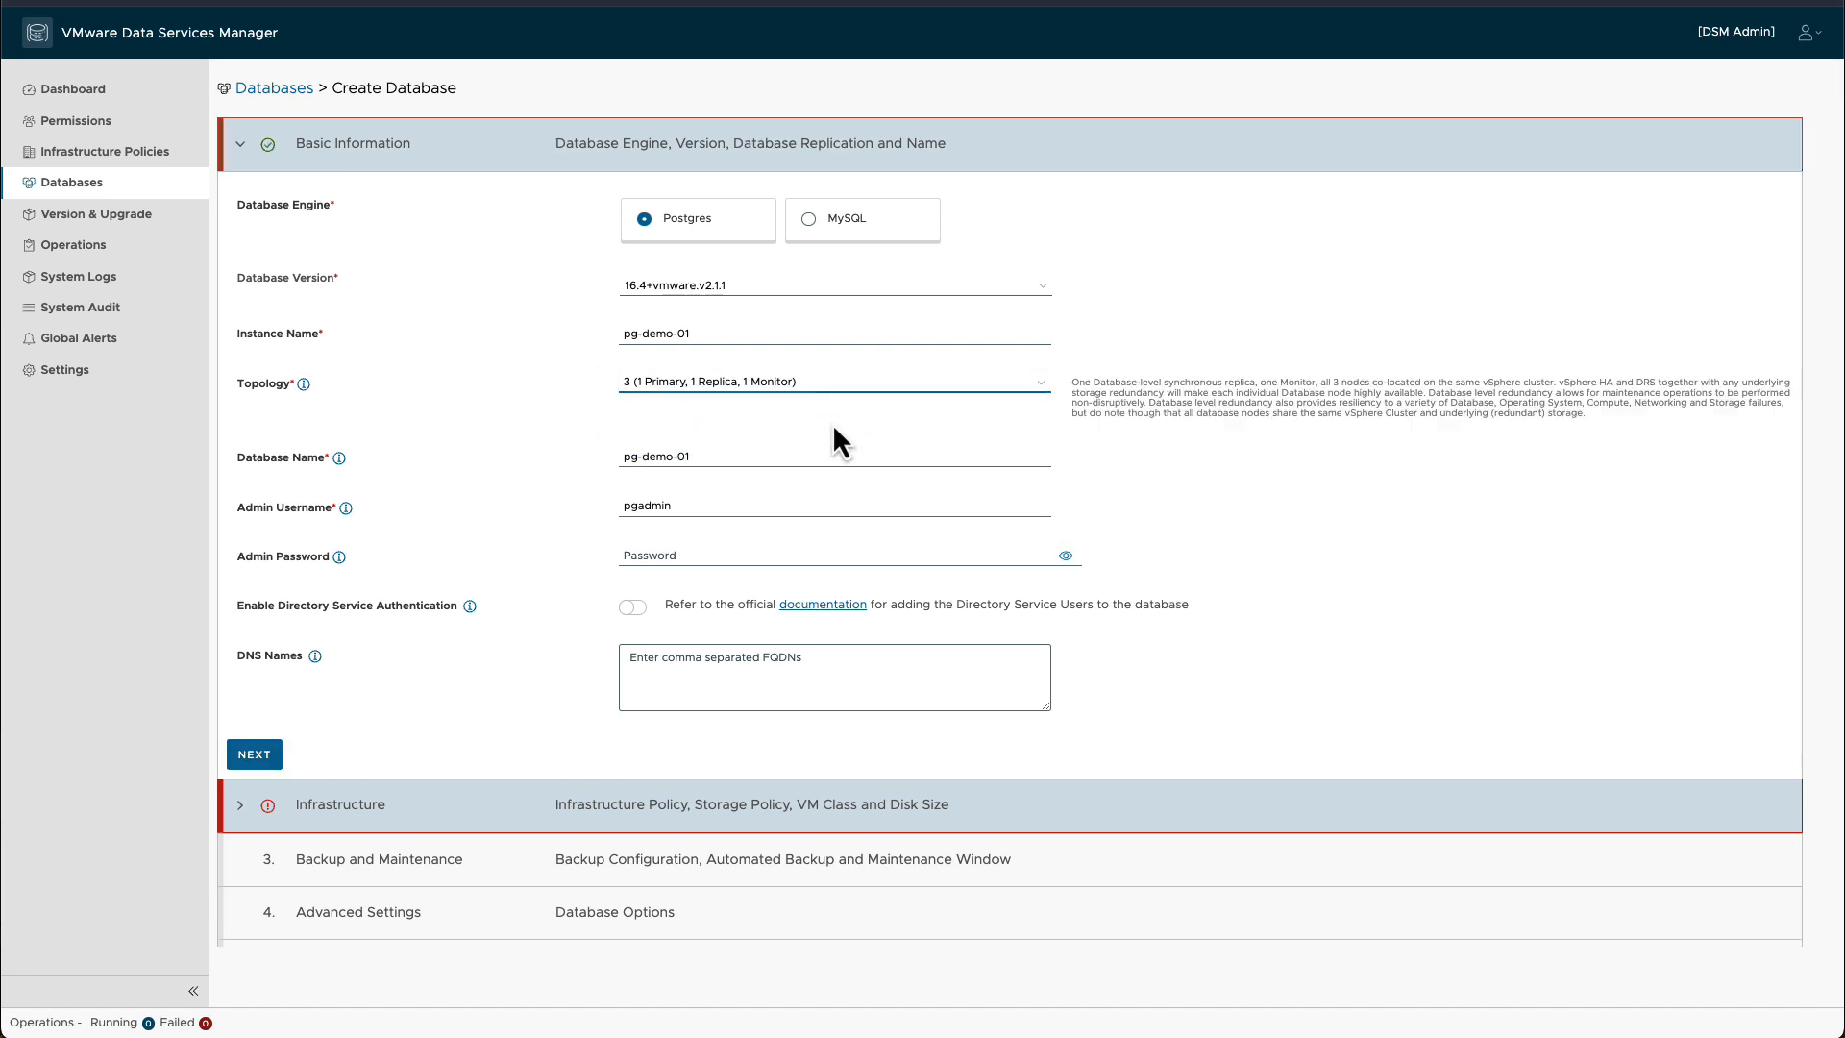
# Enter the admin password and the DNS name pg-demo-01.rainpole.com, and complete the basic information.
pyautogui.click(792, 450)
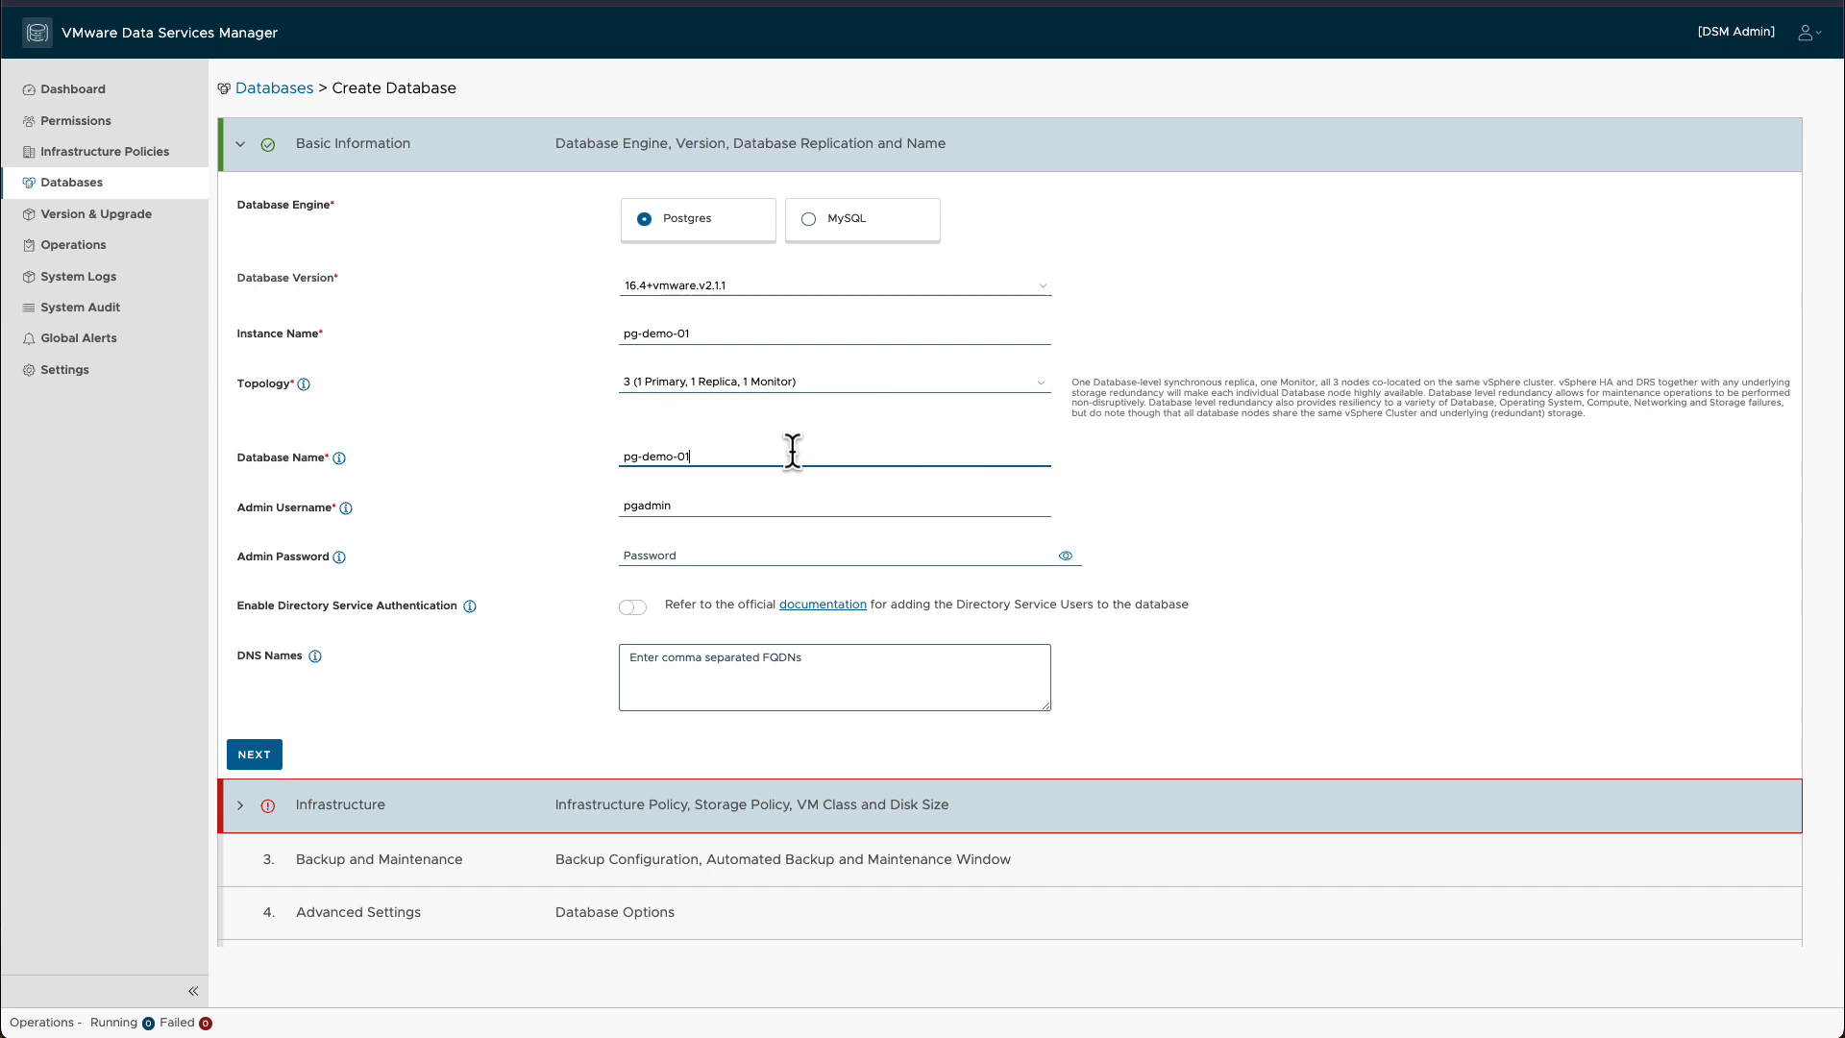
pyautogui.click(793, 501)
pyautogui.click(784, 552)
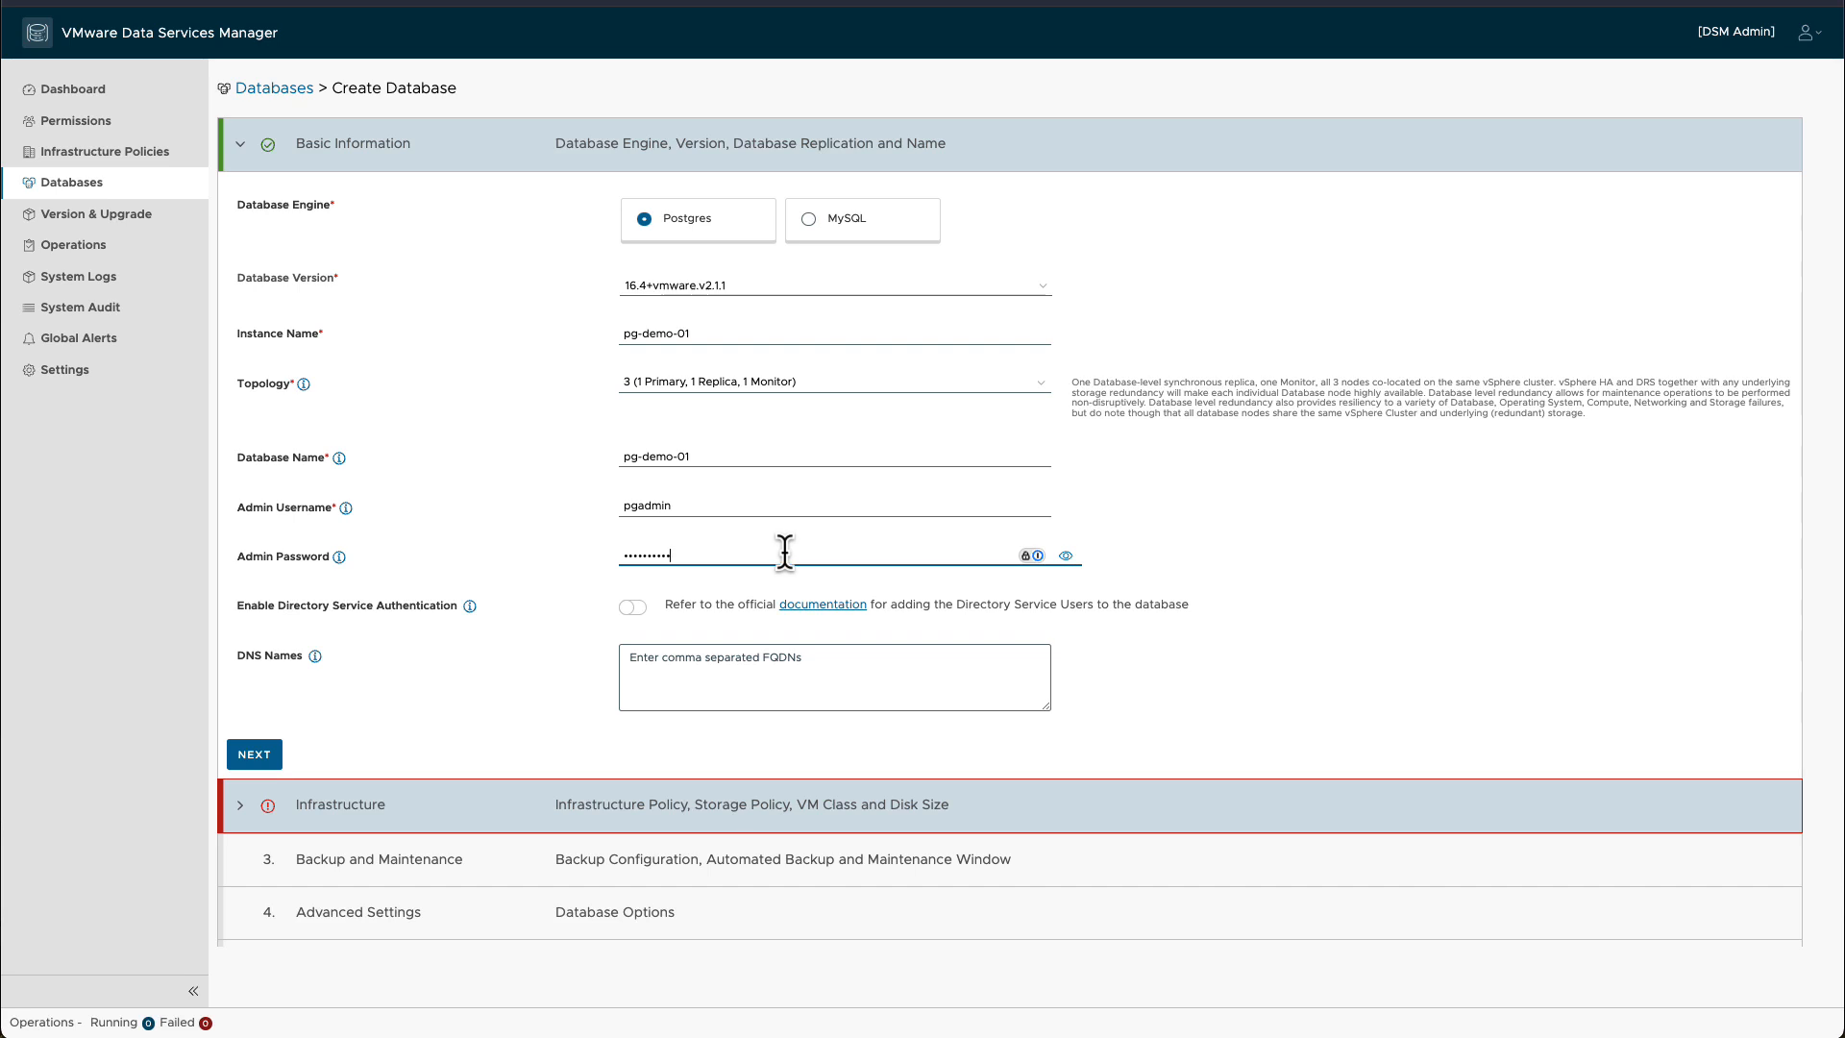
pyautogui.click(642, 660)
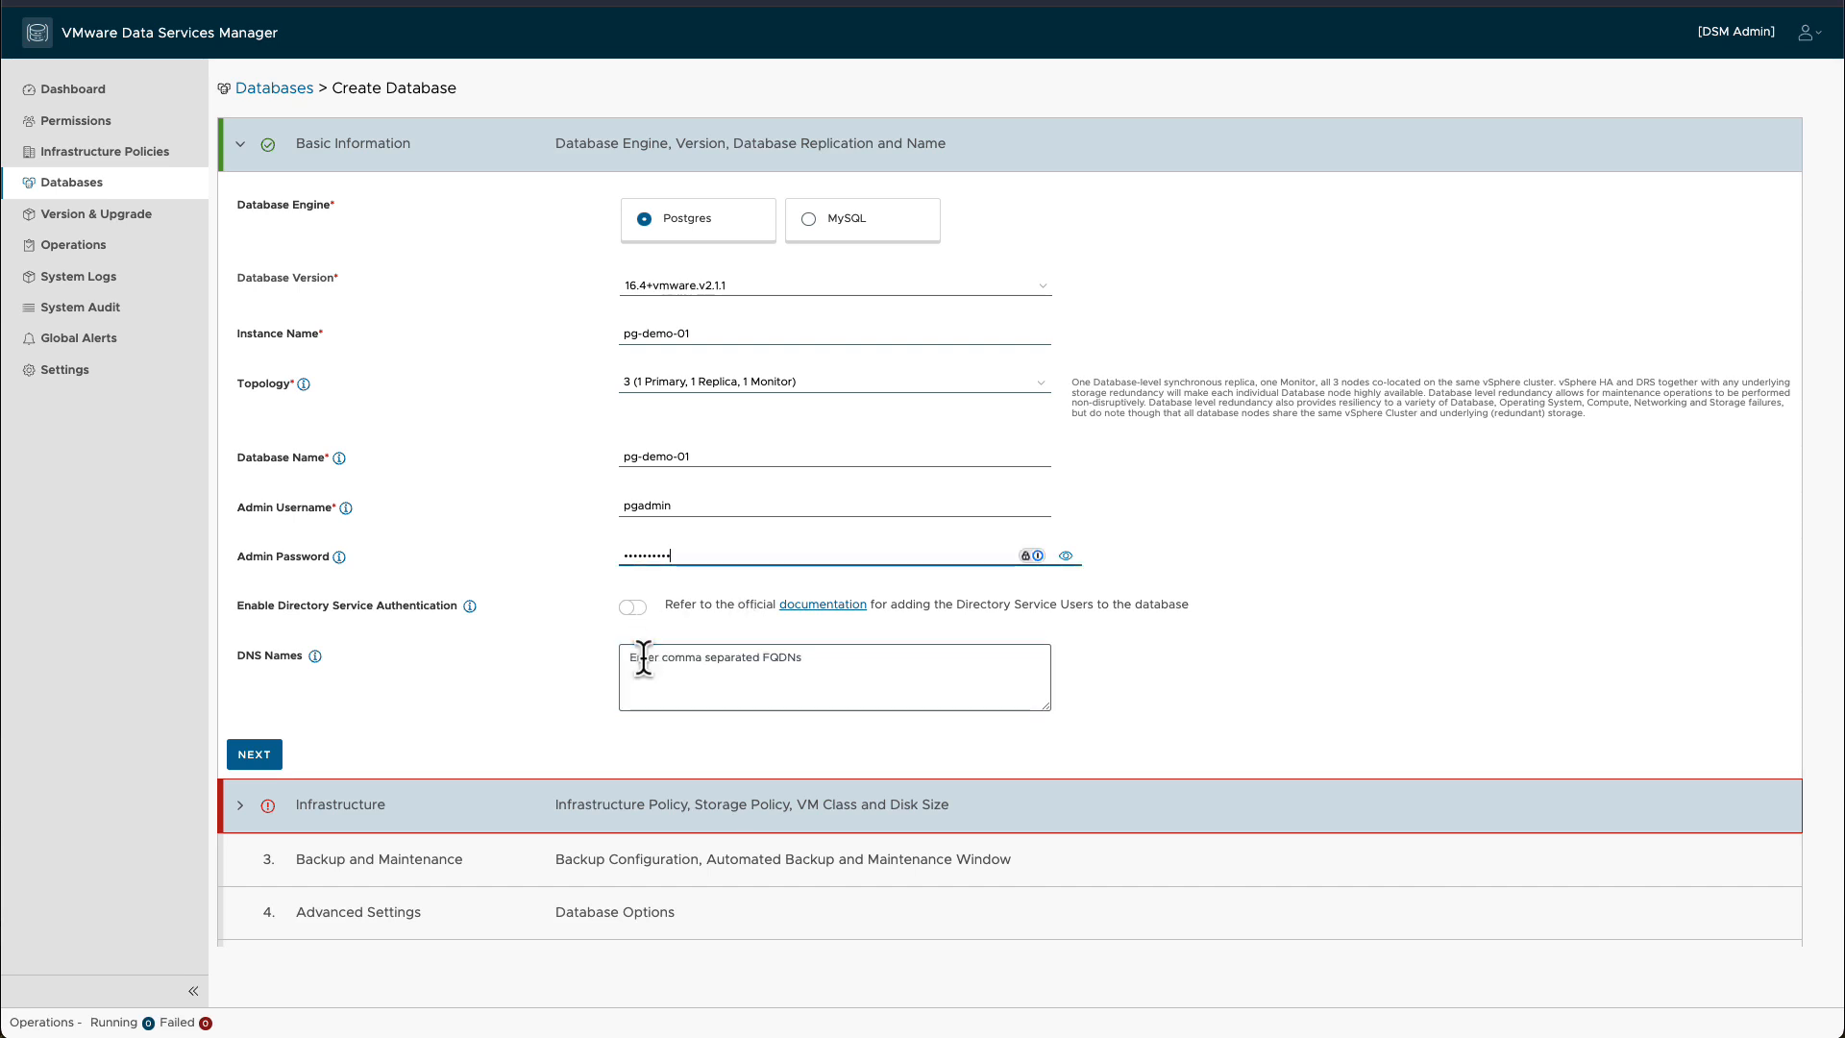
pyautogui.click(643, 659)
pyautogui.write('pg-demo-01.rainpole.com')
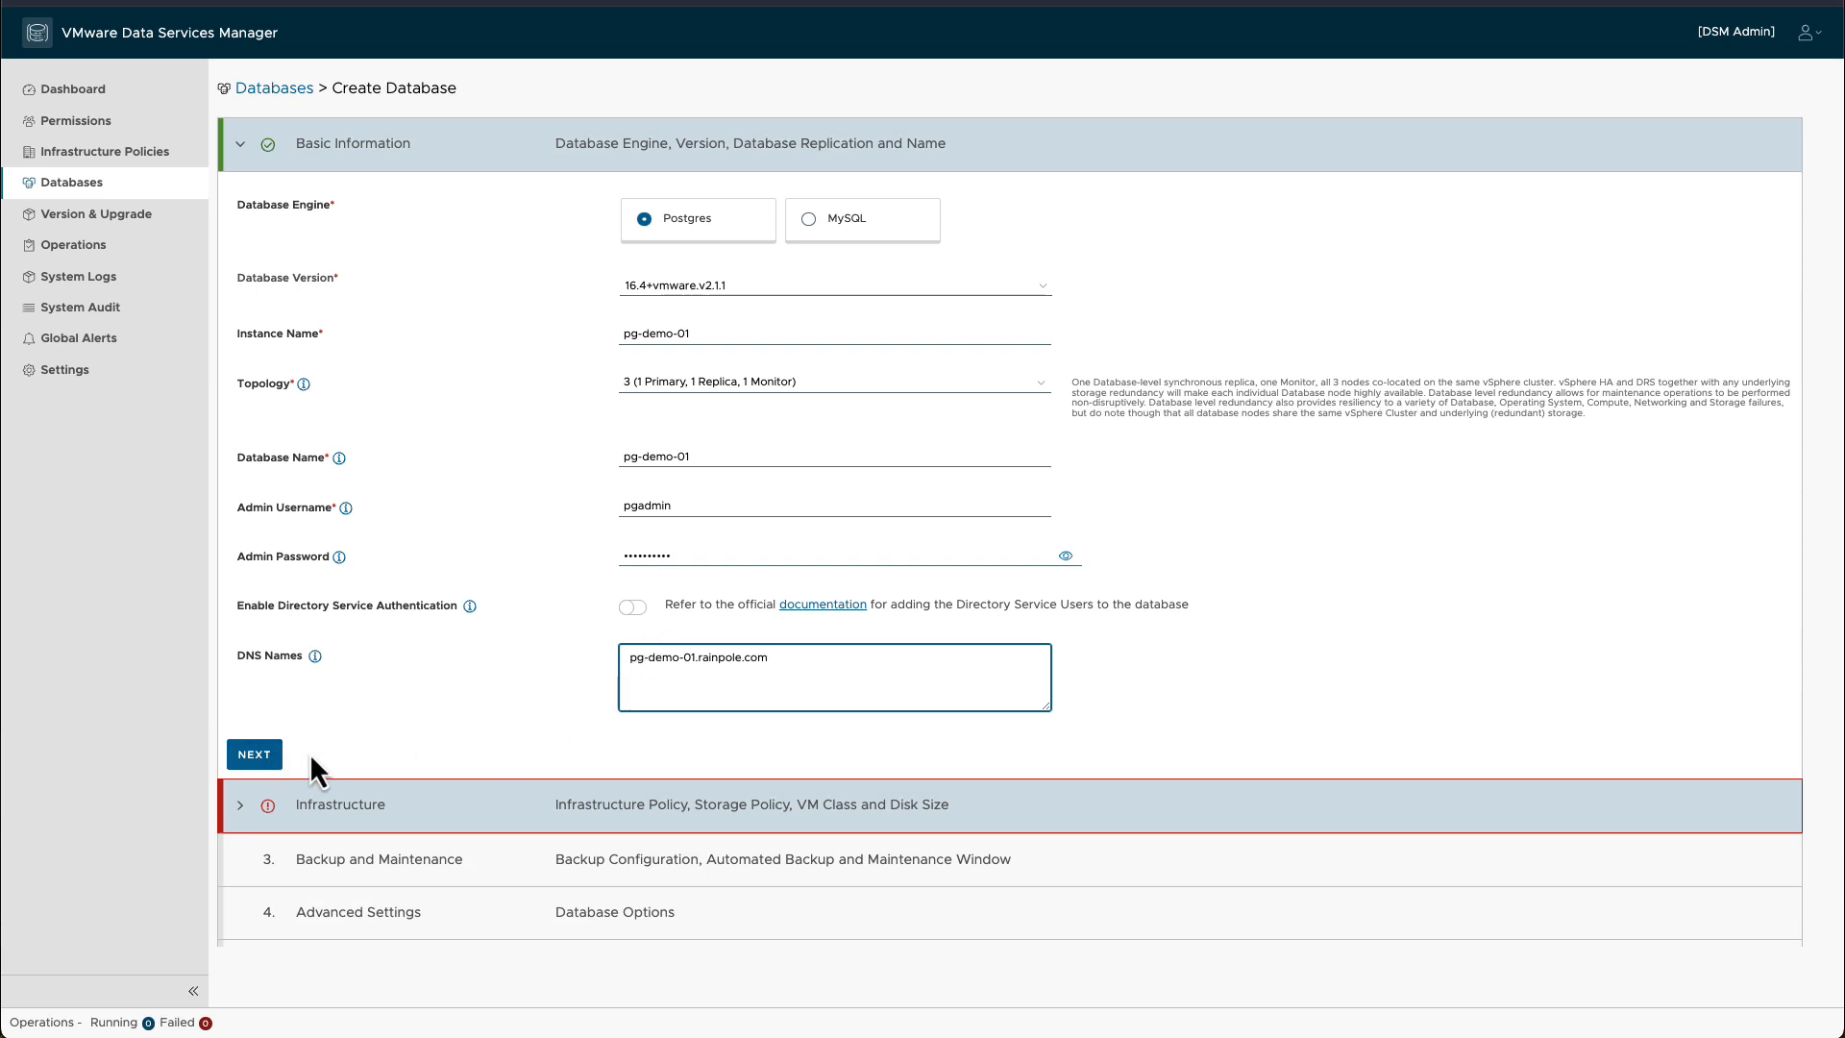
pyautogui.click(277, 758)
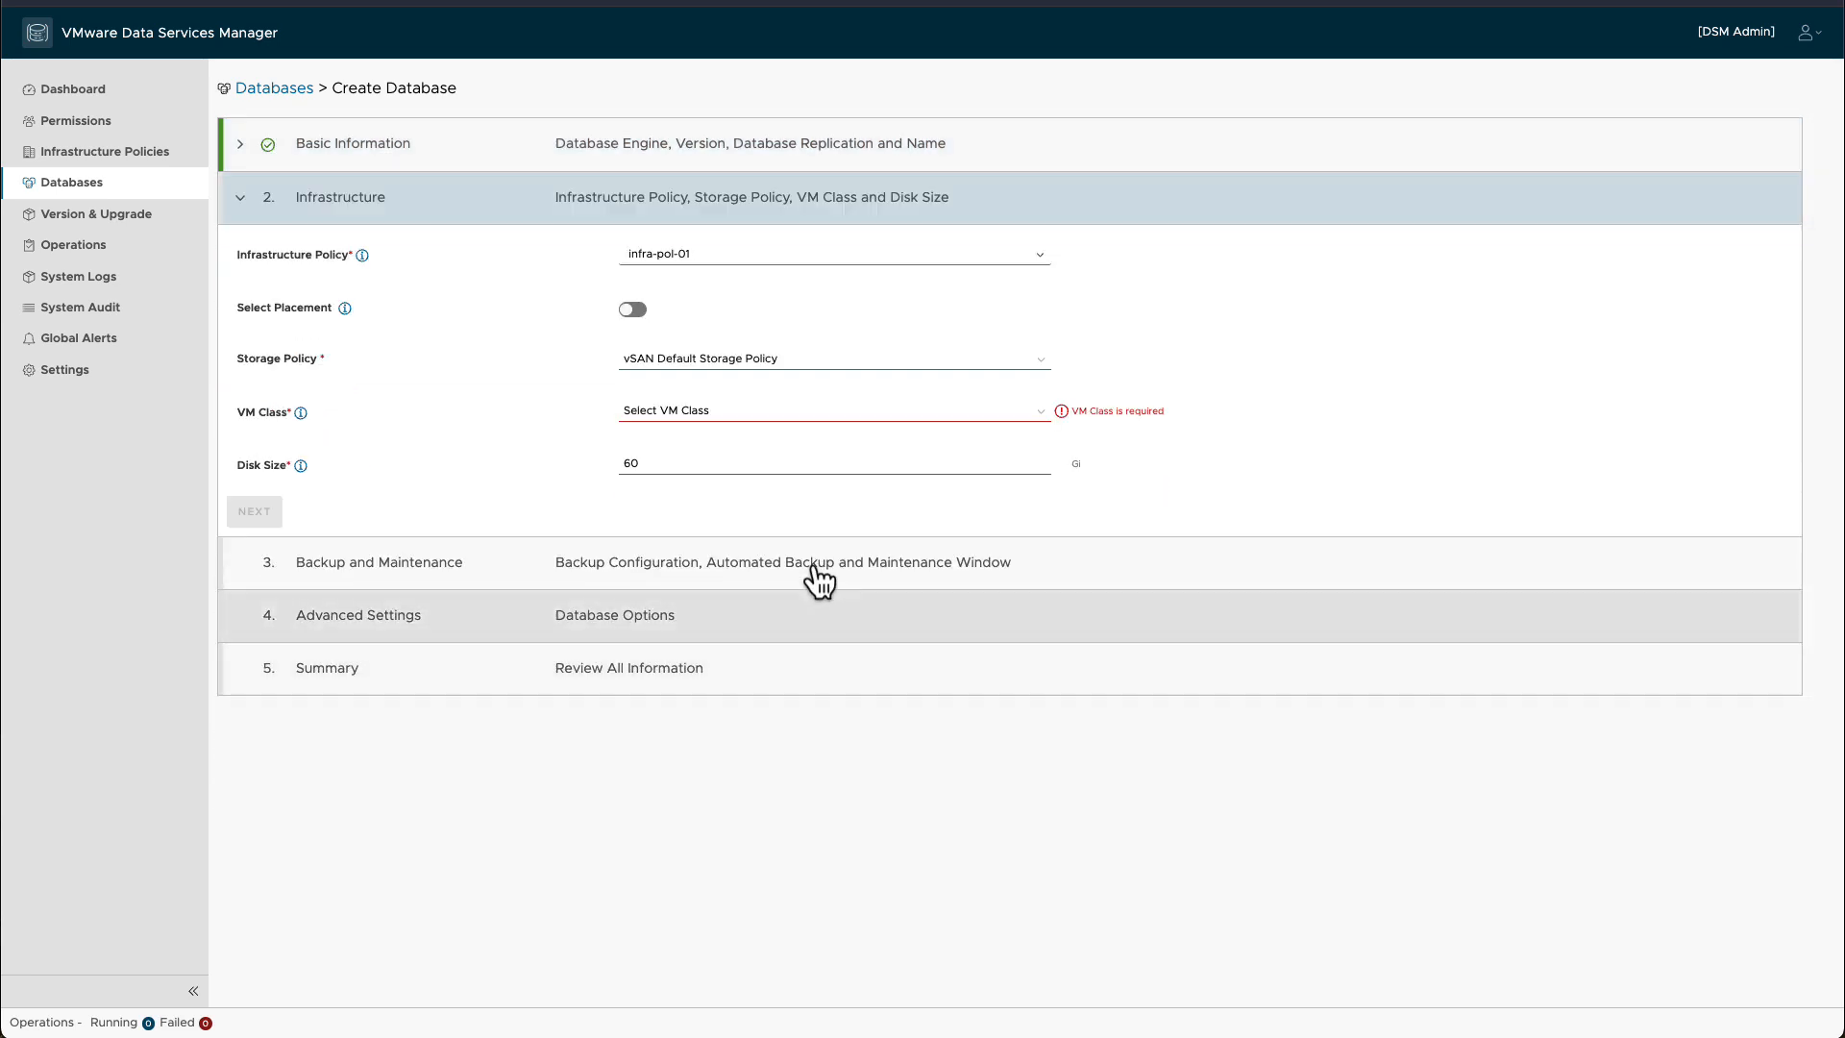
# Complete the infrastructure settings with policy infra-pol-01, vSAN Default Storage Policy, the small VM class and a 60 Gi disk.
pyautogui.click(1039, 257)
pyautogui.click(1043, 263)
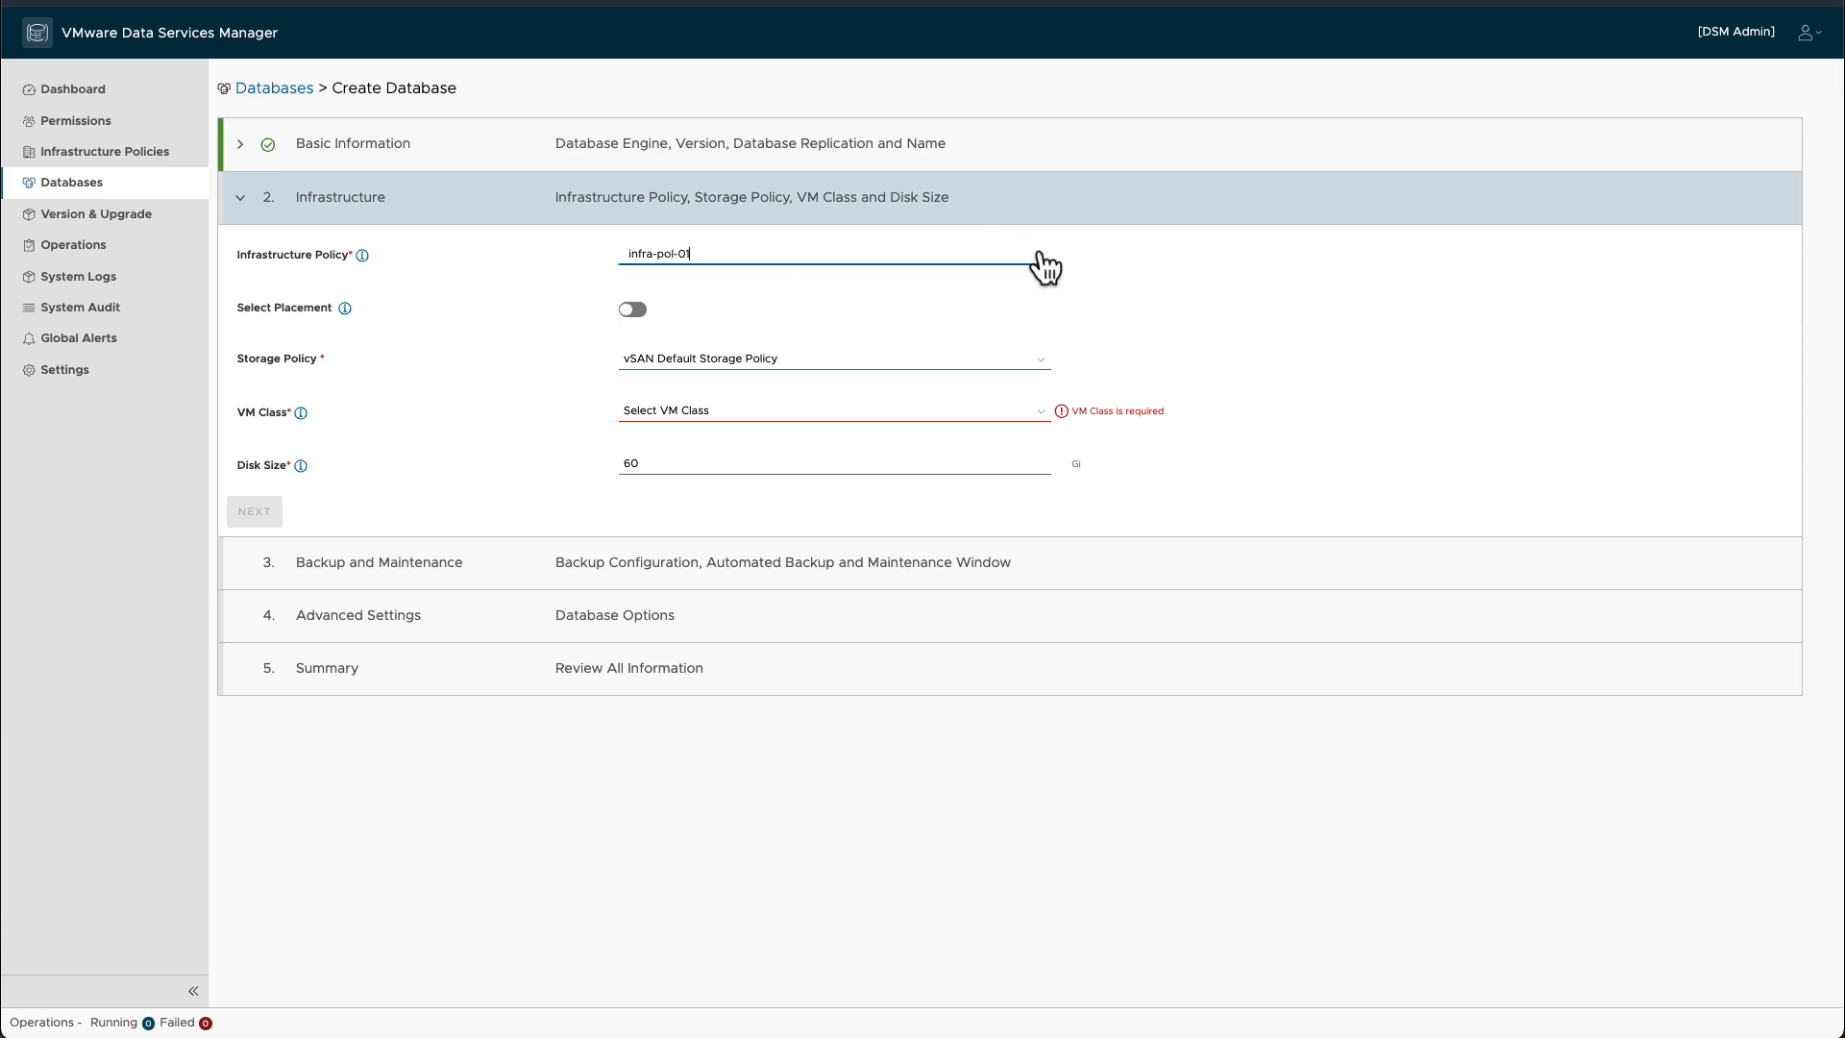
pyautogui.click(1050, 370)
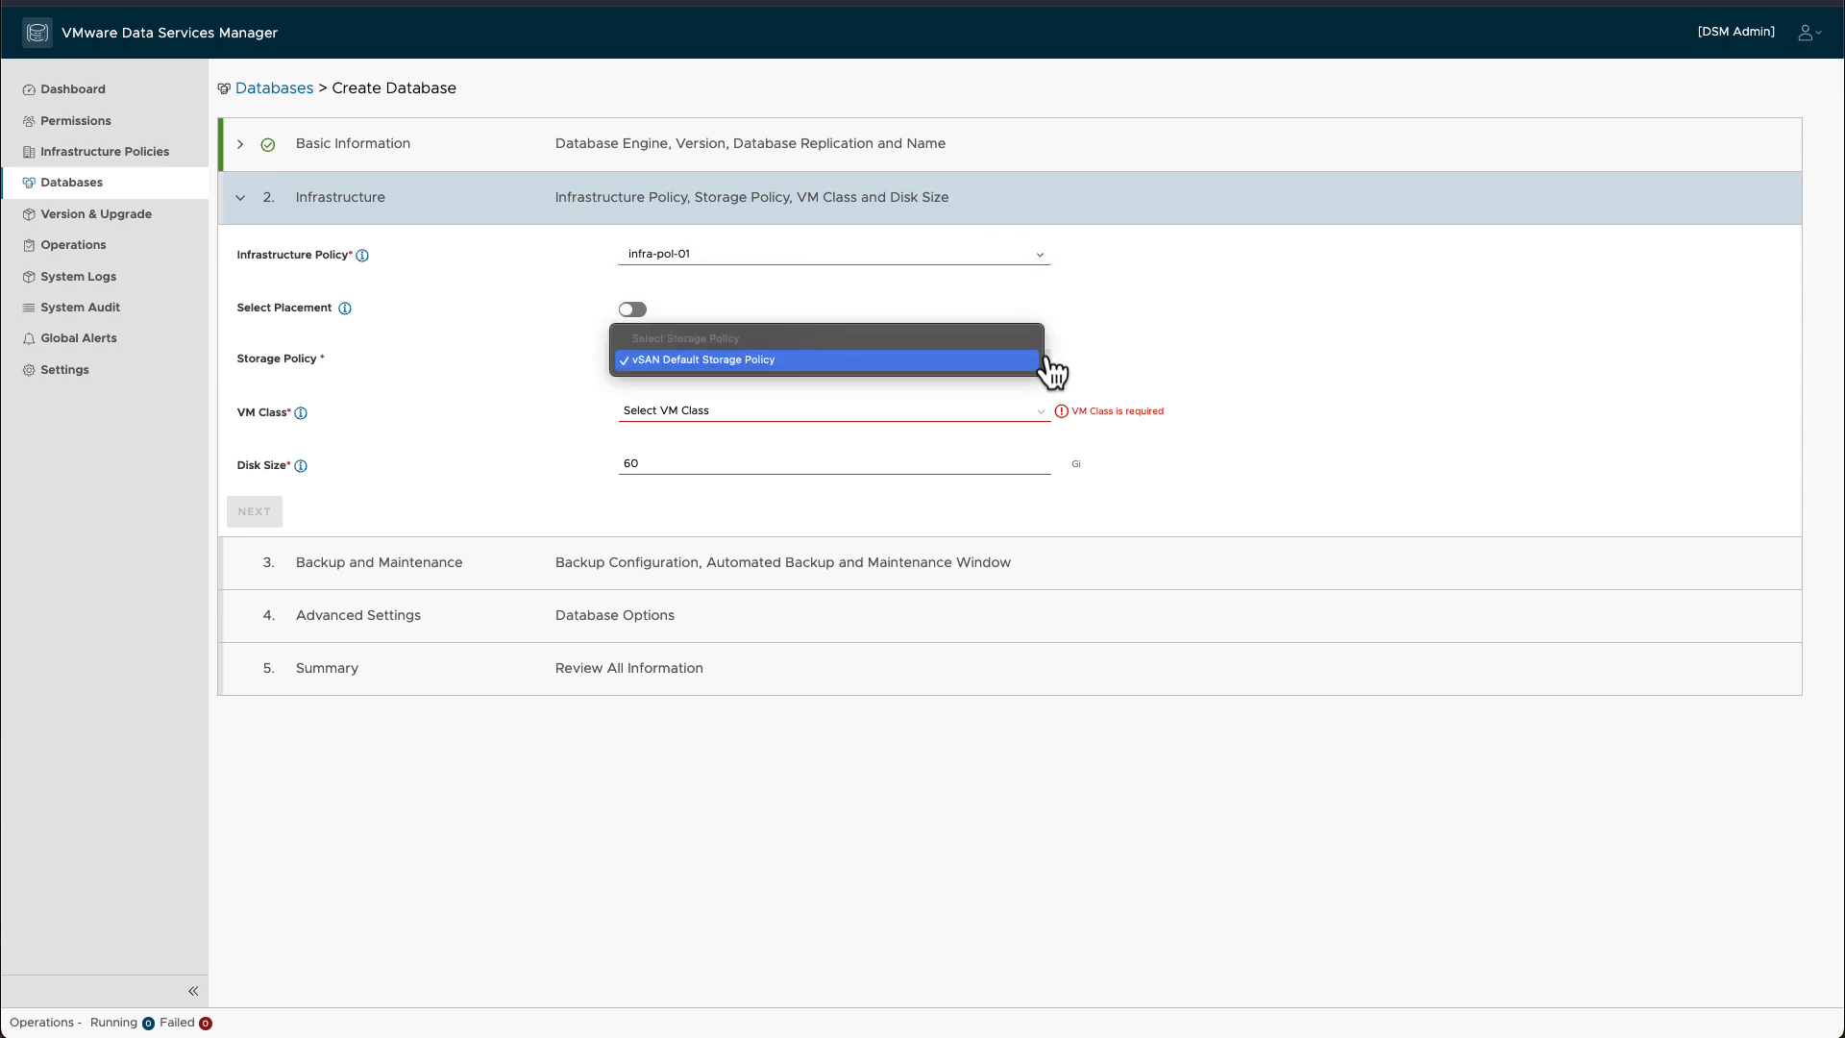
pyautogui.click(1045, 363)
pyautogui.click(1044, 419)
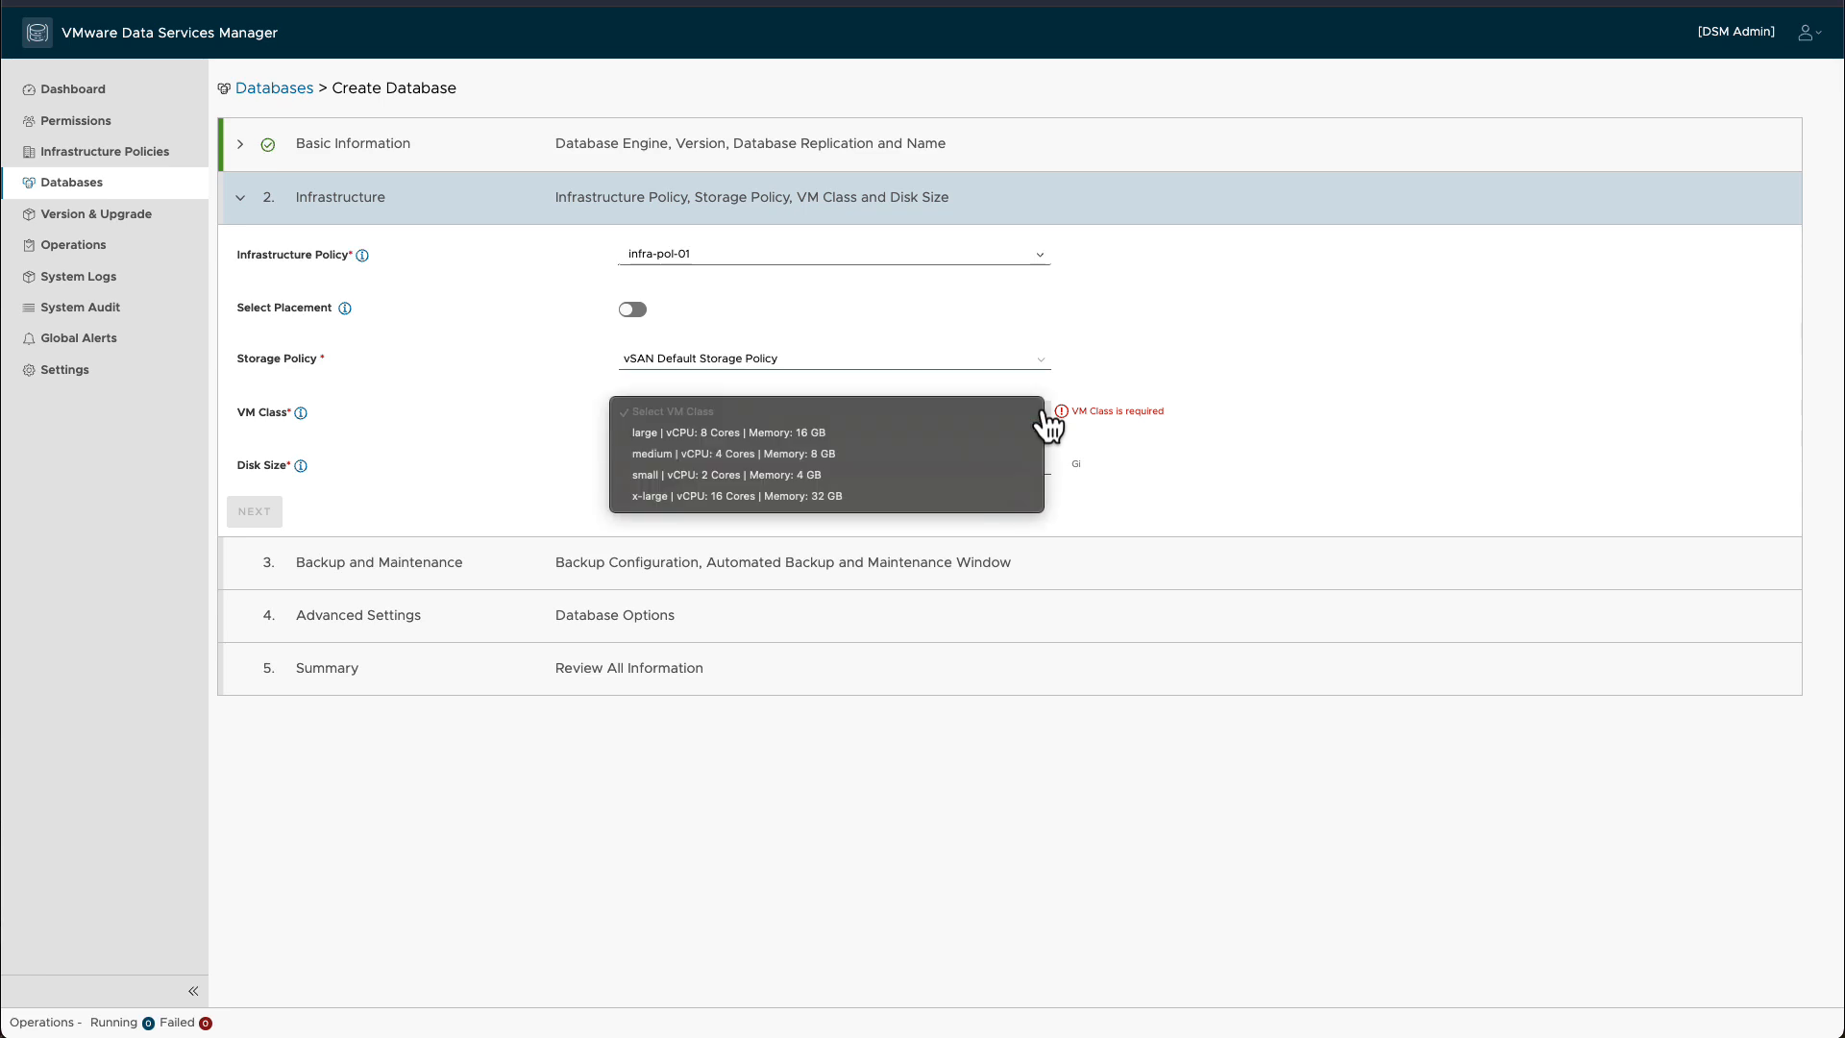
pyautogui.click(1015, 475)
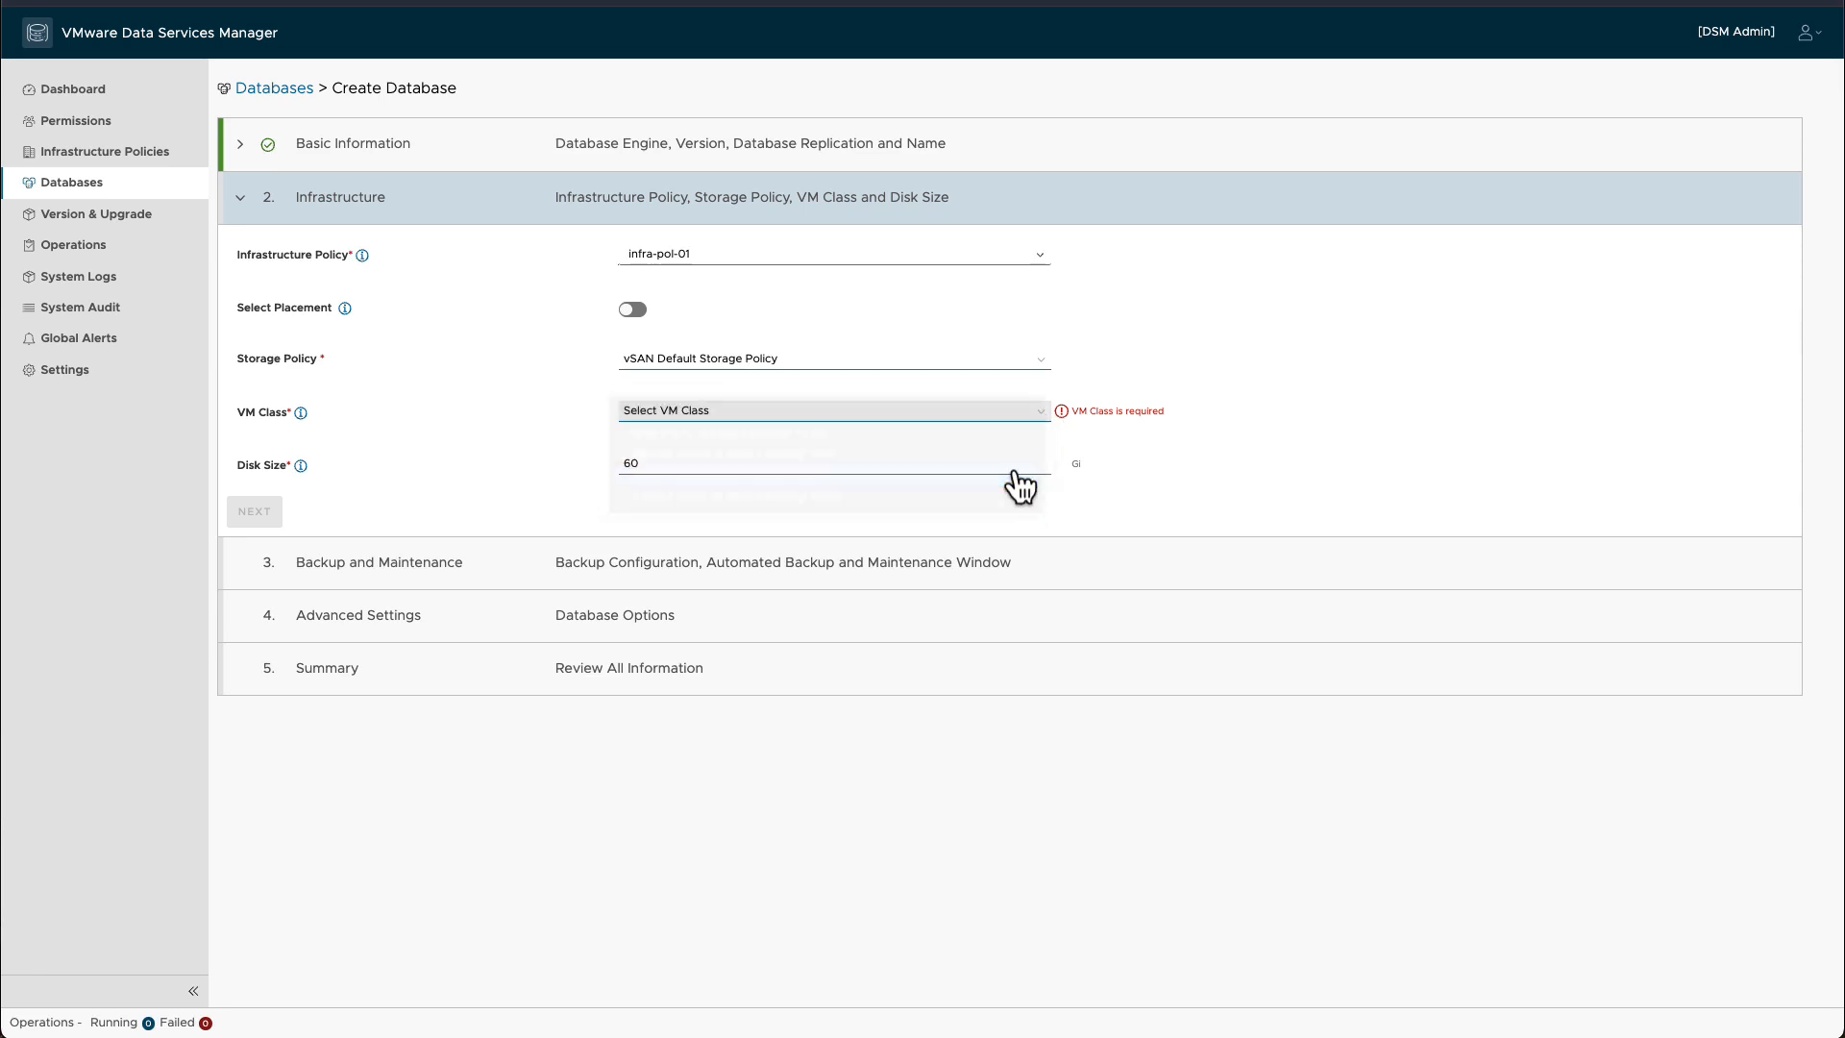
pyautogui.click(950, 466)
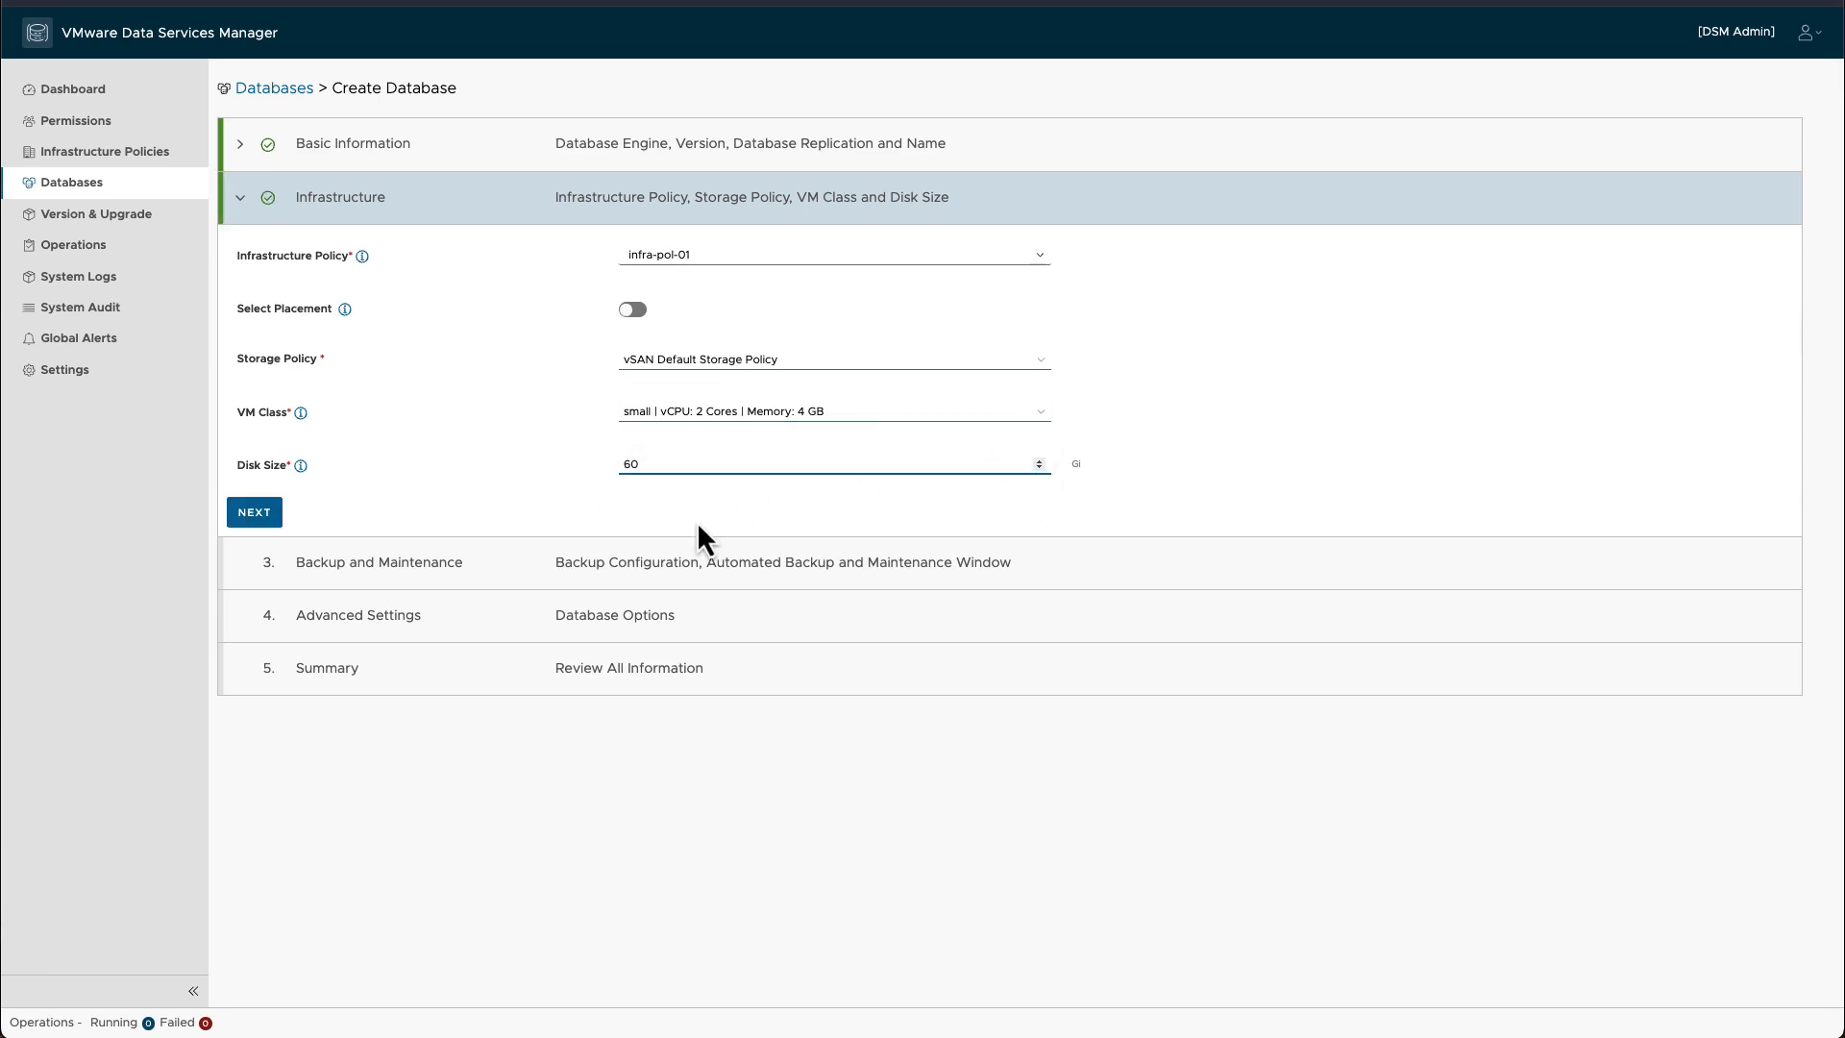
pyautogui.click(269, 519)
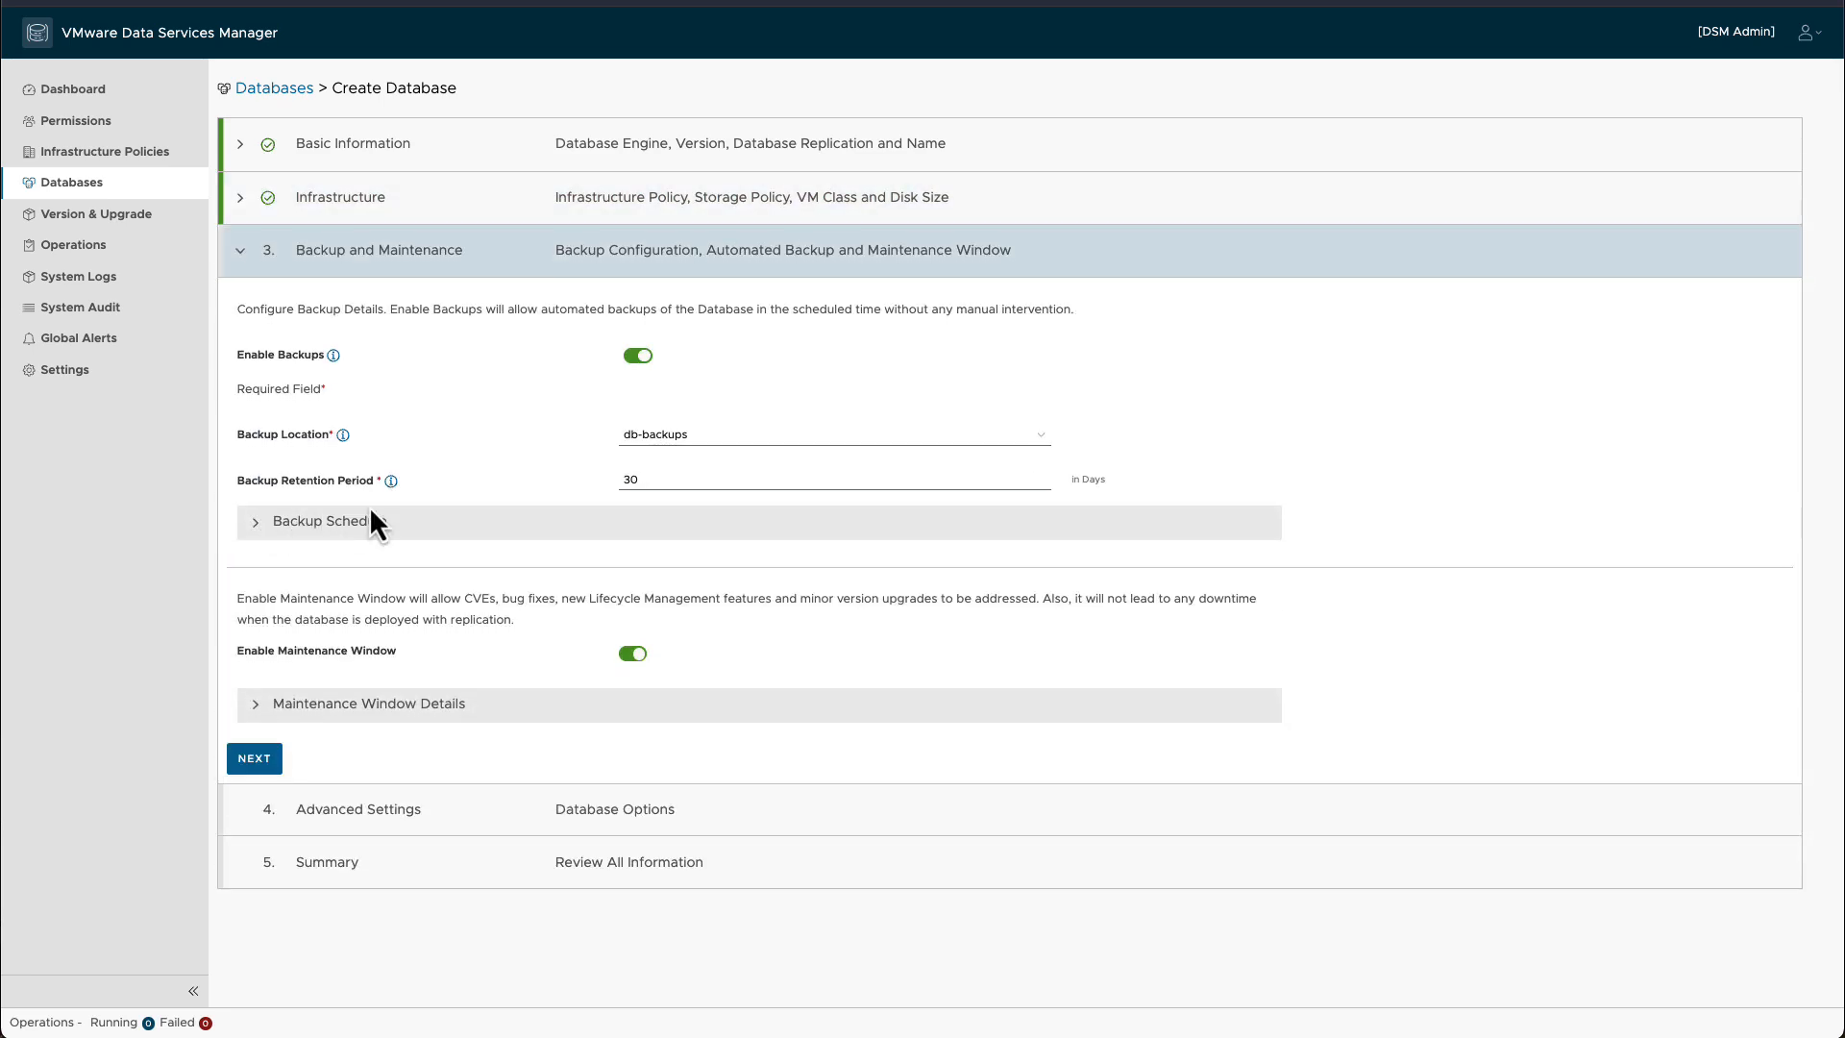
# Keep backups enabled with location db-backups, and accept the default backup schedule and maintenance window details.
pyautogui.click(636, 357)
pyautogui.click(636, 357)
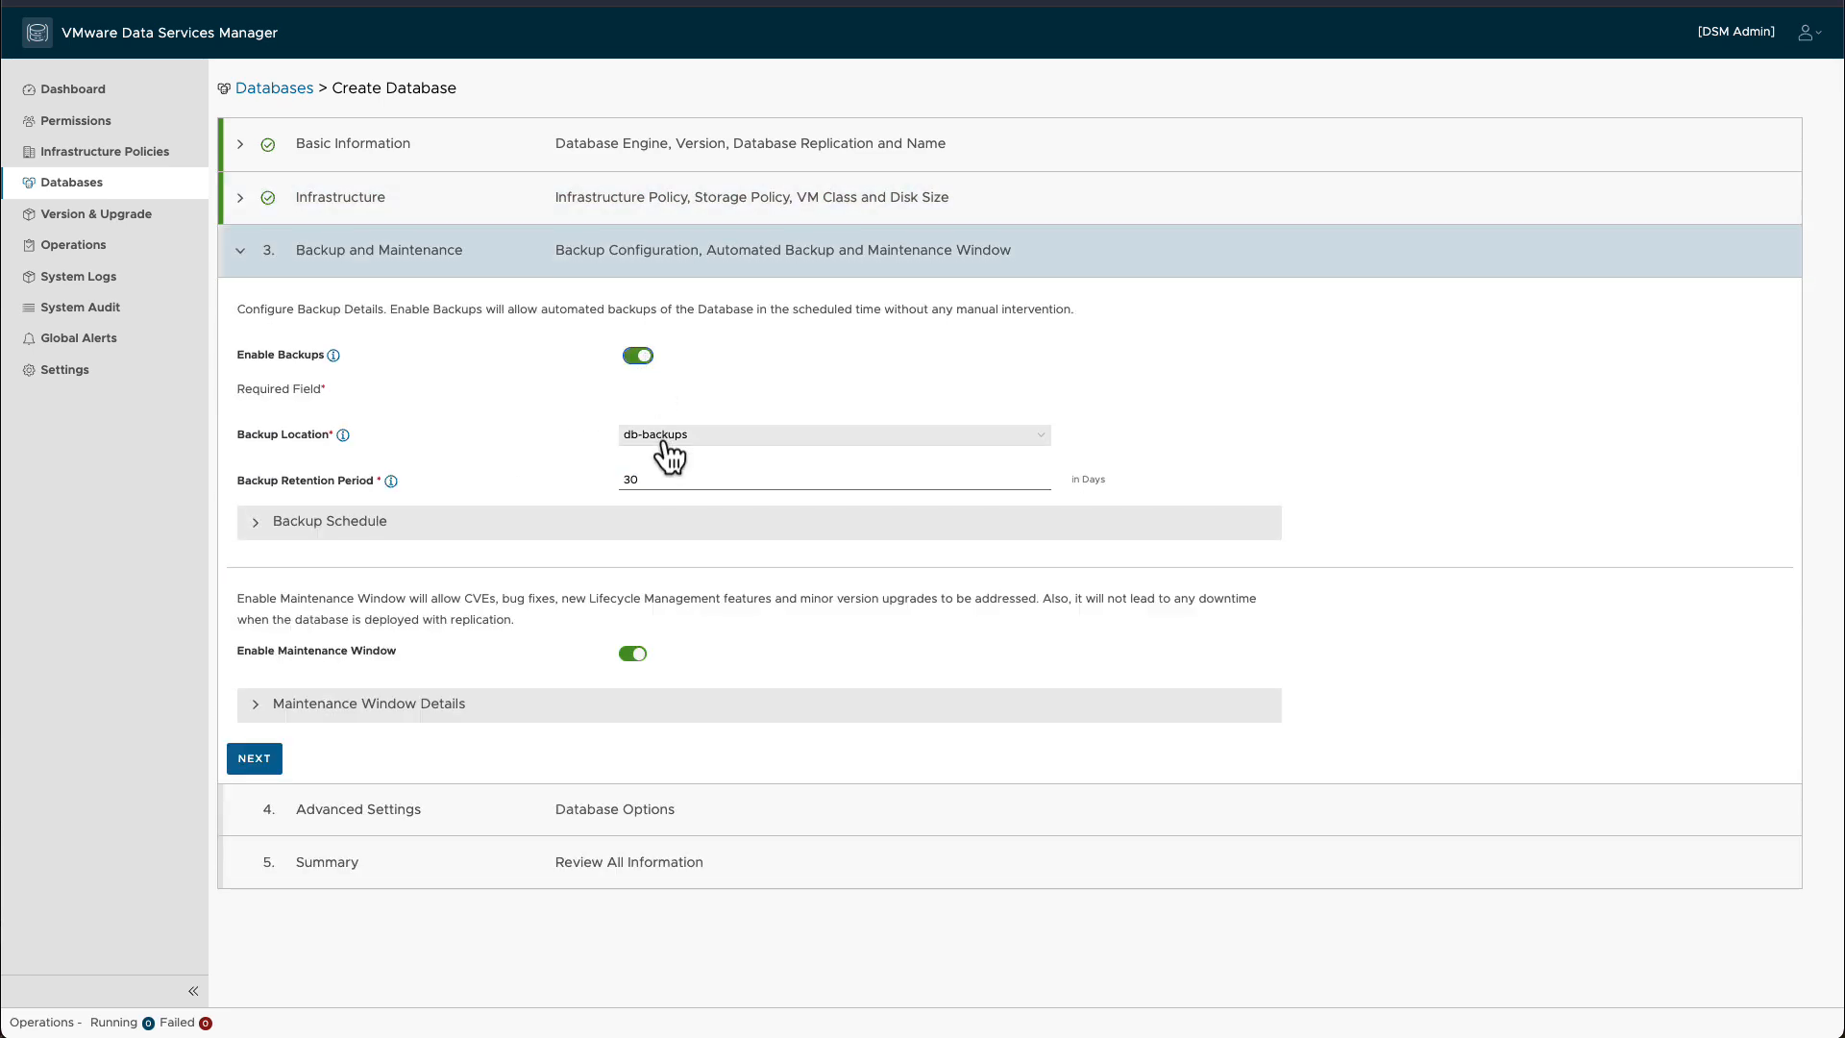
pyautogui.click(663, 444)
pyautogui.click(661, 450)
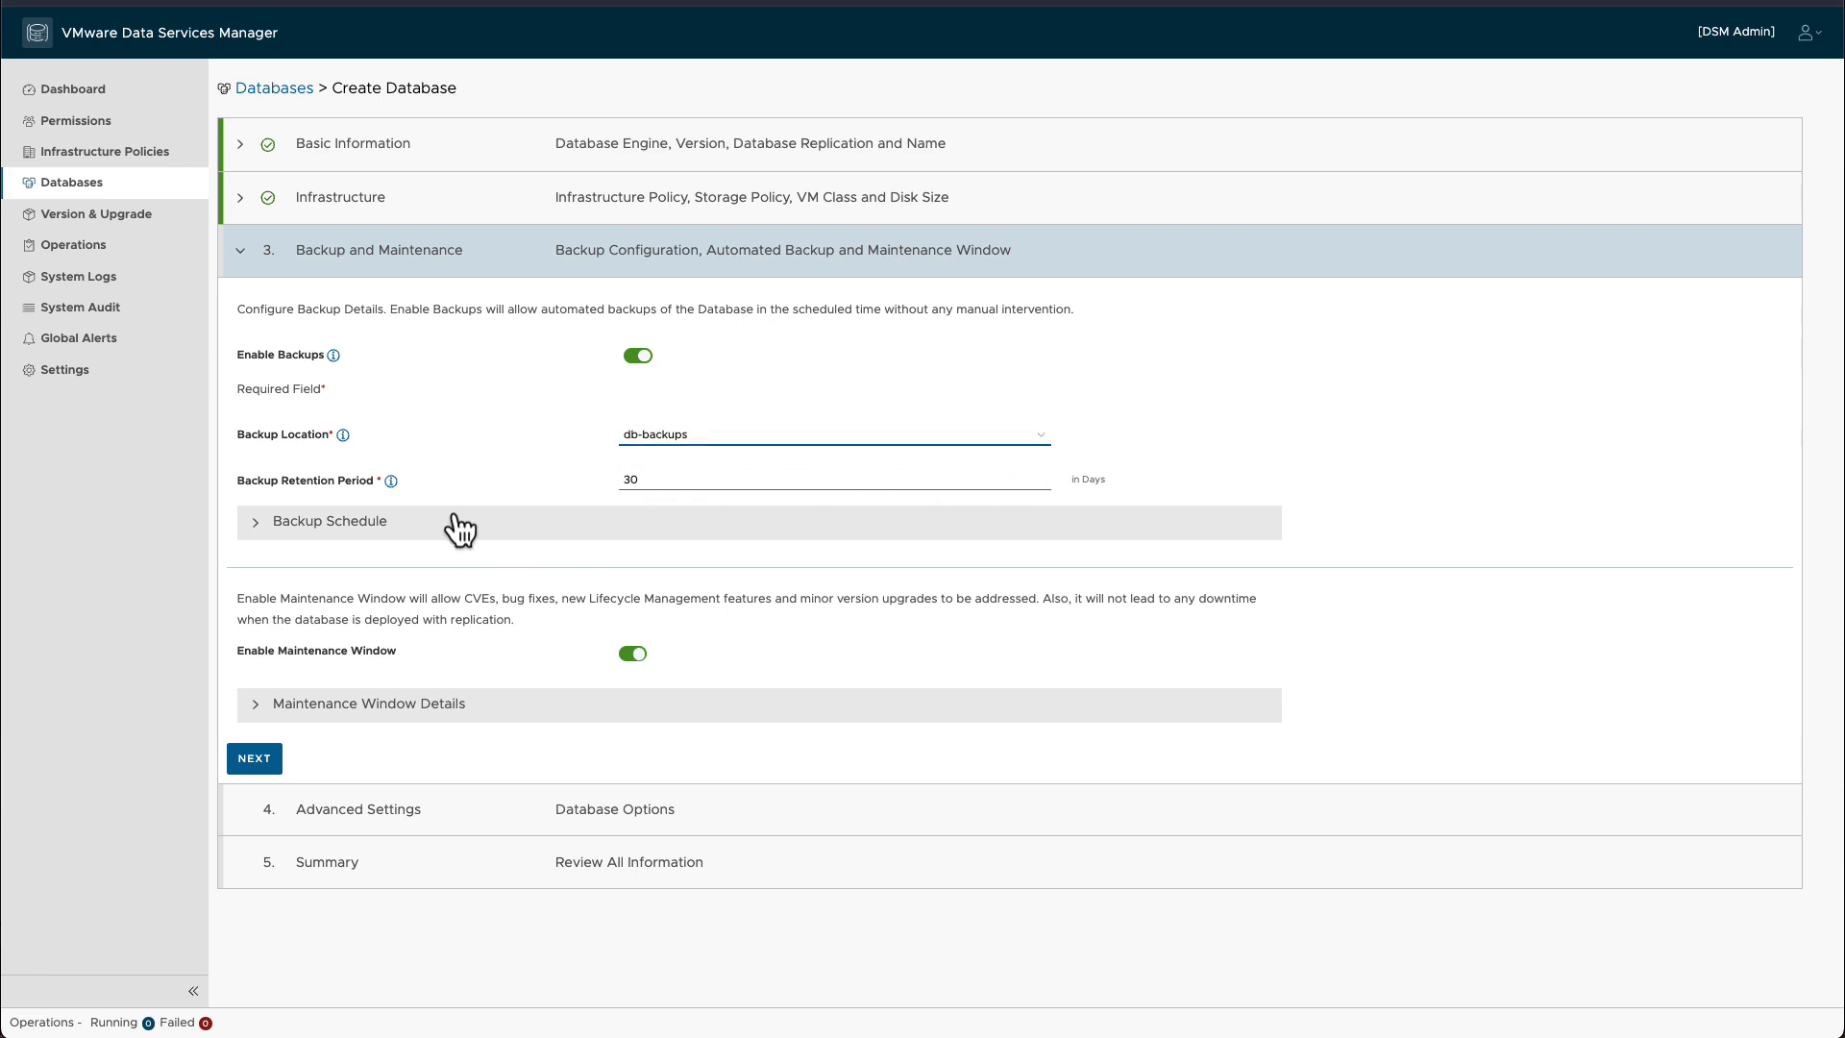
pyautogui.click(262, 531)
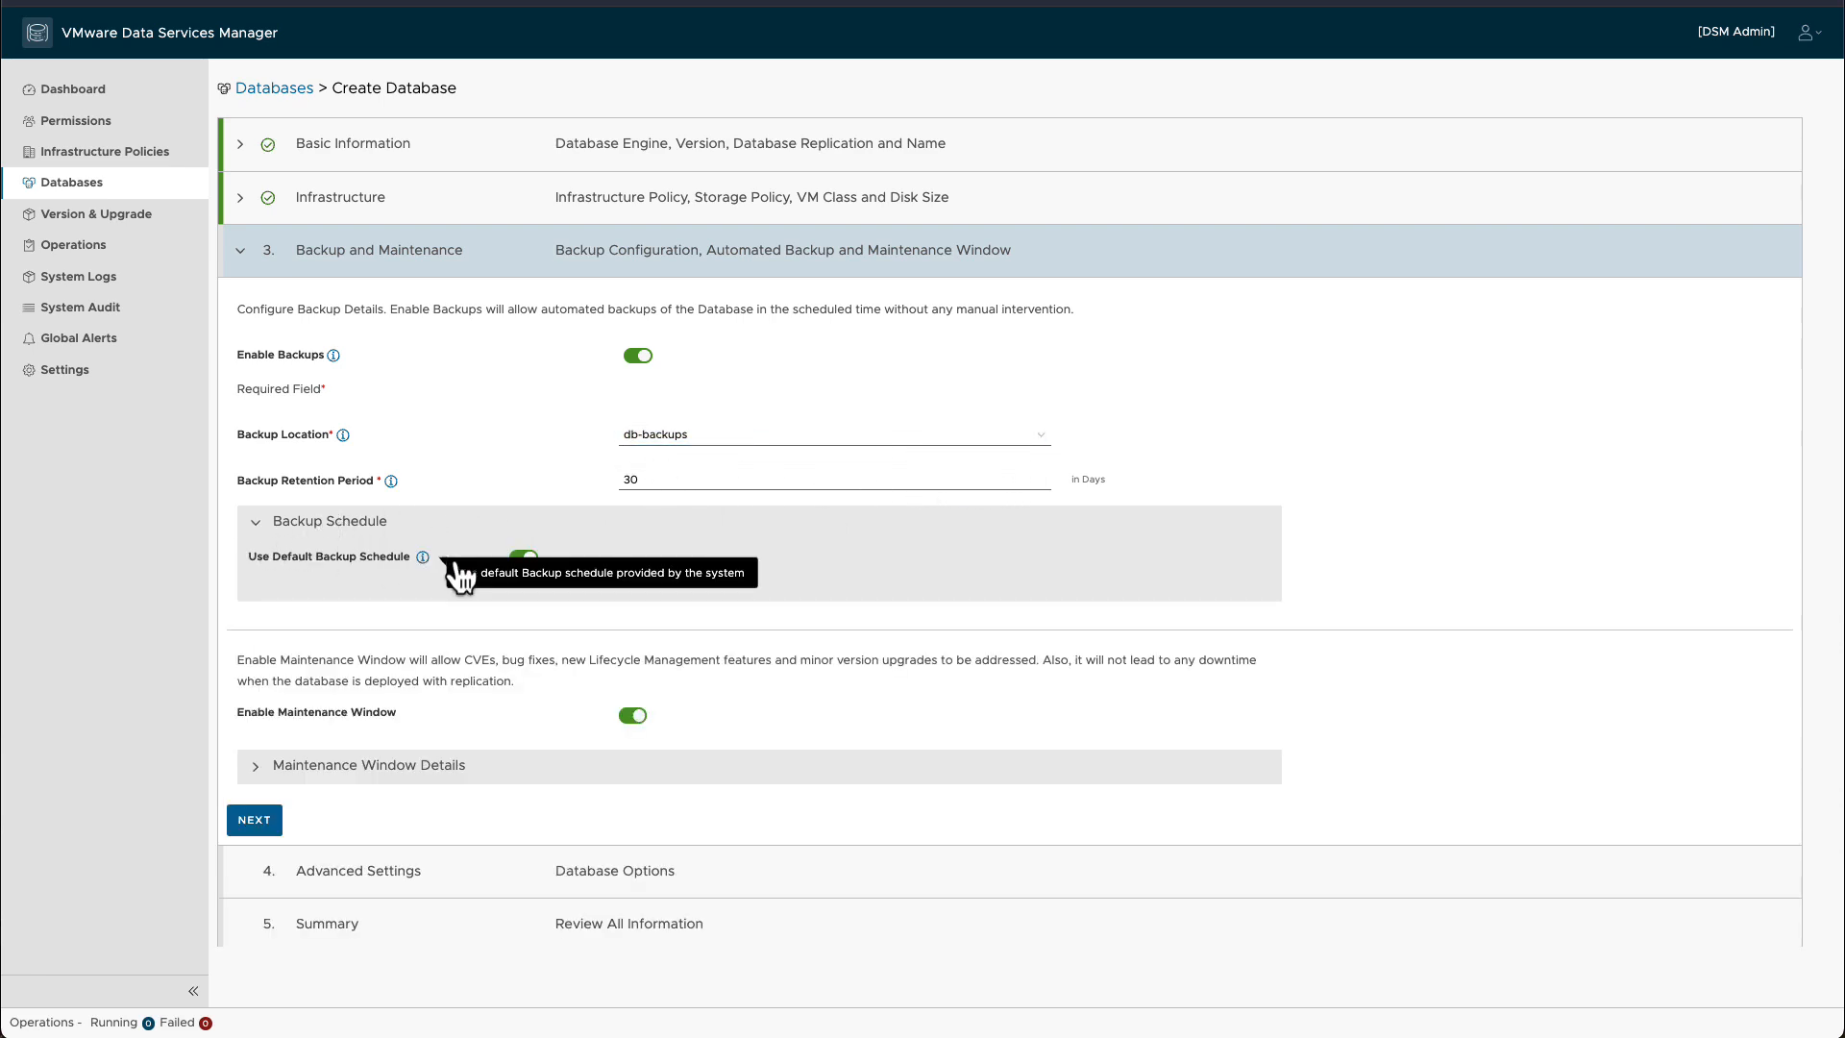
pyautogui.scroll(-1, 461, 577)
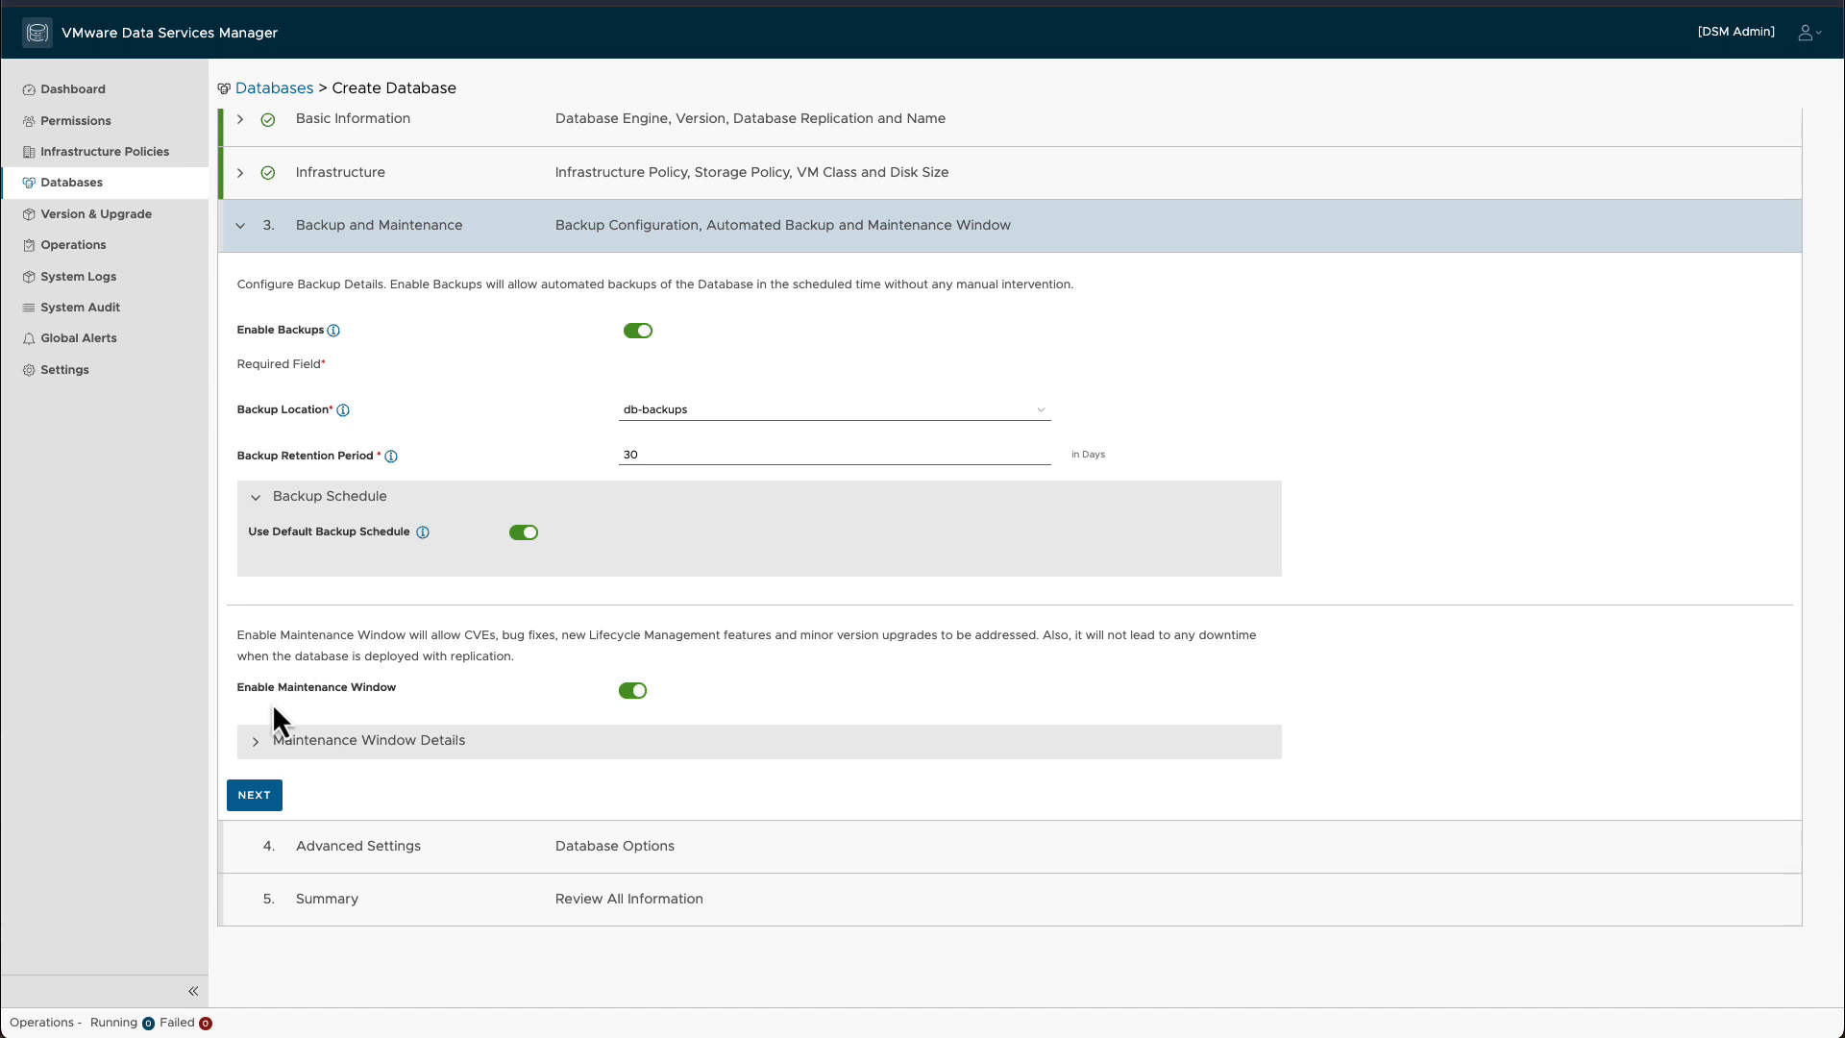
pyautogui.click(259, 741)
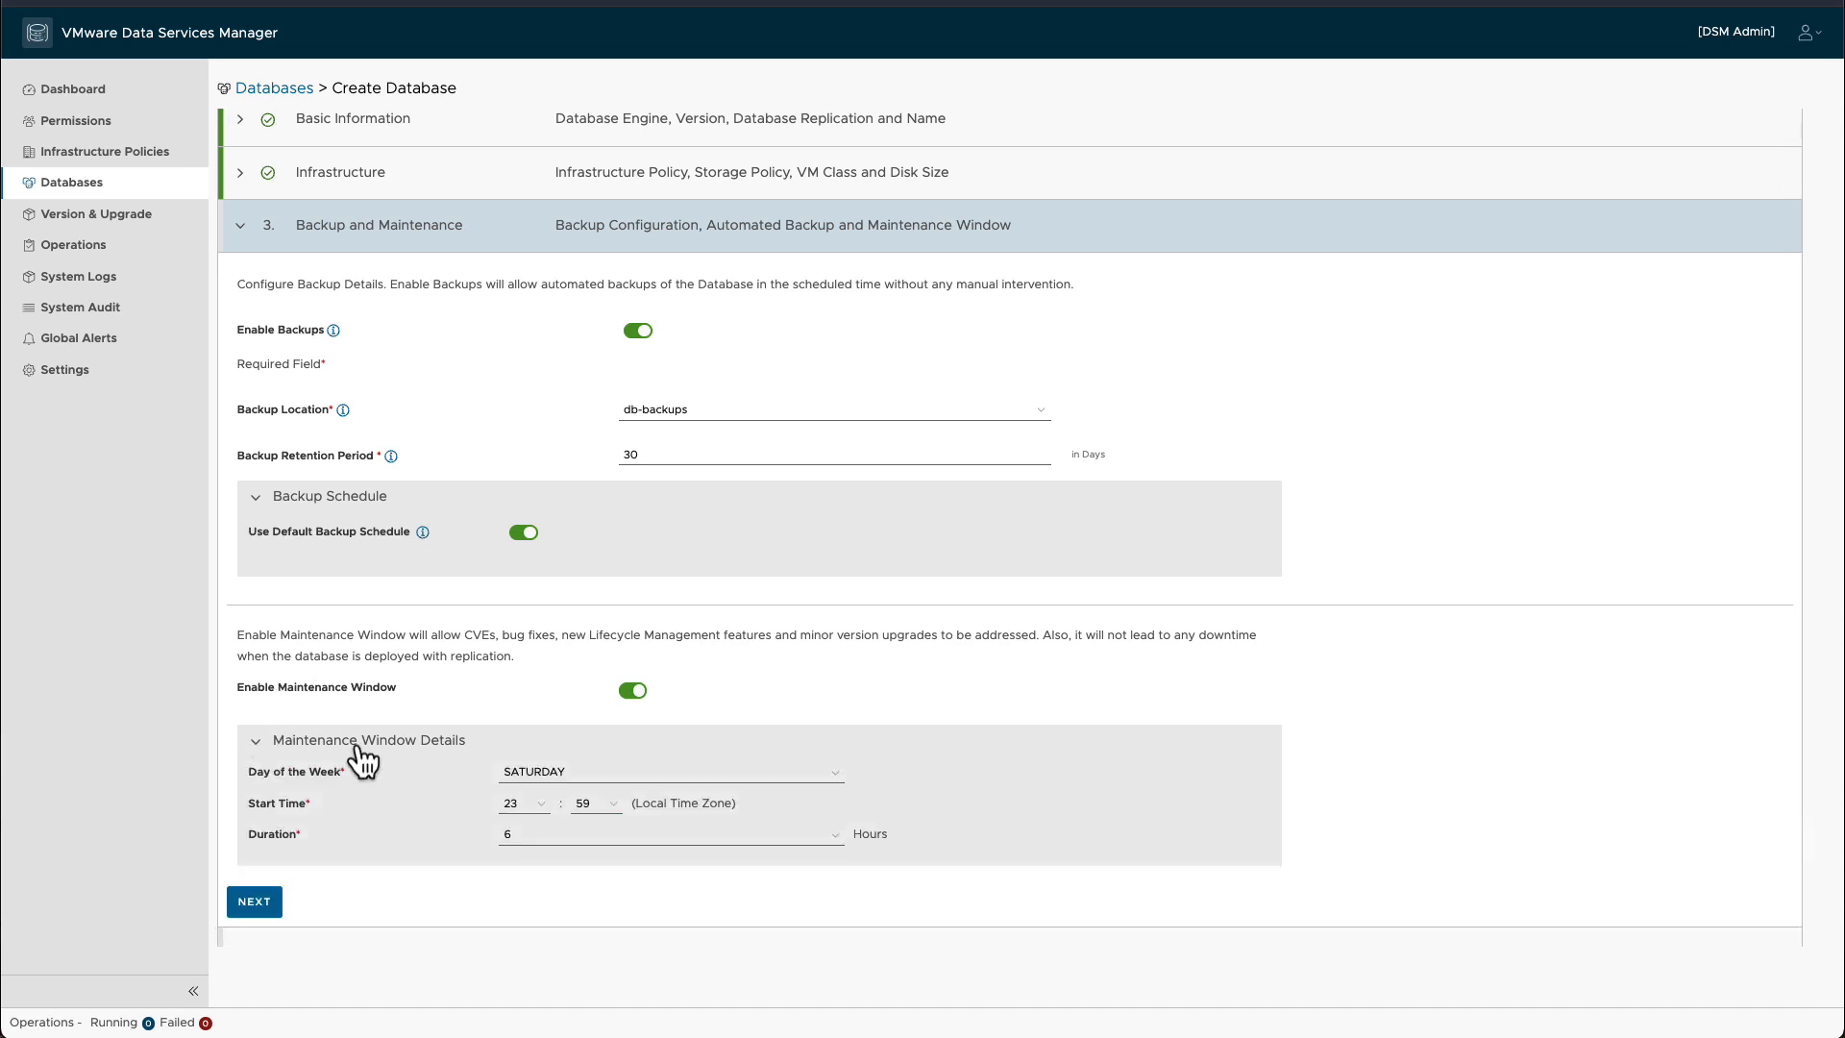
pyautogui.scroll(-3, 357, 749)
pyautogui.click(273, 795)
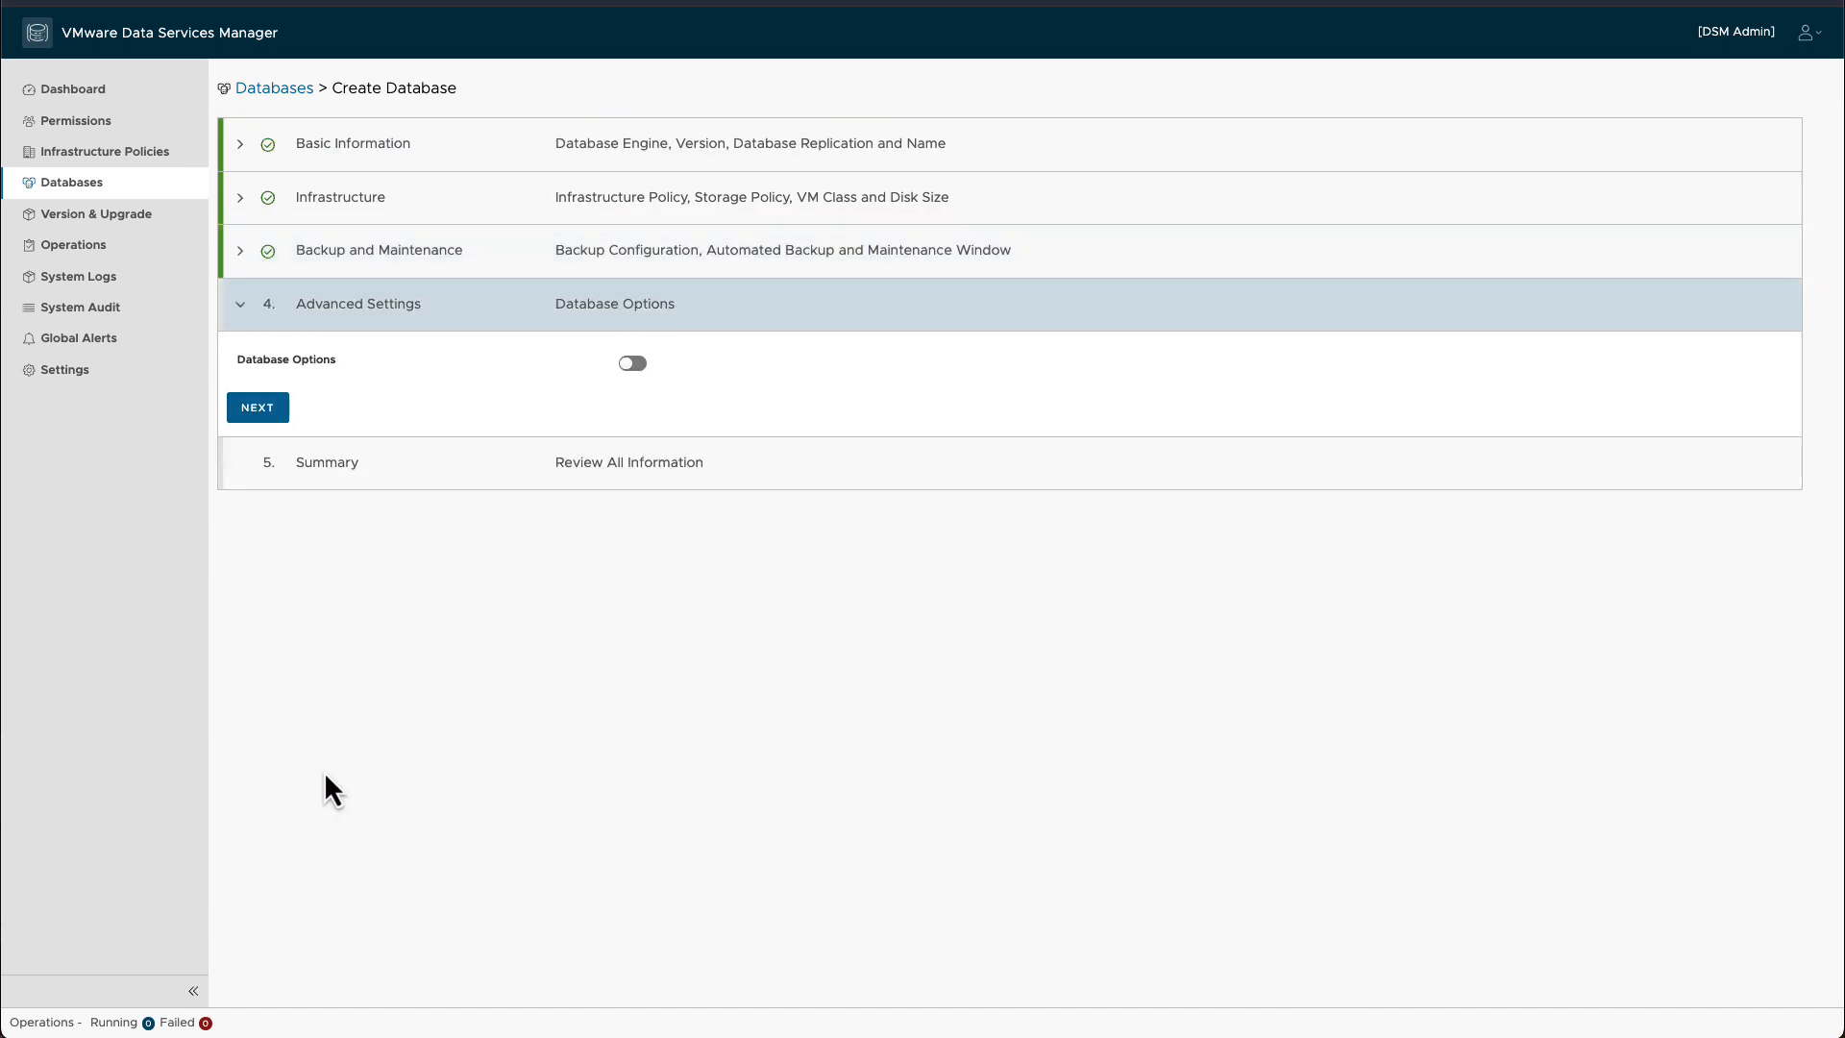
pyautogui.click(638, 365)
pyautogui.click(327, 393)
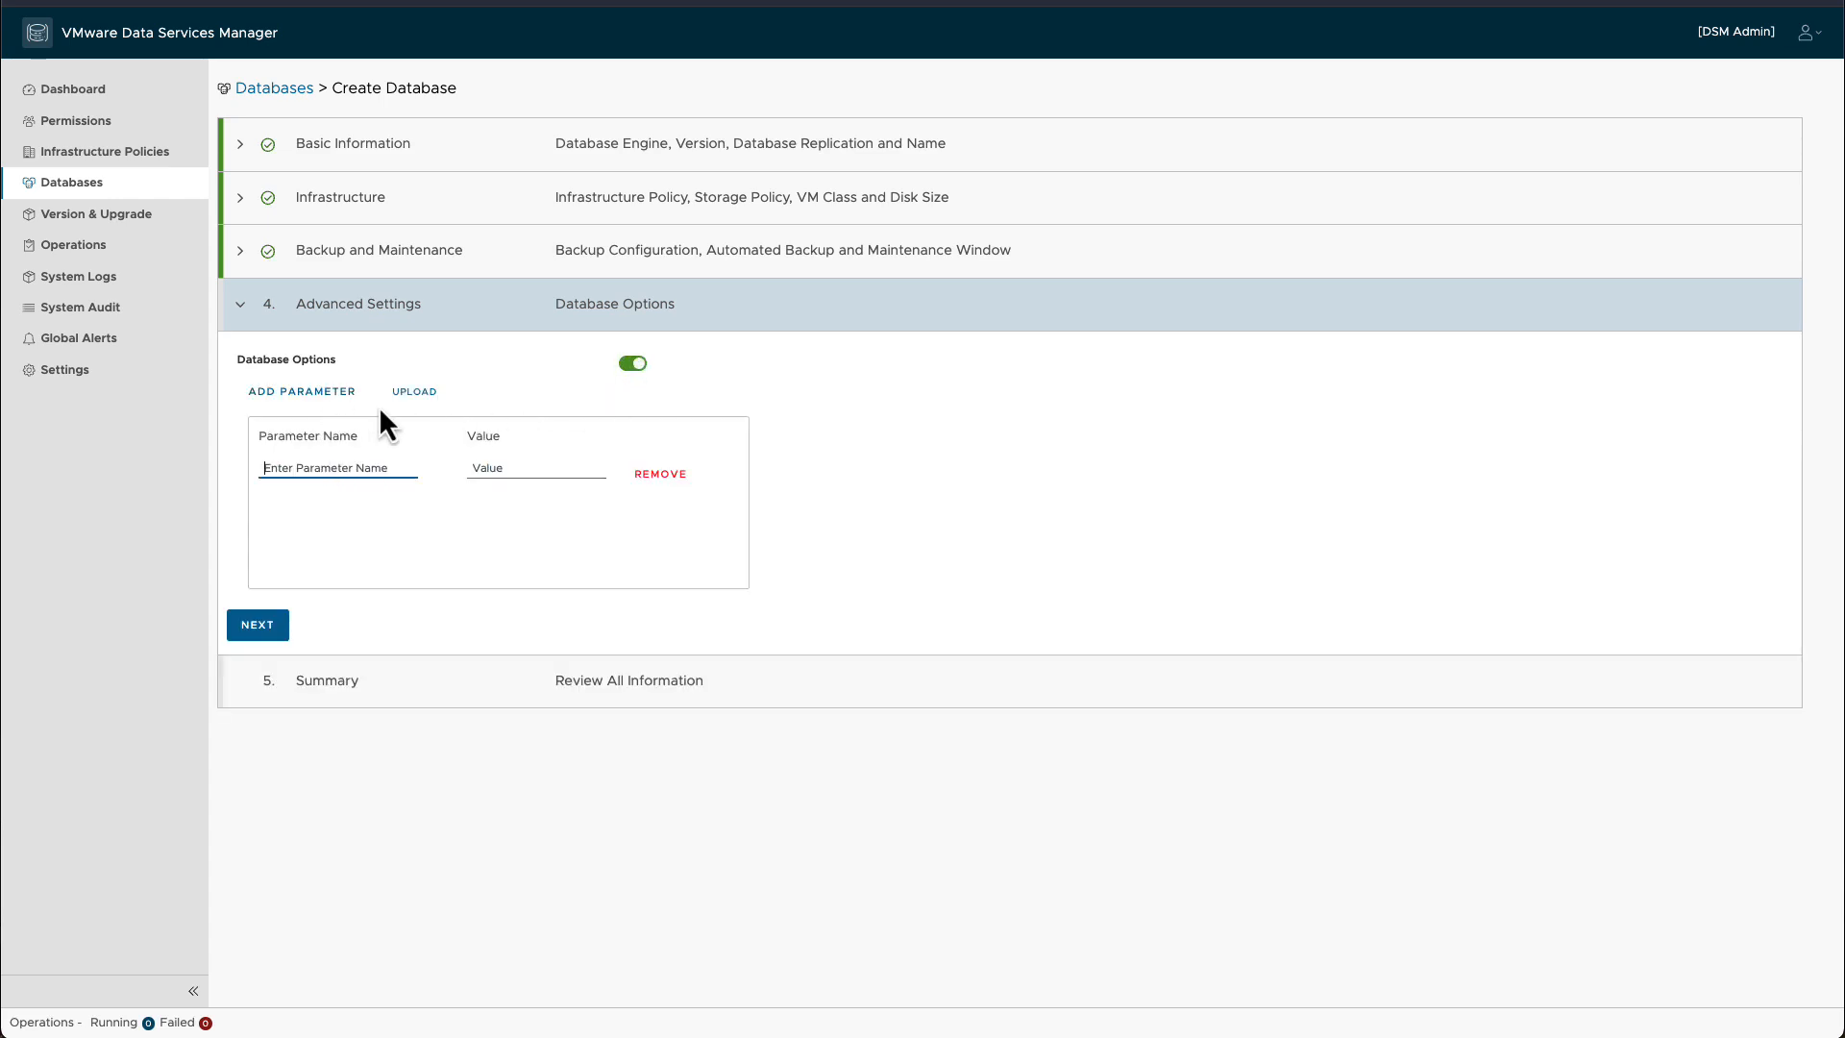
pyautogui.click(642, 475)
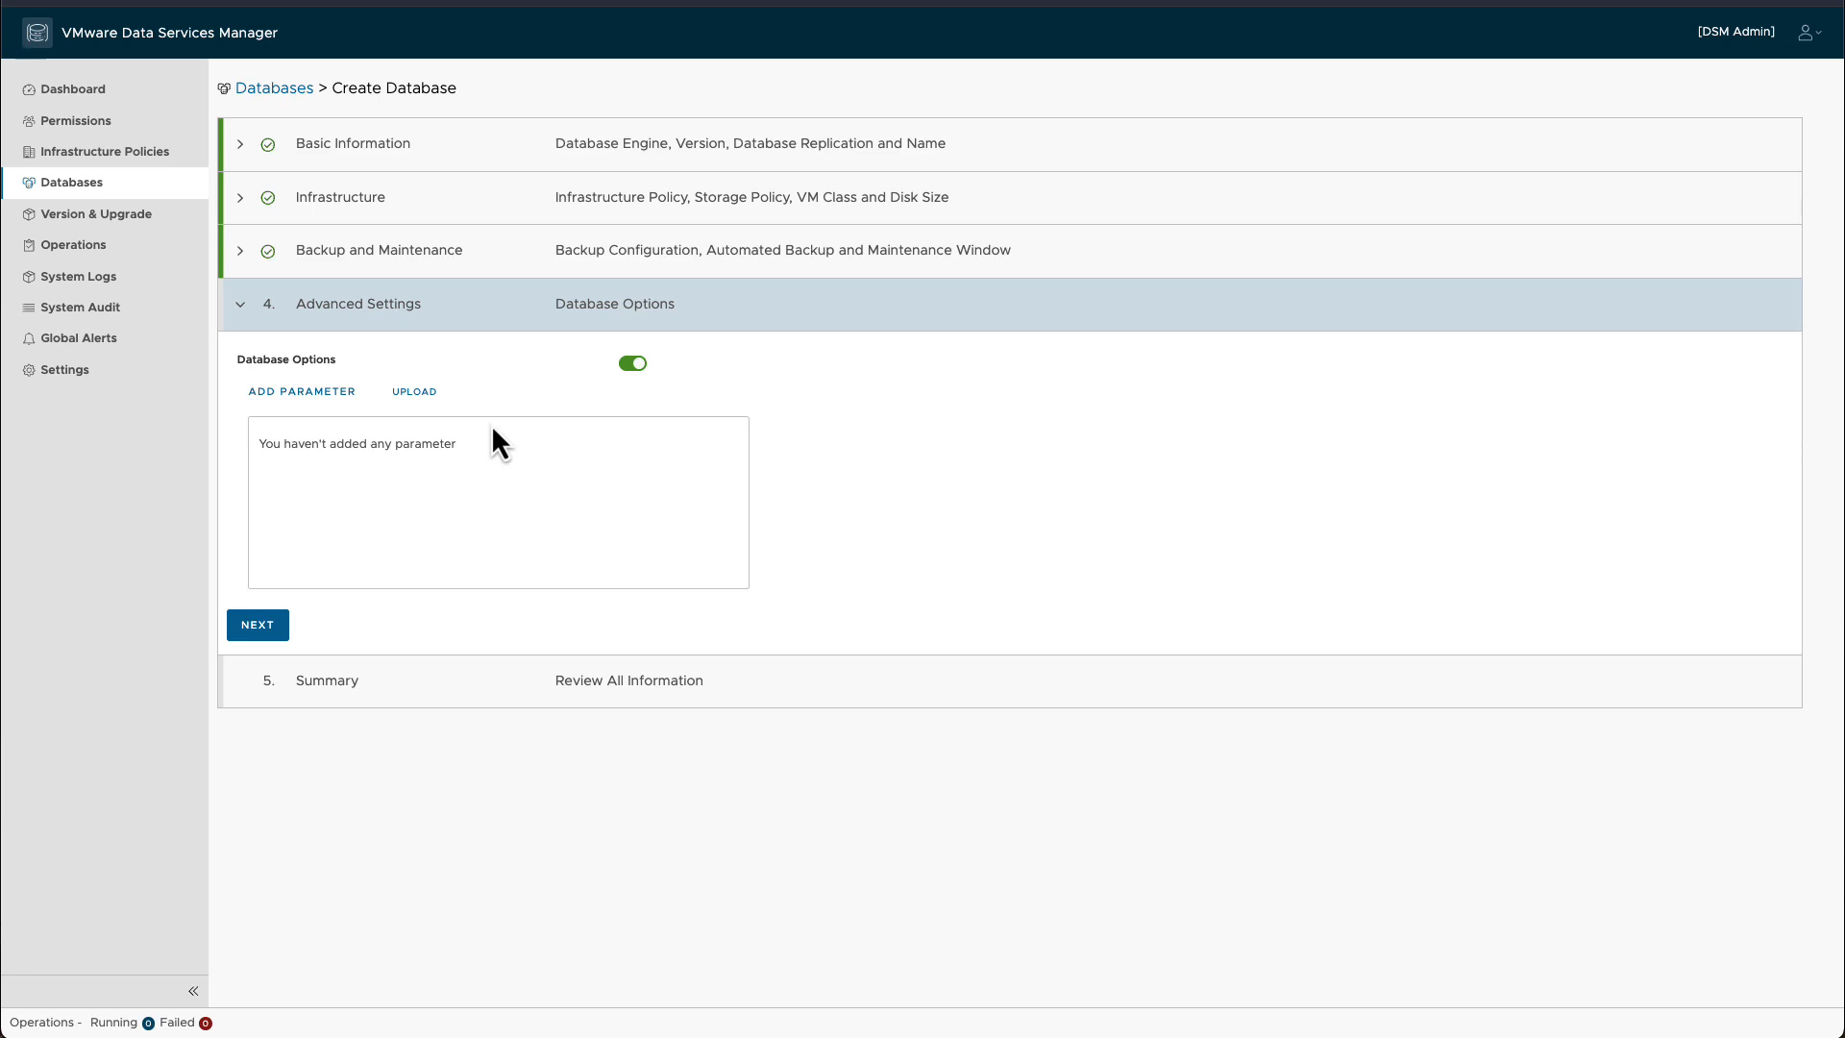
pyautogui.click(633, 365)
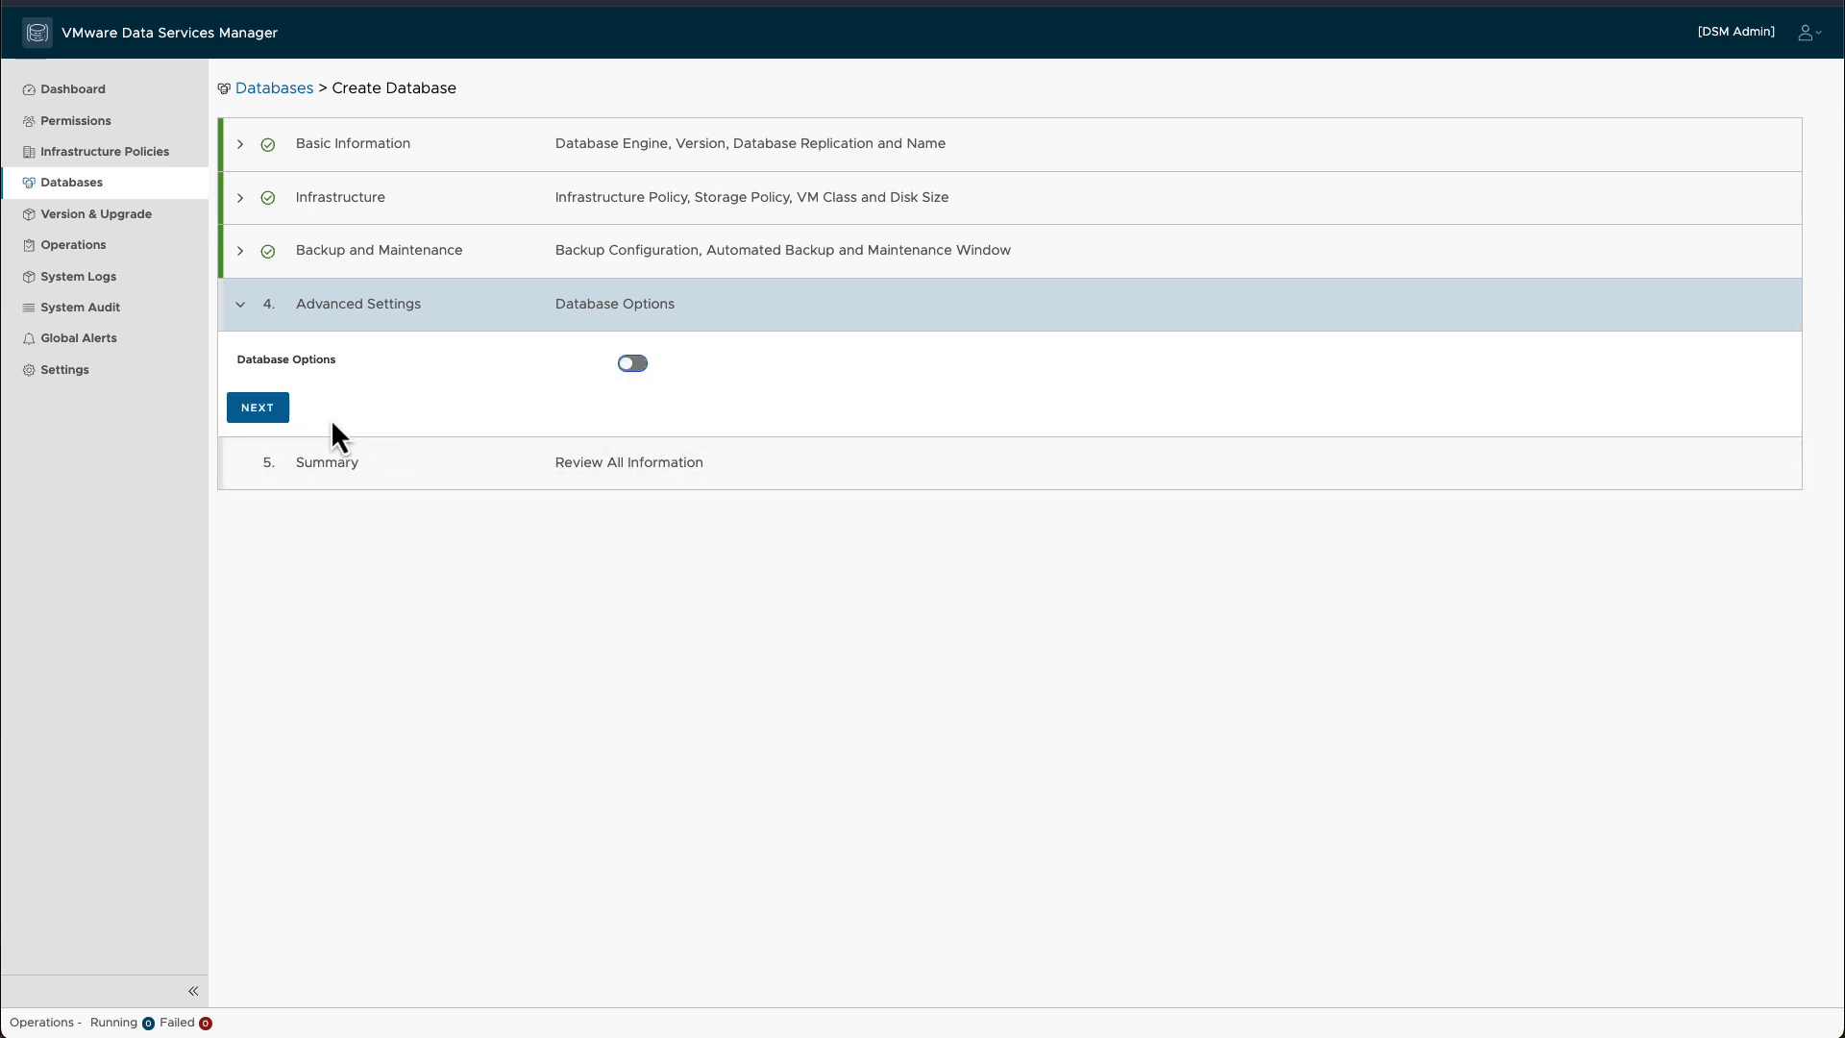
# Skip the database options, review the summary and try to create the database.
pyautogui.click(273, 409)
pyautogui.scroll(-3, 505, 479)
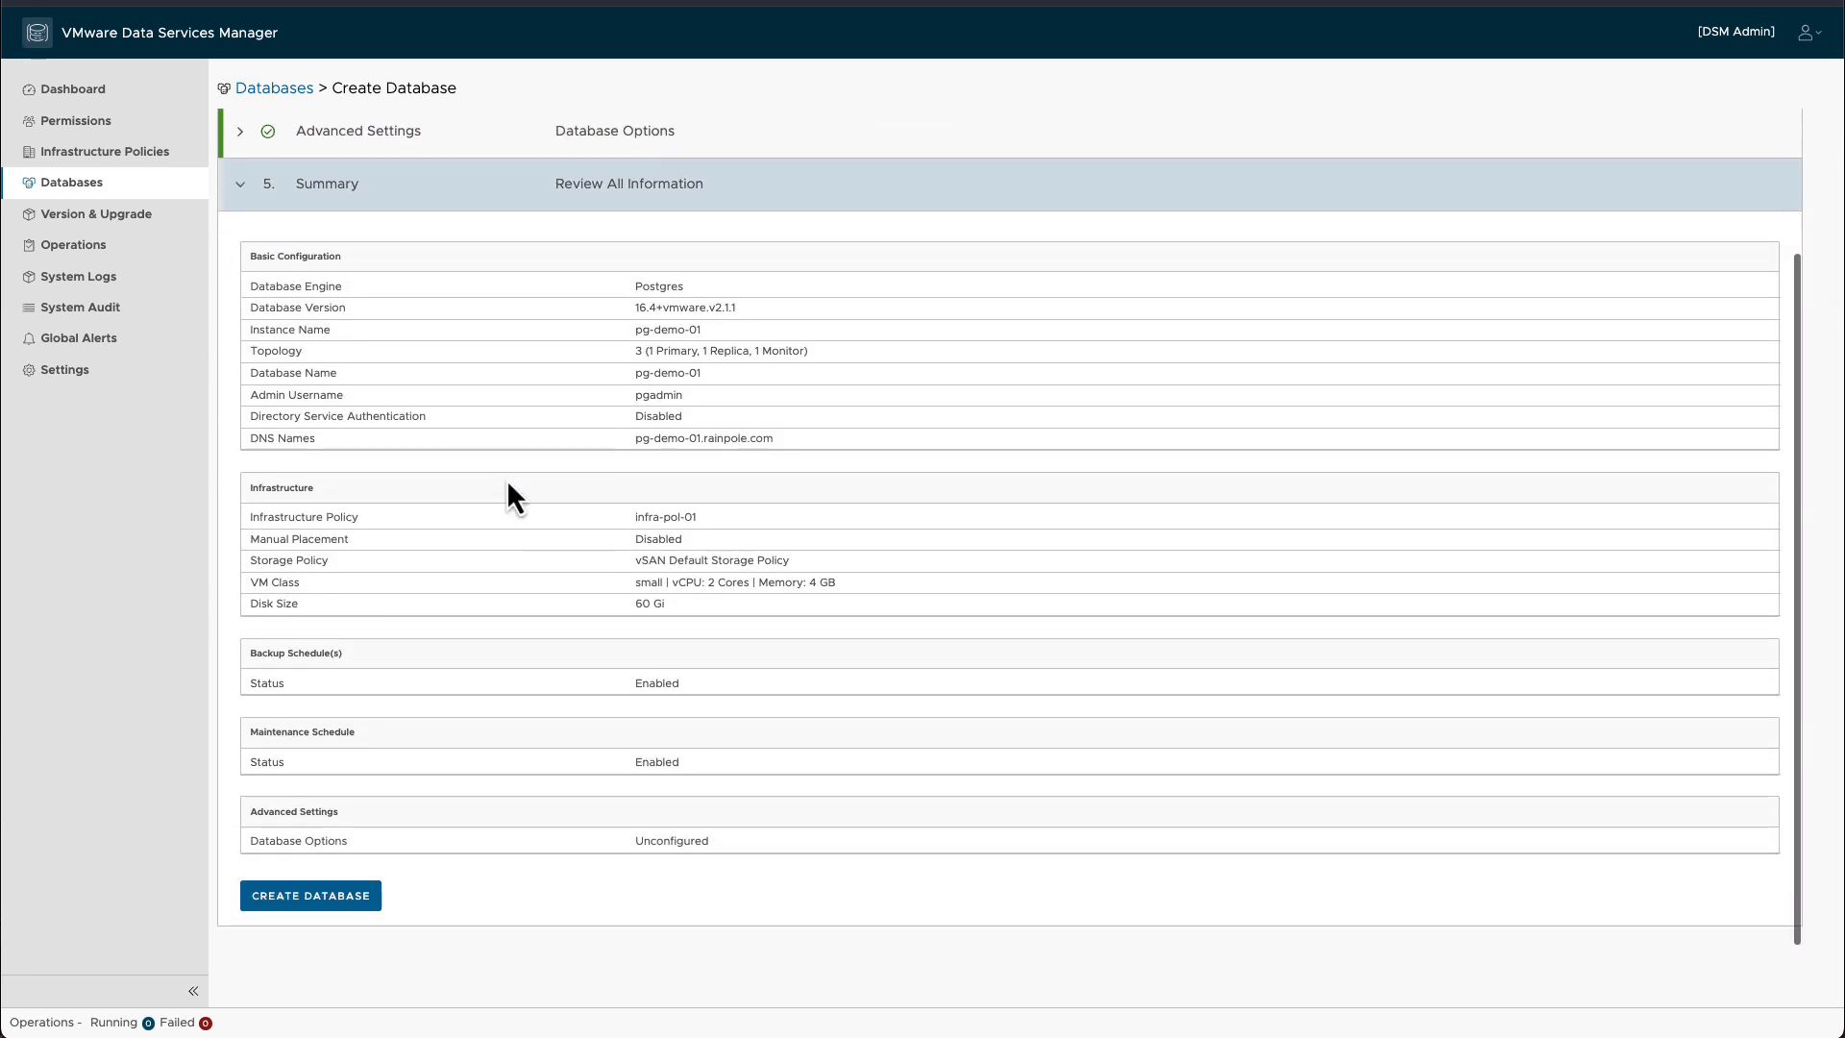
pyautogui.click(368, 894)
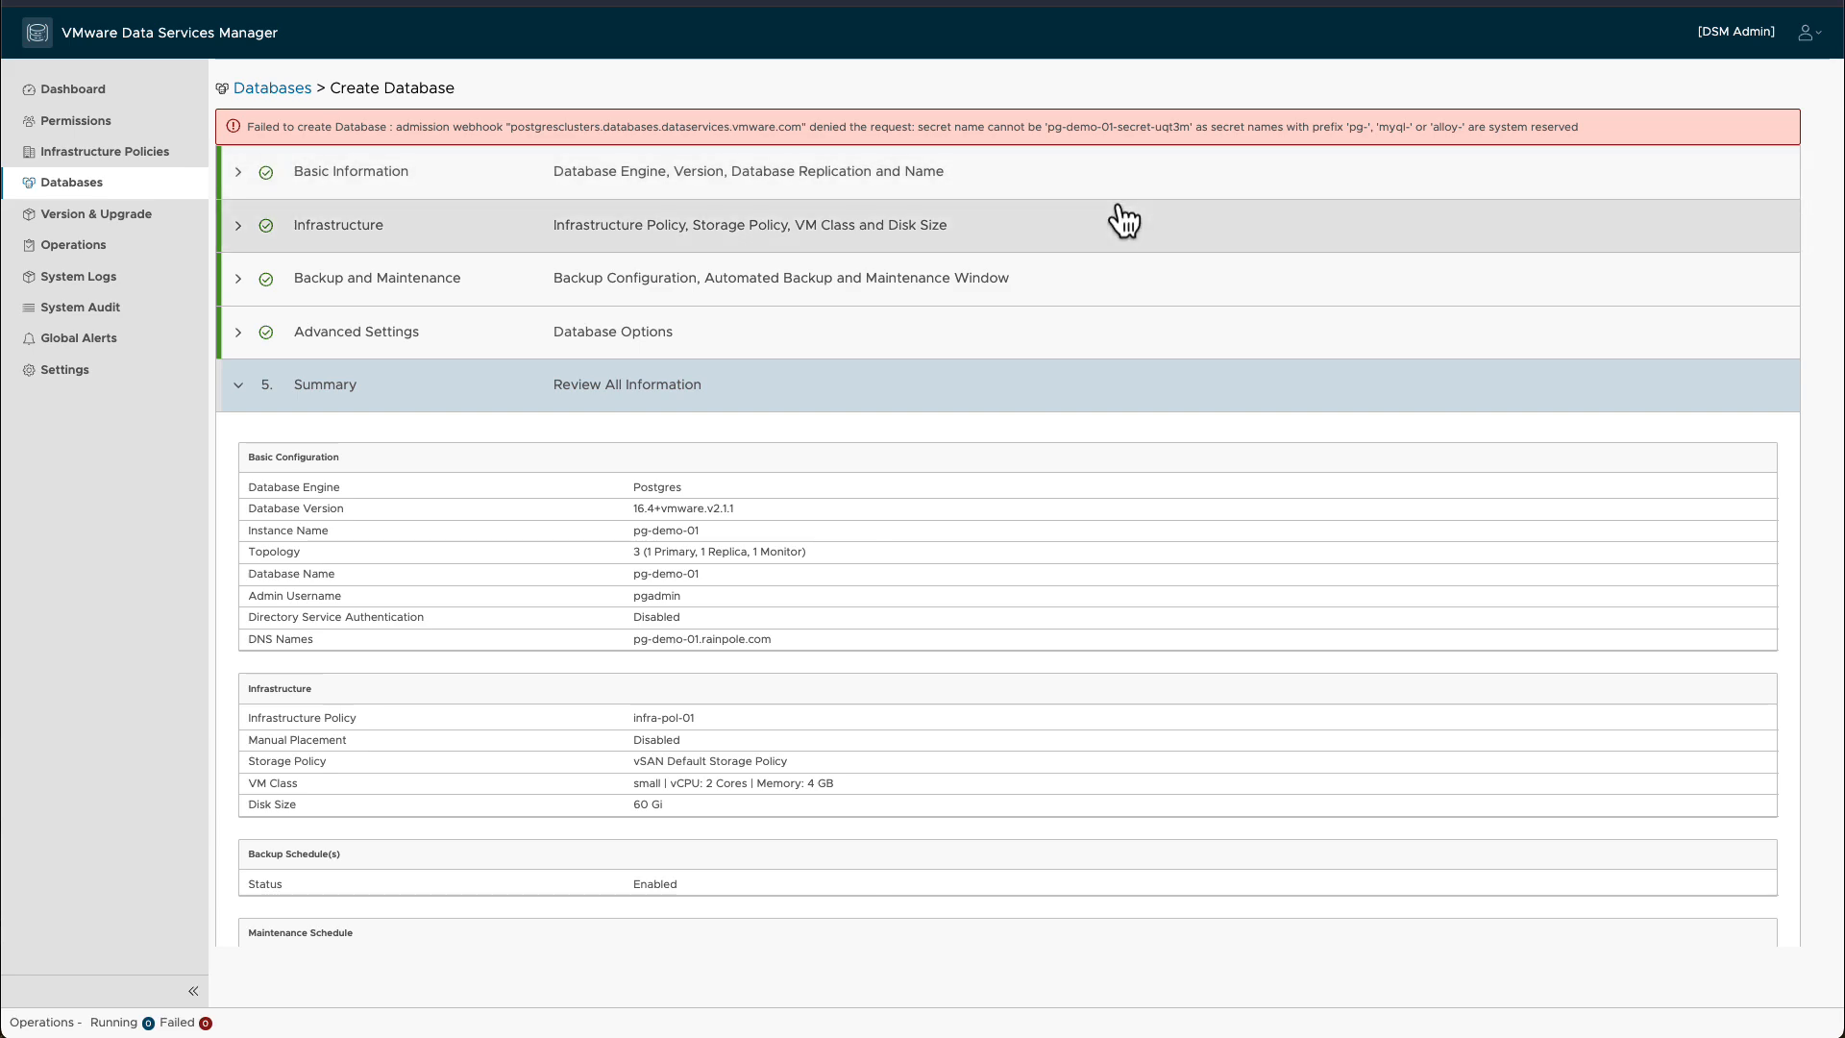
# Rename both the instance and the database to demo-01 in the basic information and confirm that section.
pyautogui.scroll(1, 1120, 208)
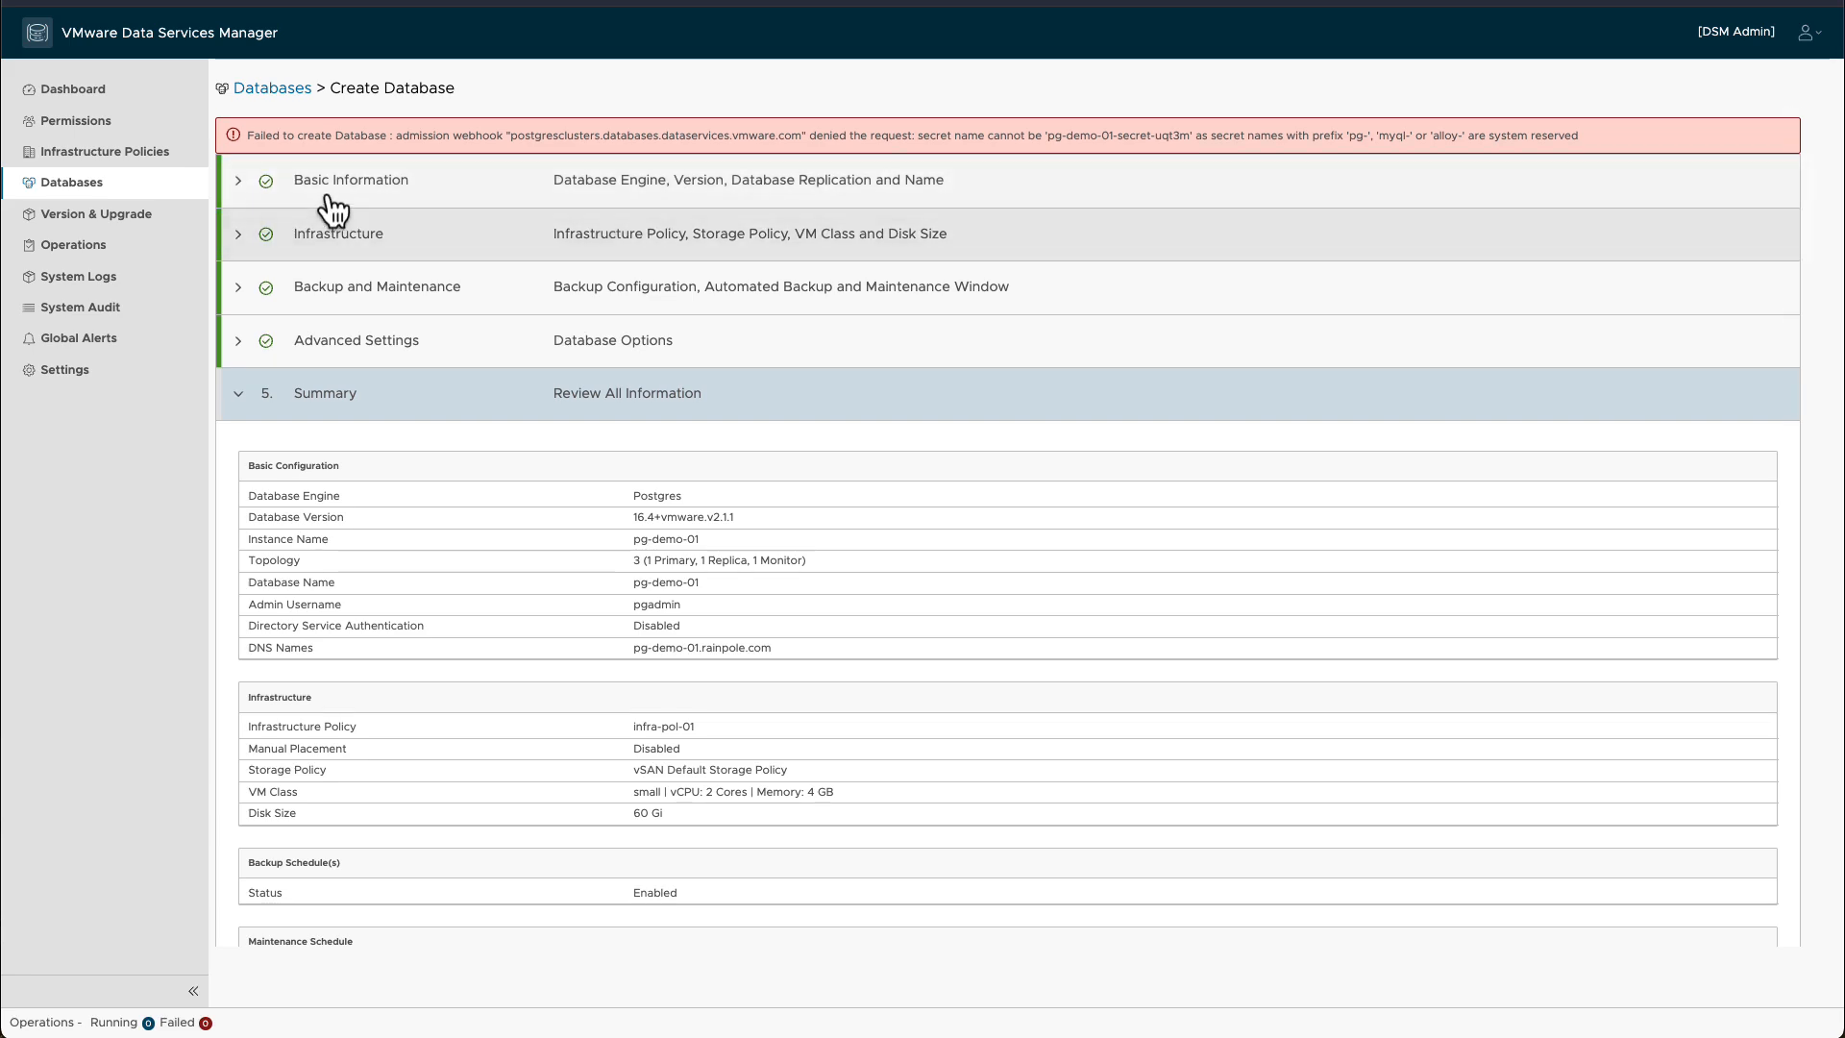
pyautogui.click(246, 188)
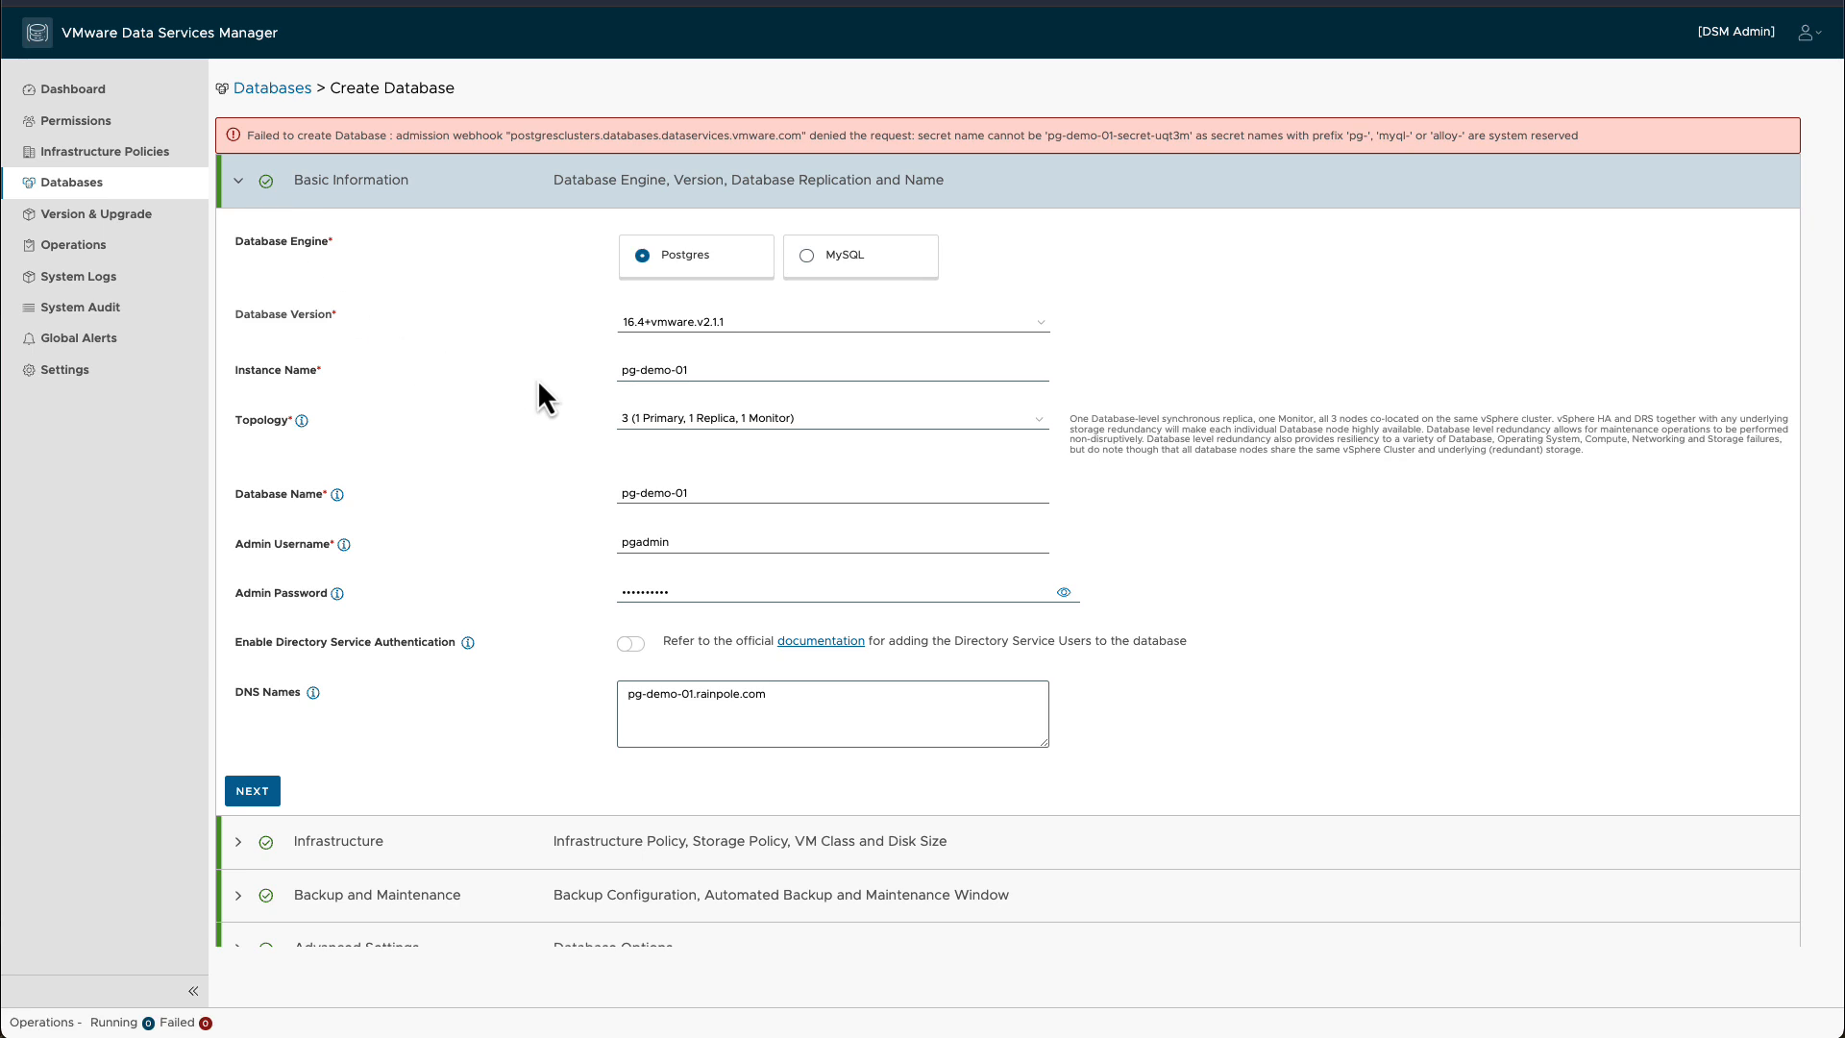
pyautogui.click(640, 371)
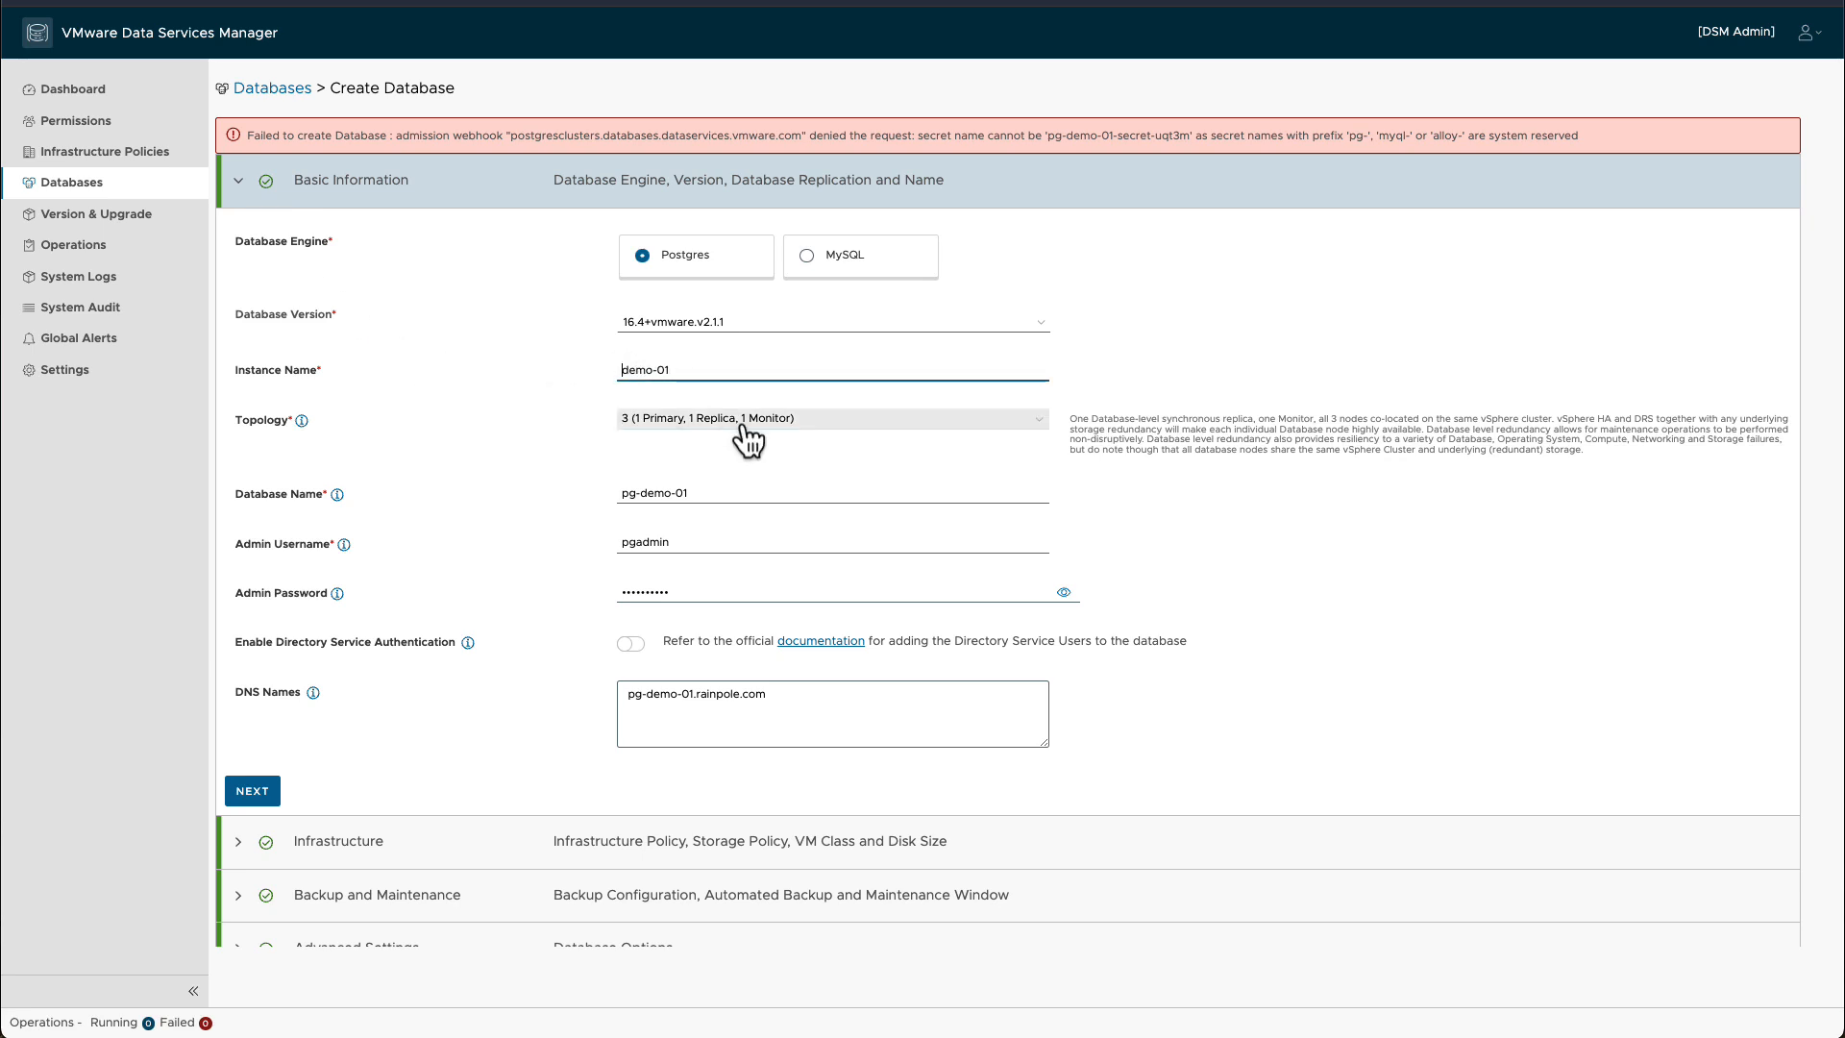
pyautogui.click(642, 493)
pyautogui.press('BackSpace')
pyautogui.press('BackSpace')
pyautogui.press('BackSpace')
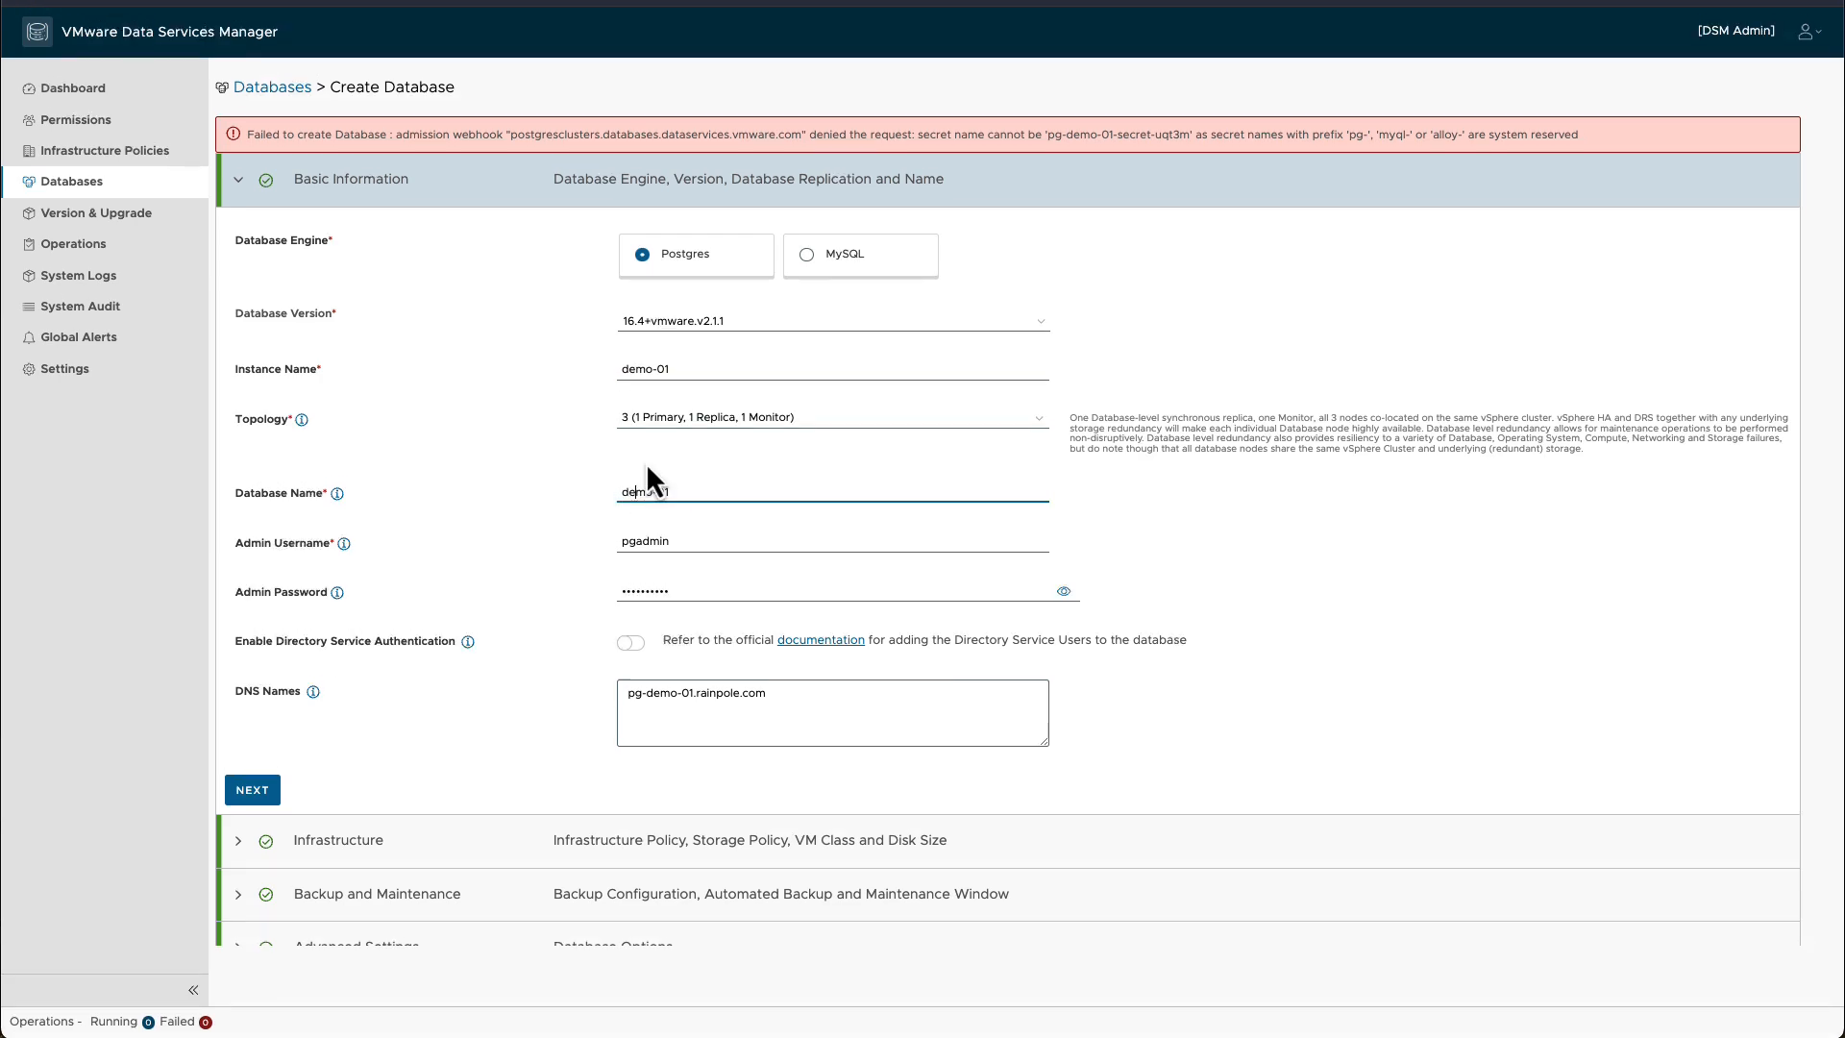
pyautogui.click(253, 791)
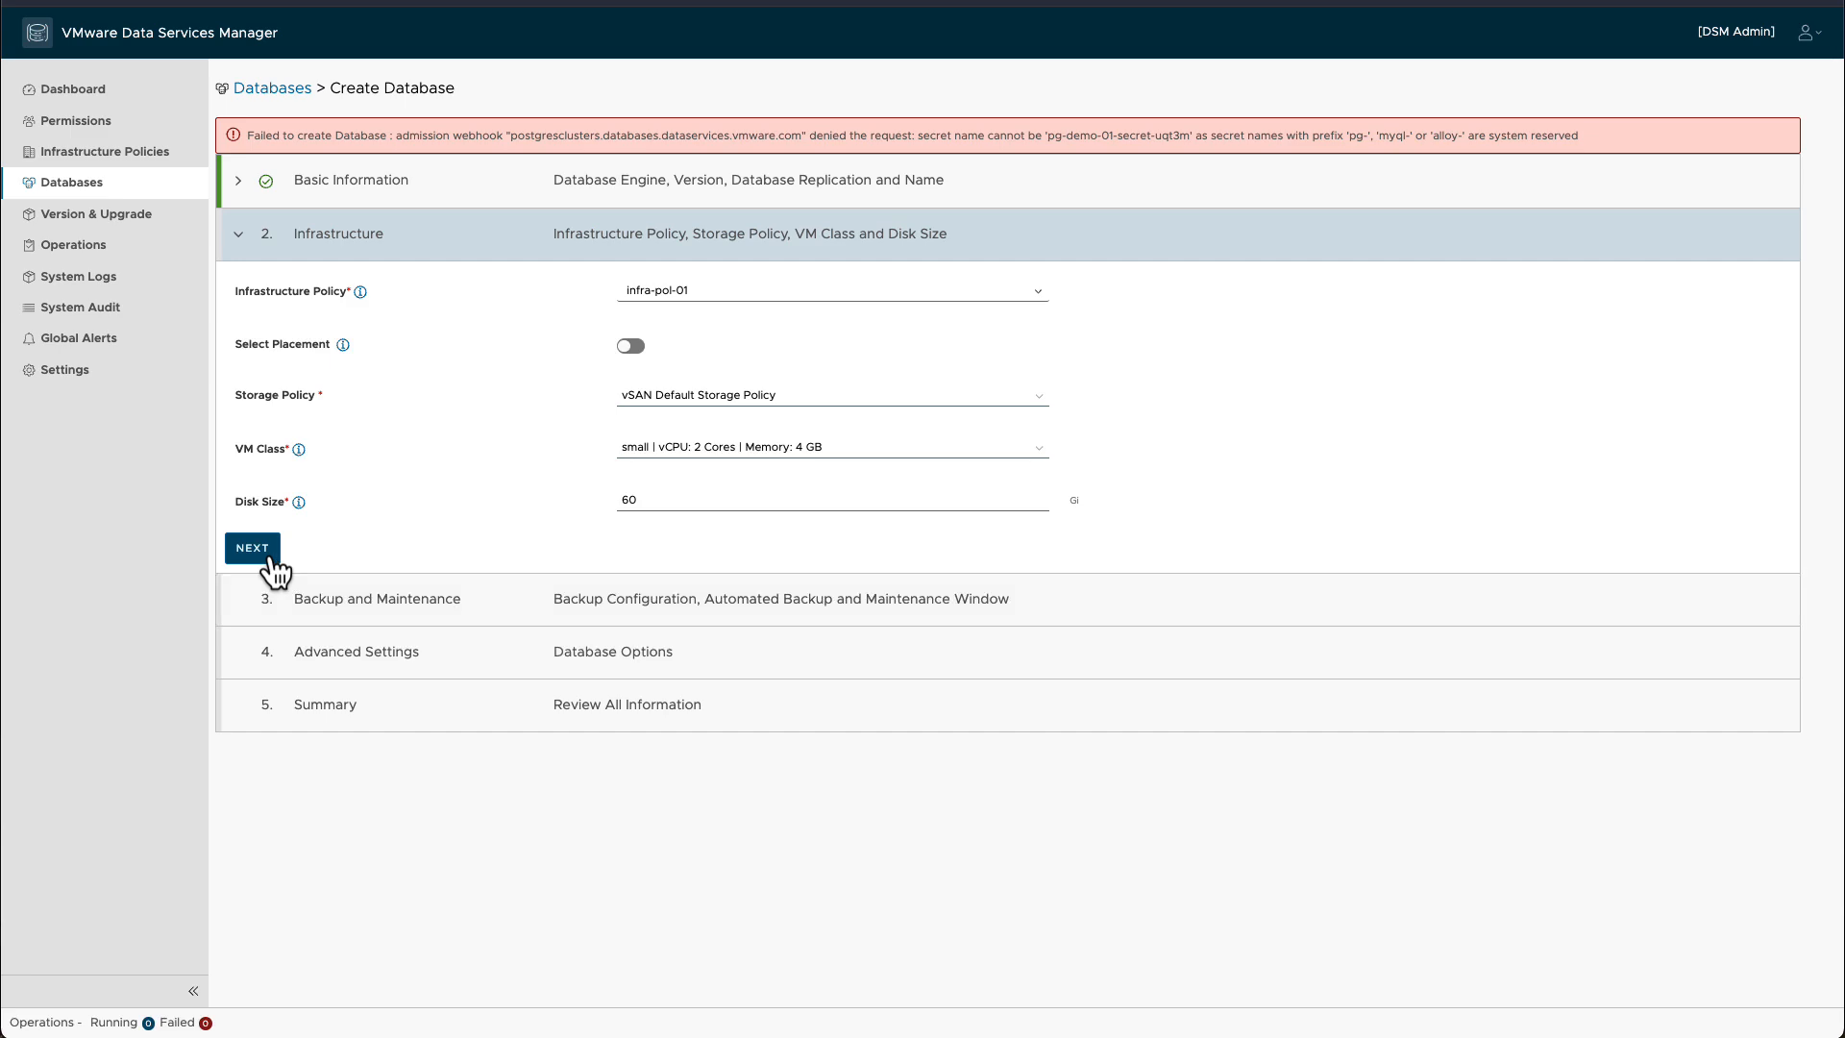
# Accept the existing infrastructure and backup and maintenance settings, continuing to the advanced settings.
pyautogui.click(275, 565)
pyautogui.scroll(-2, 355, 588)
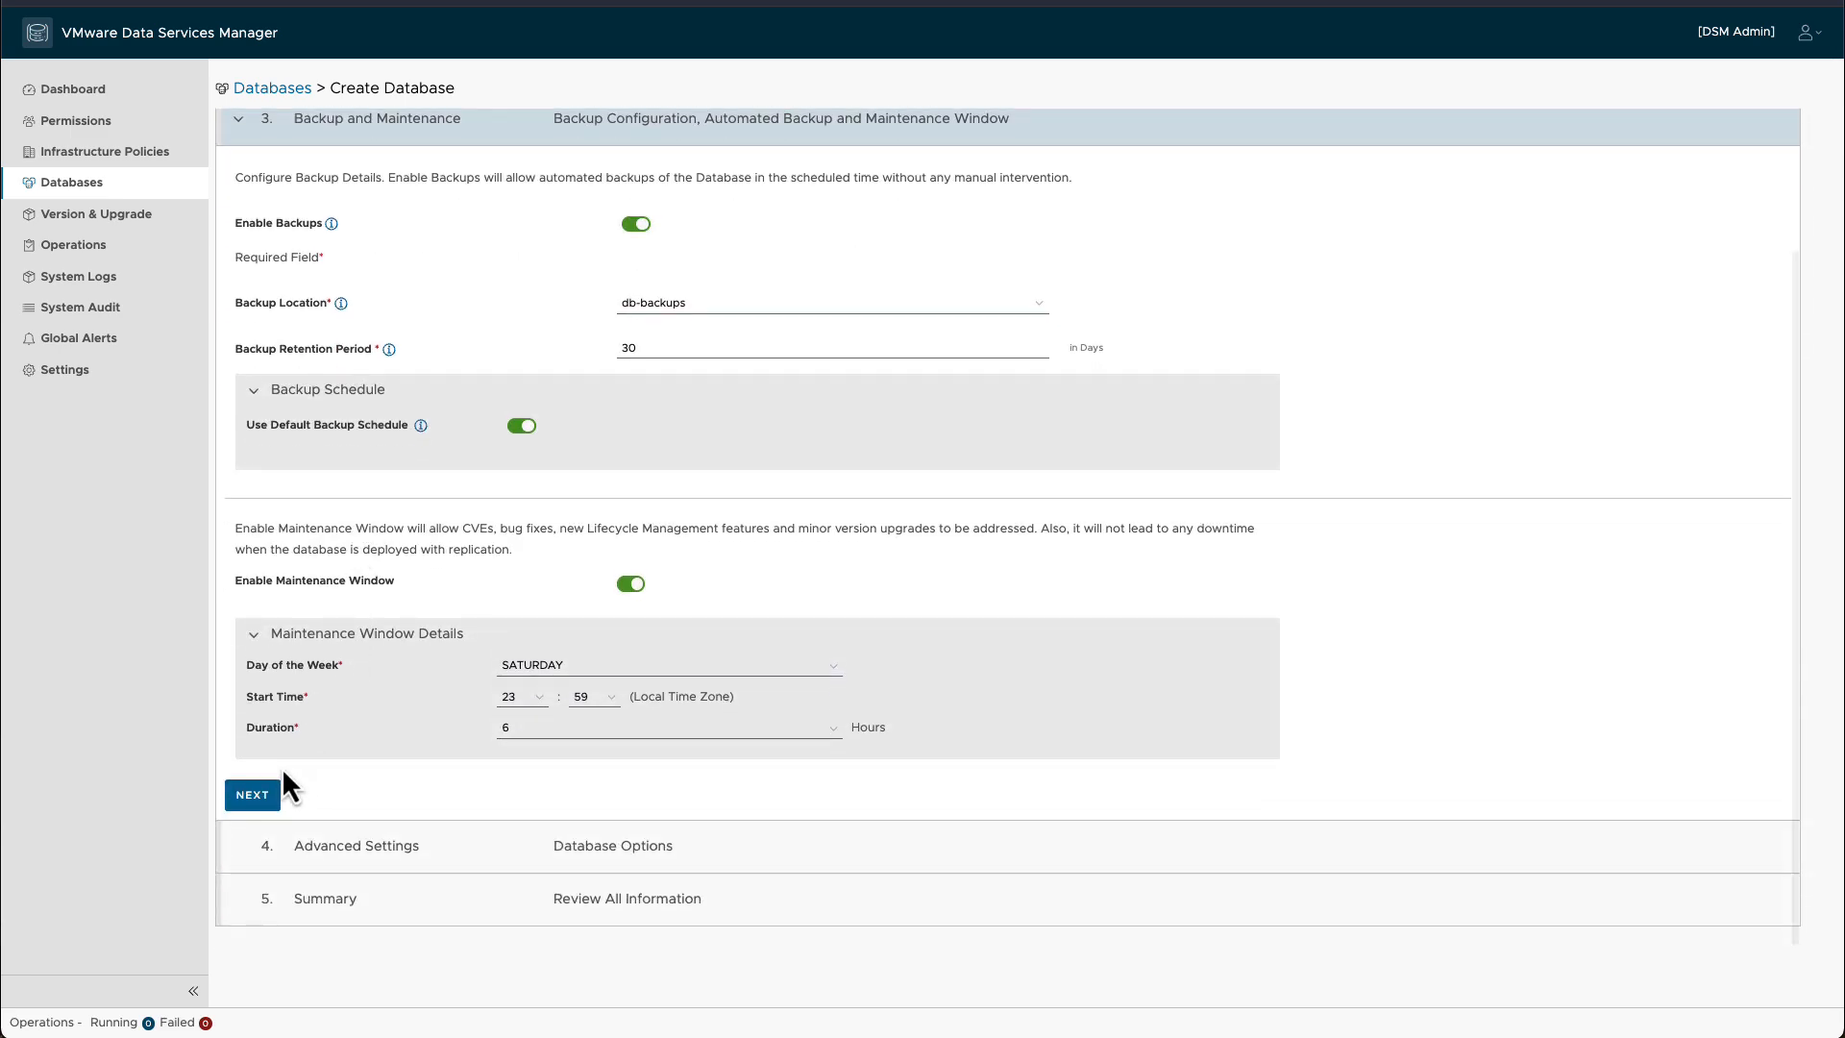
pyautogui.click(265, 788)
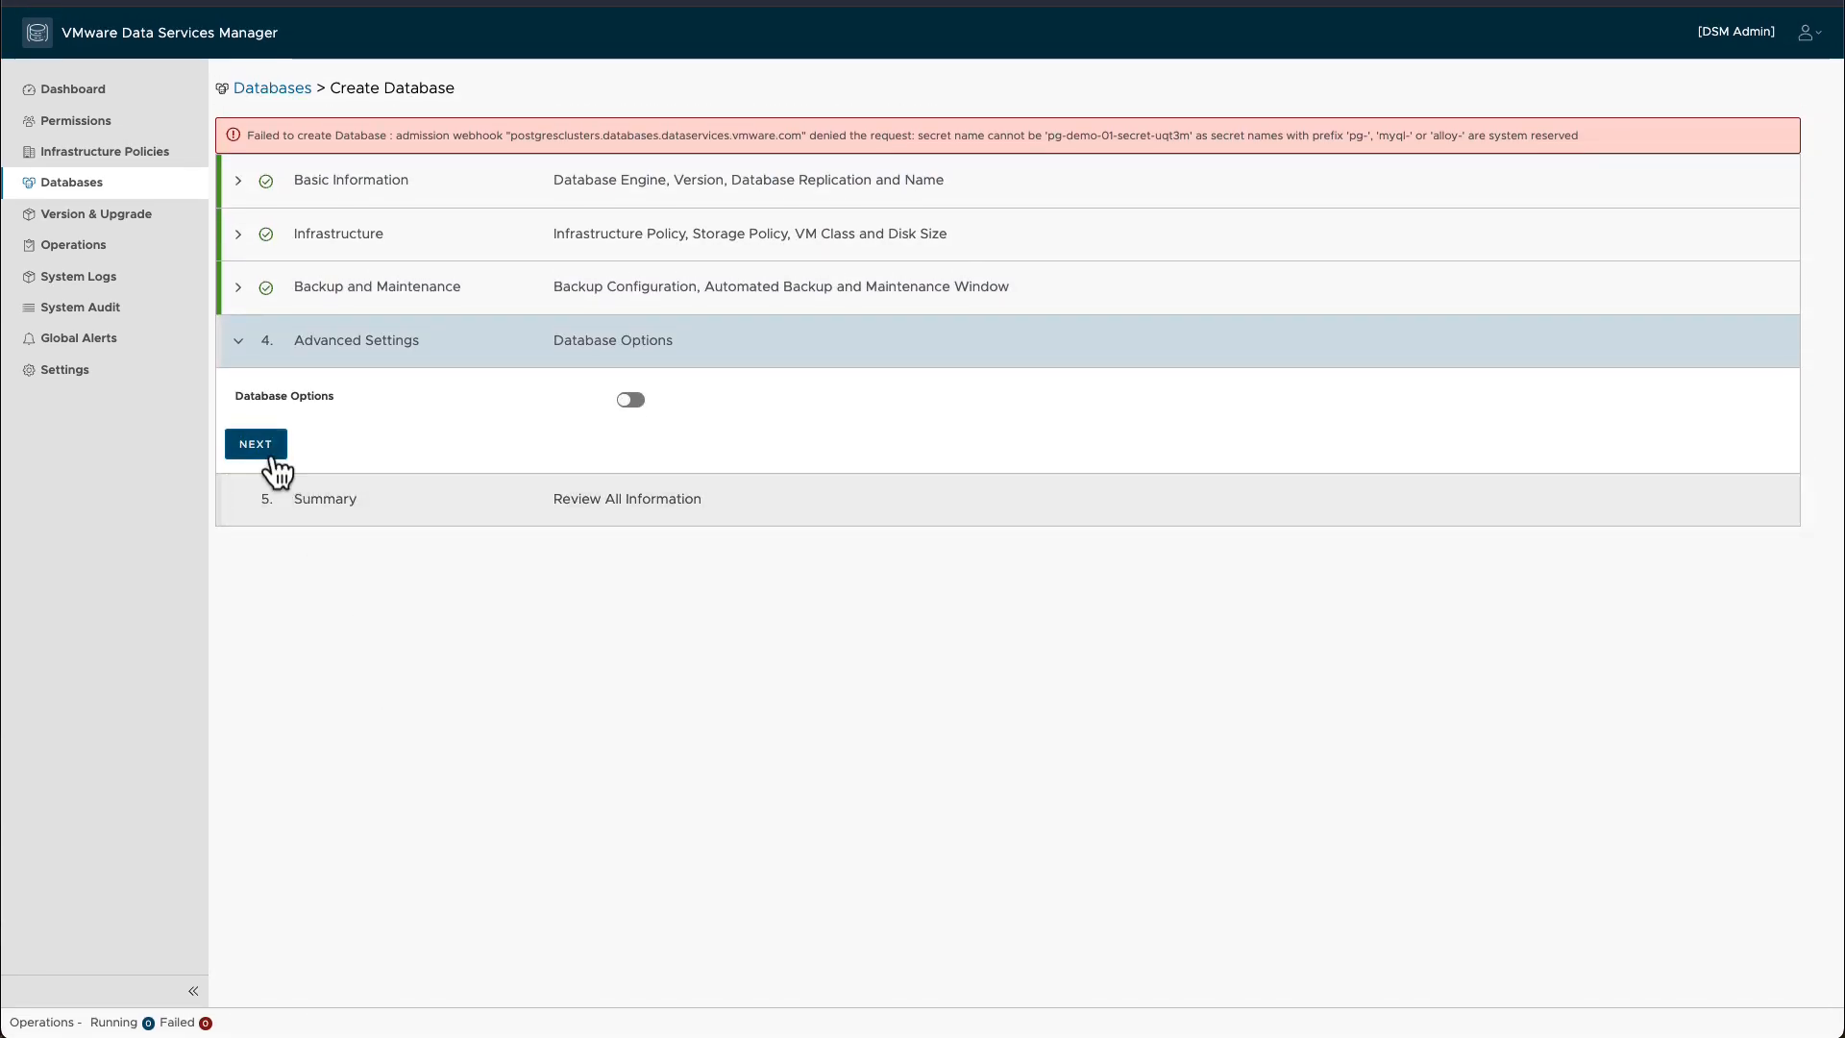
# Leave the database options unconfigured, review the summary and create the demo-01 Postgres database.
pyautogui.click(260, 442)
pyautogui.scroll(-3, 394, 527)
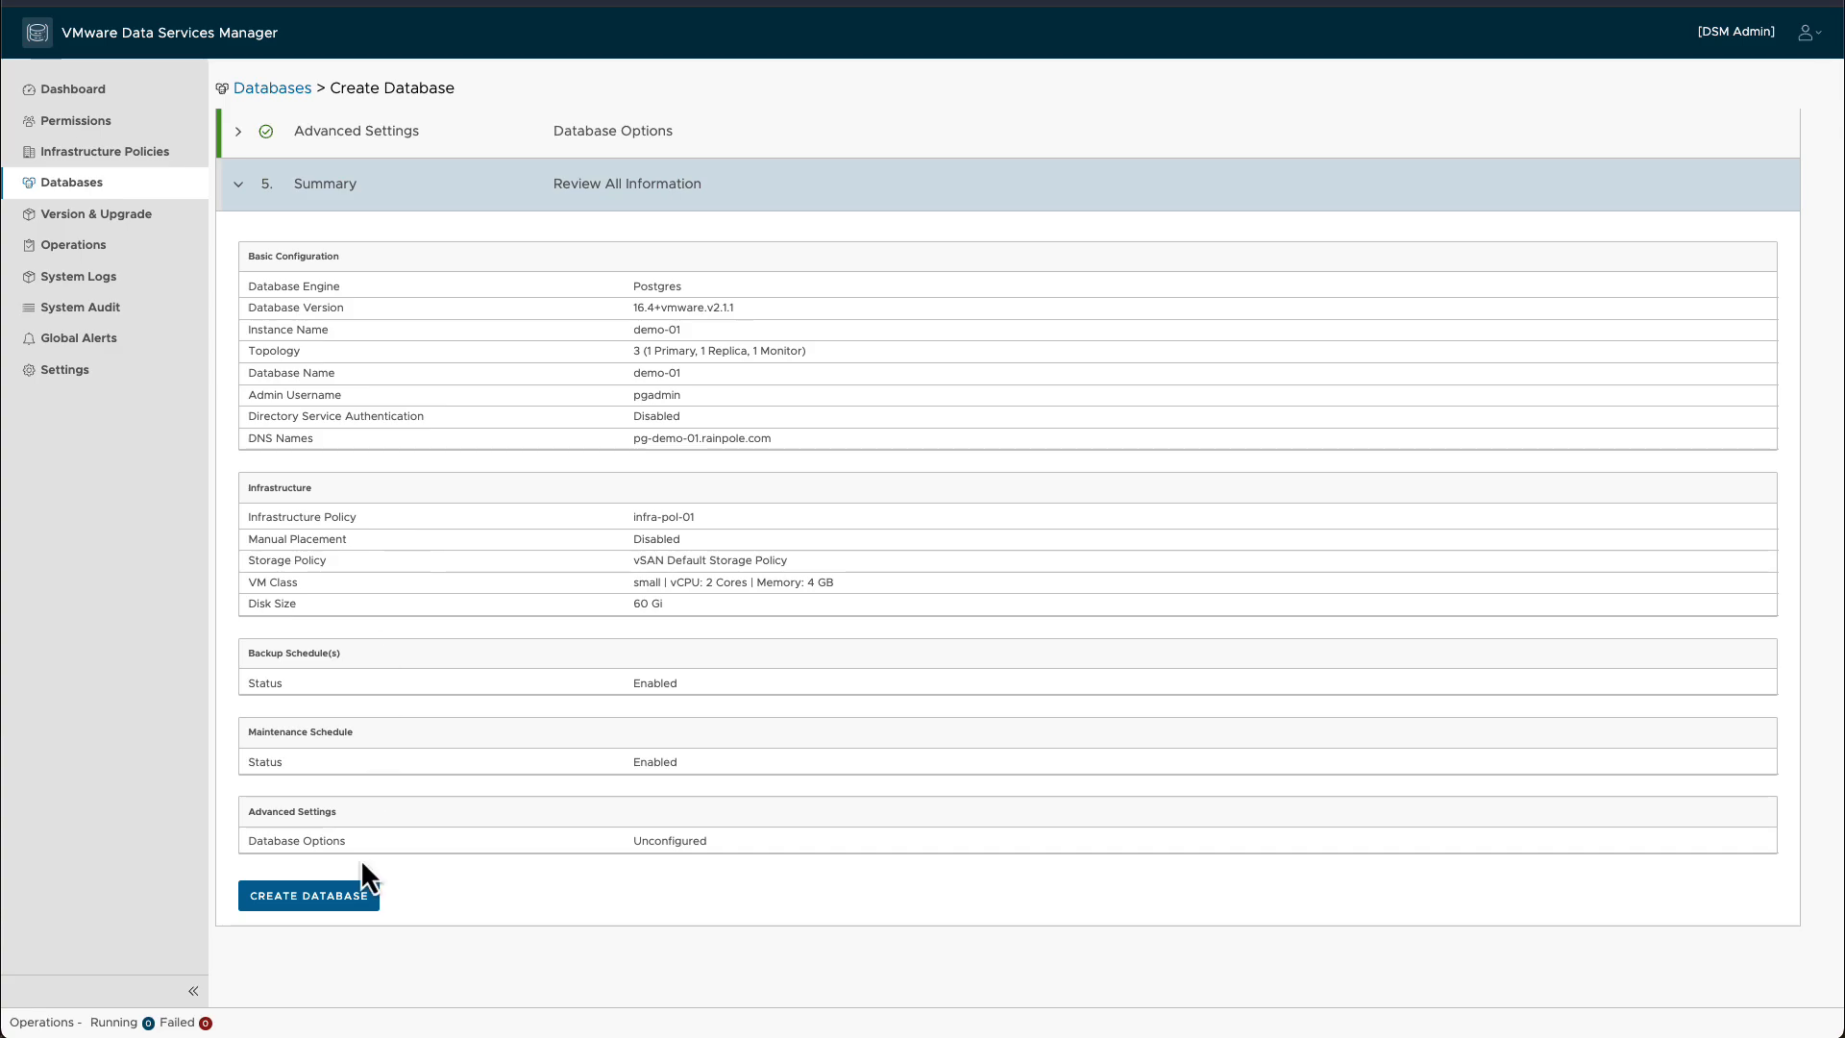
pyautogui.click(362, 899)
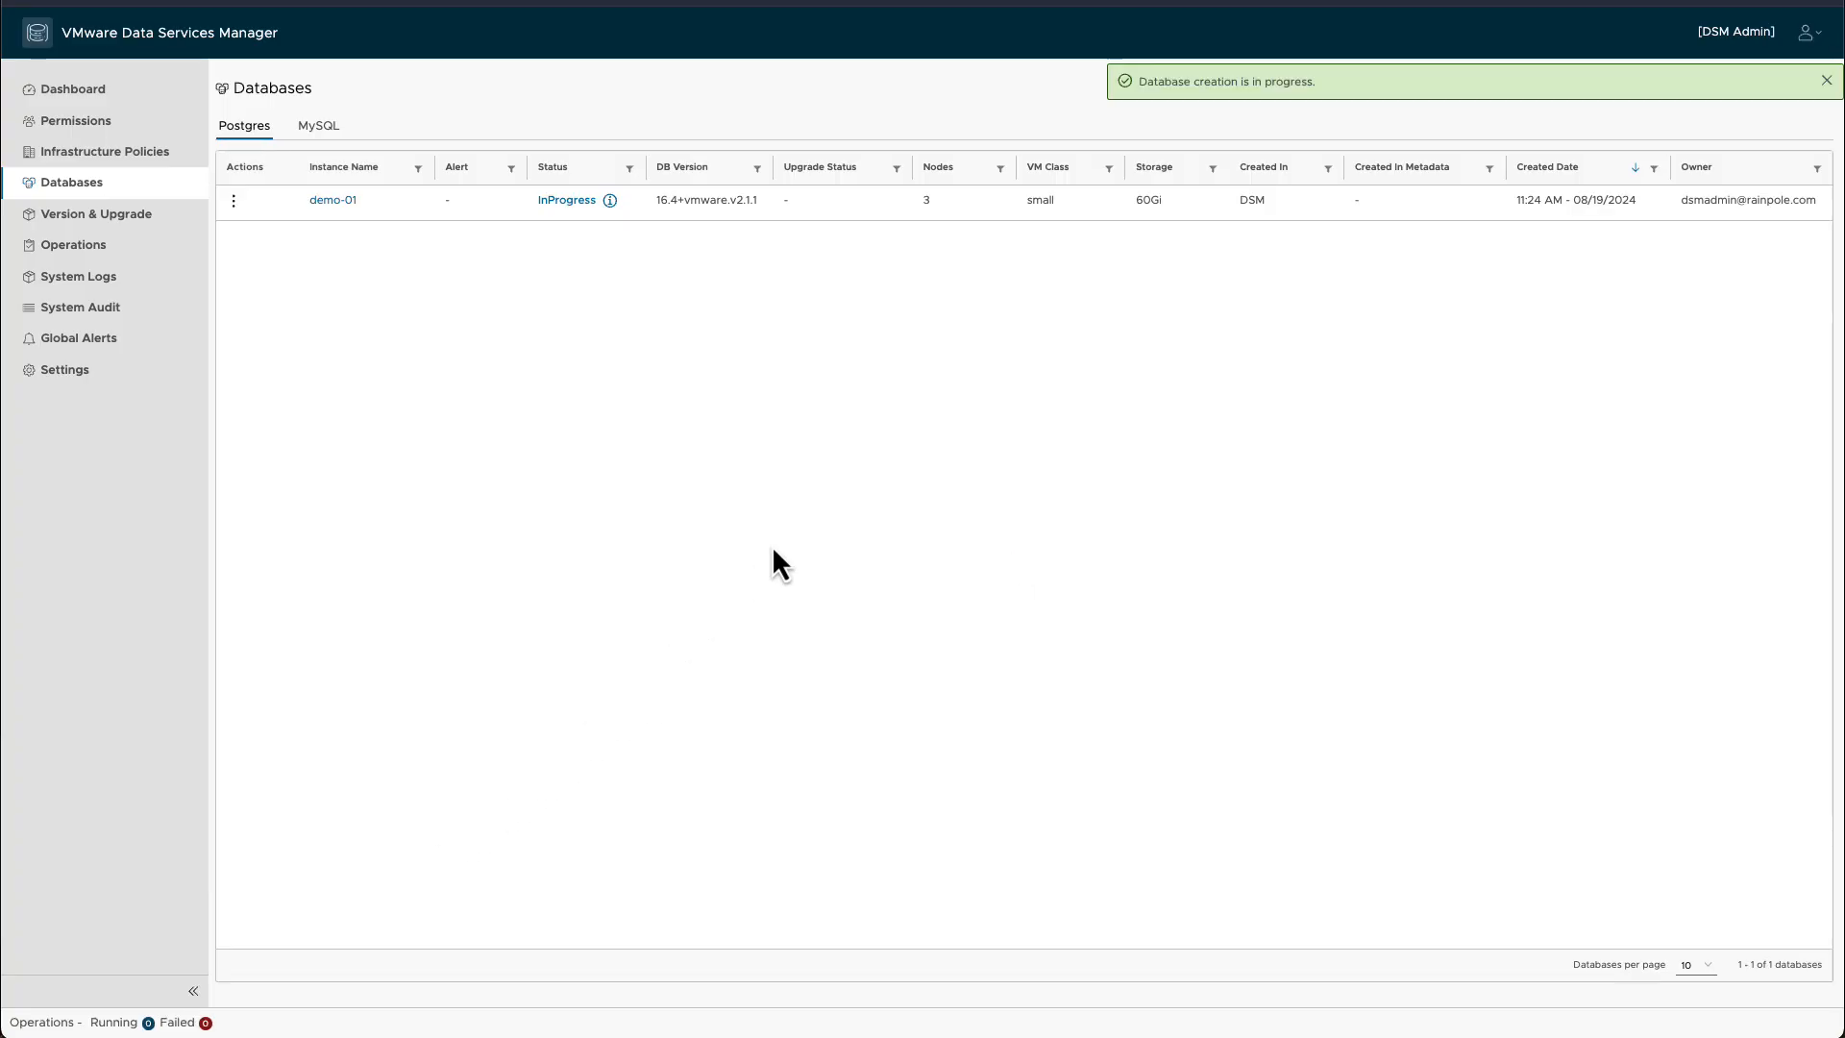
# Show the recent operations and read through the status conditions of demo-01, including the full provisioning message.
pyautogui.click(124, 1024)
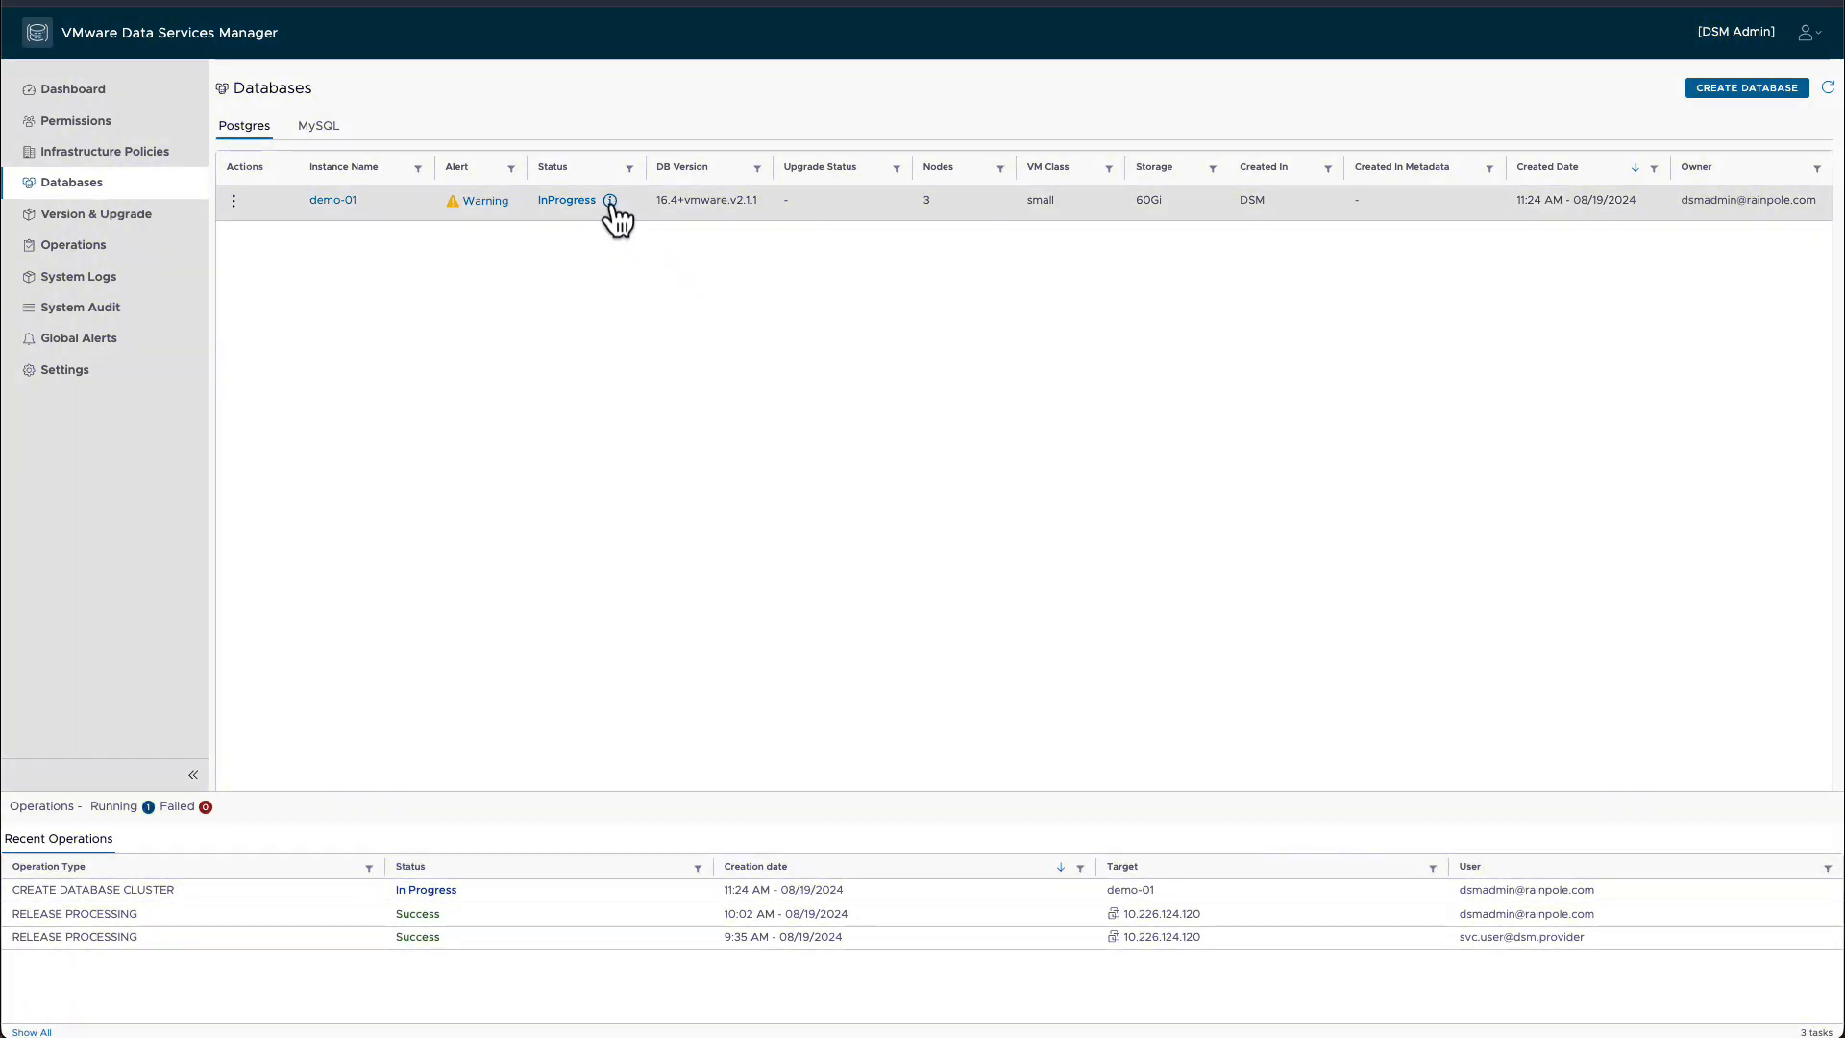
pyautogui.click(610, 201)
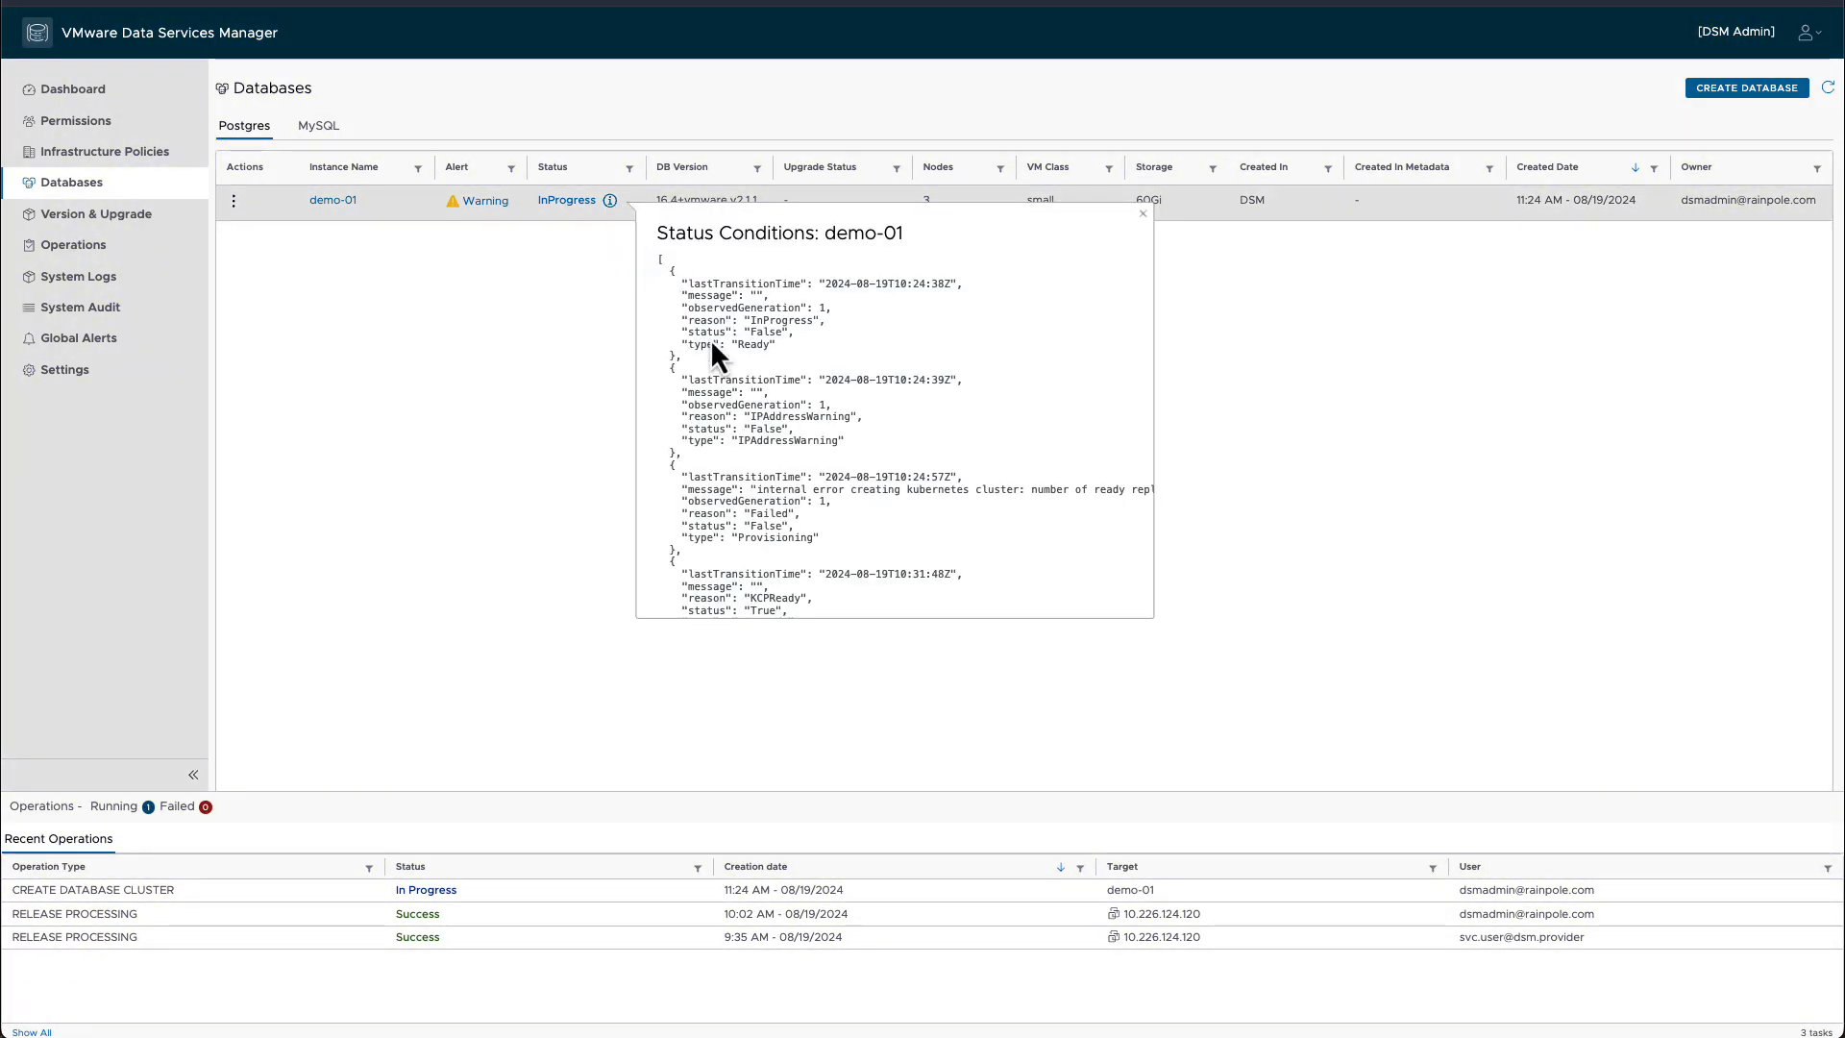
pyautogui.scroll(-5, 793, 412)
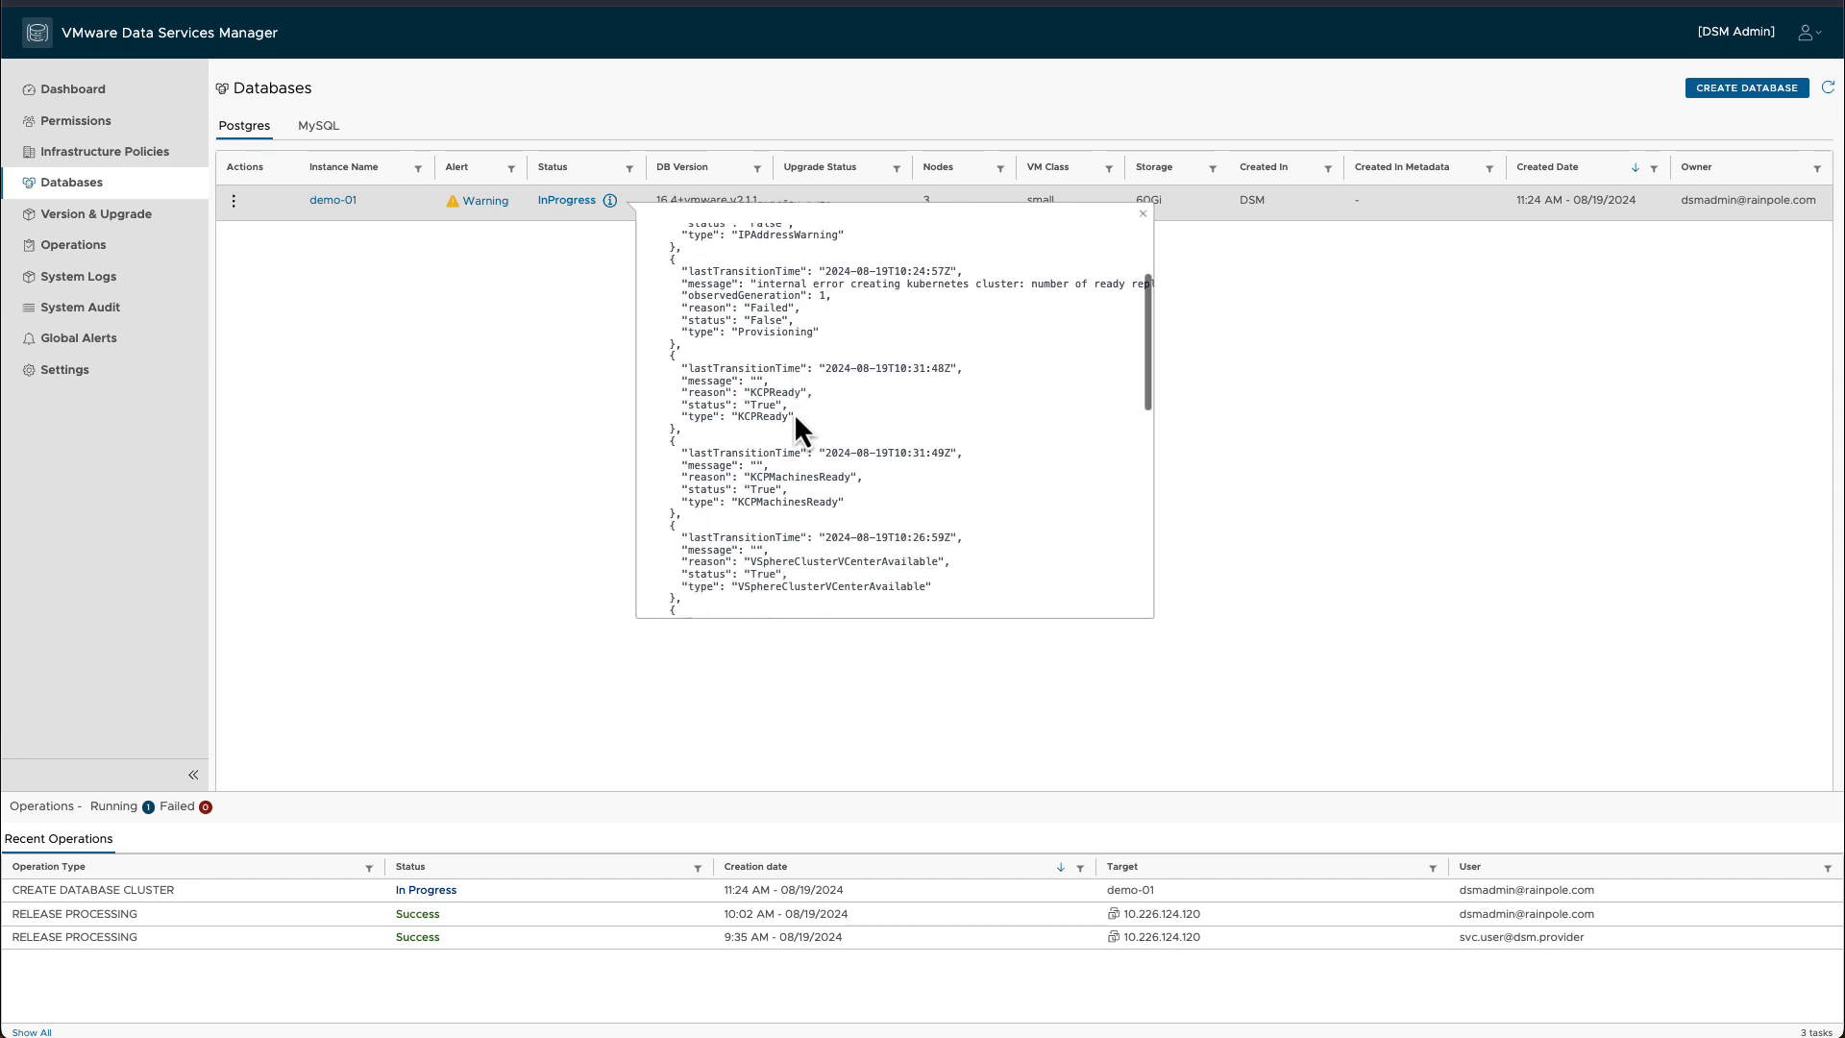
pyautogui.scroll(-8, 796, 418)
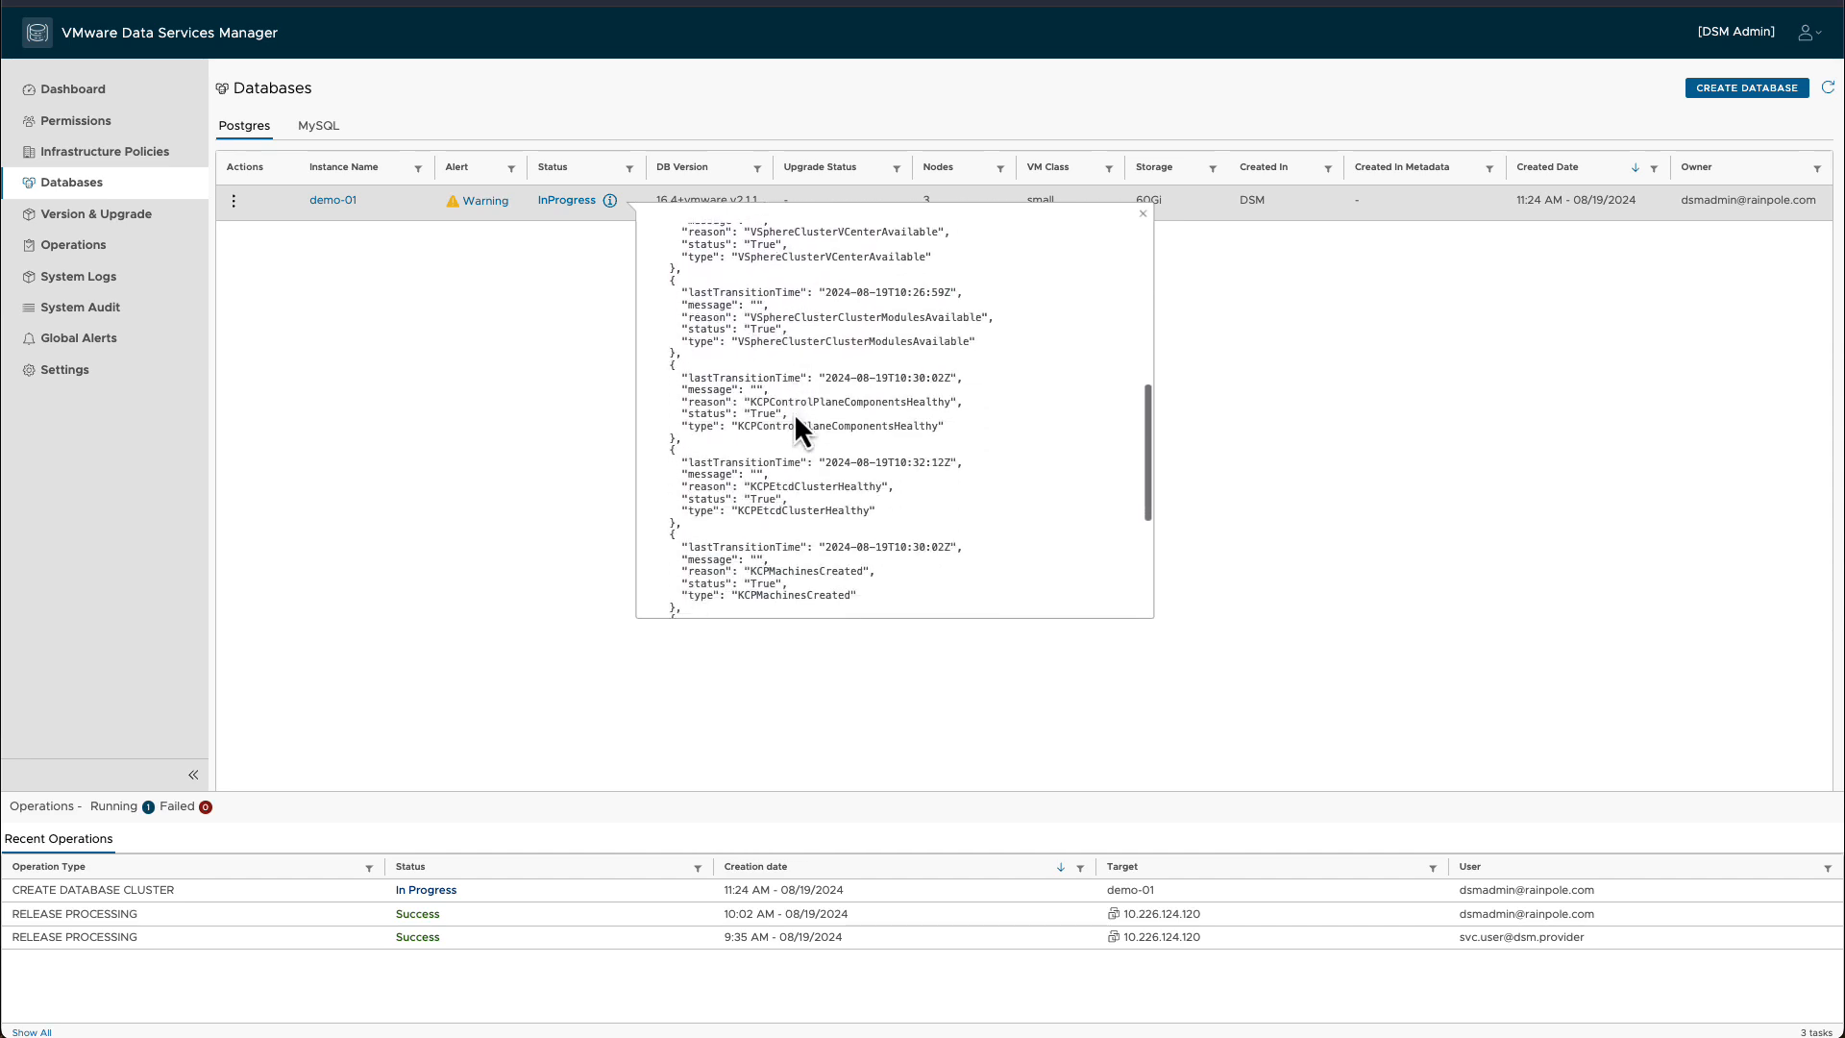
pyautogui.scroll(-6, 796, 419)
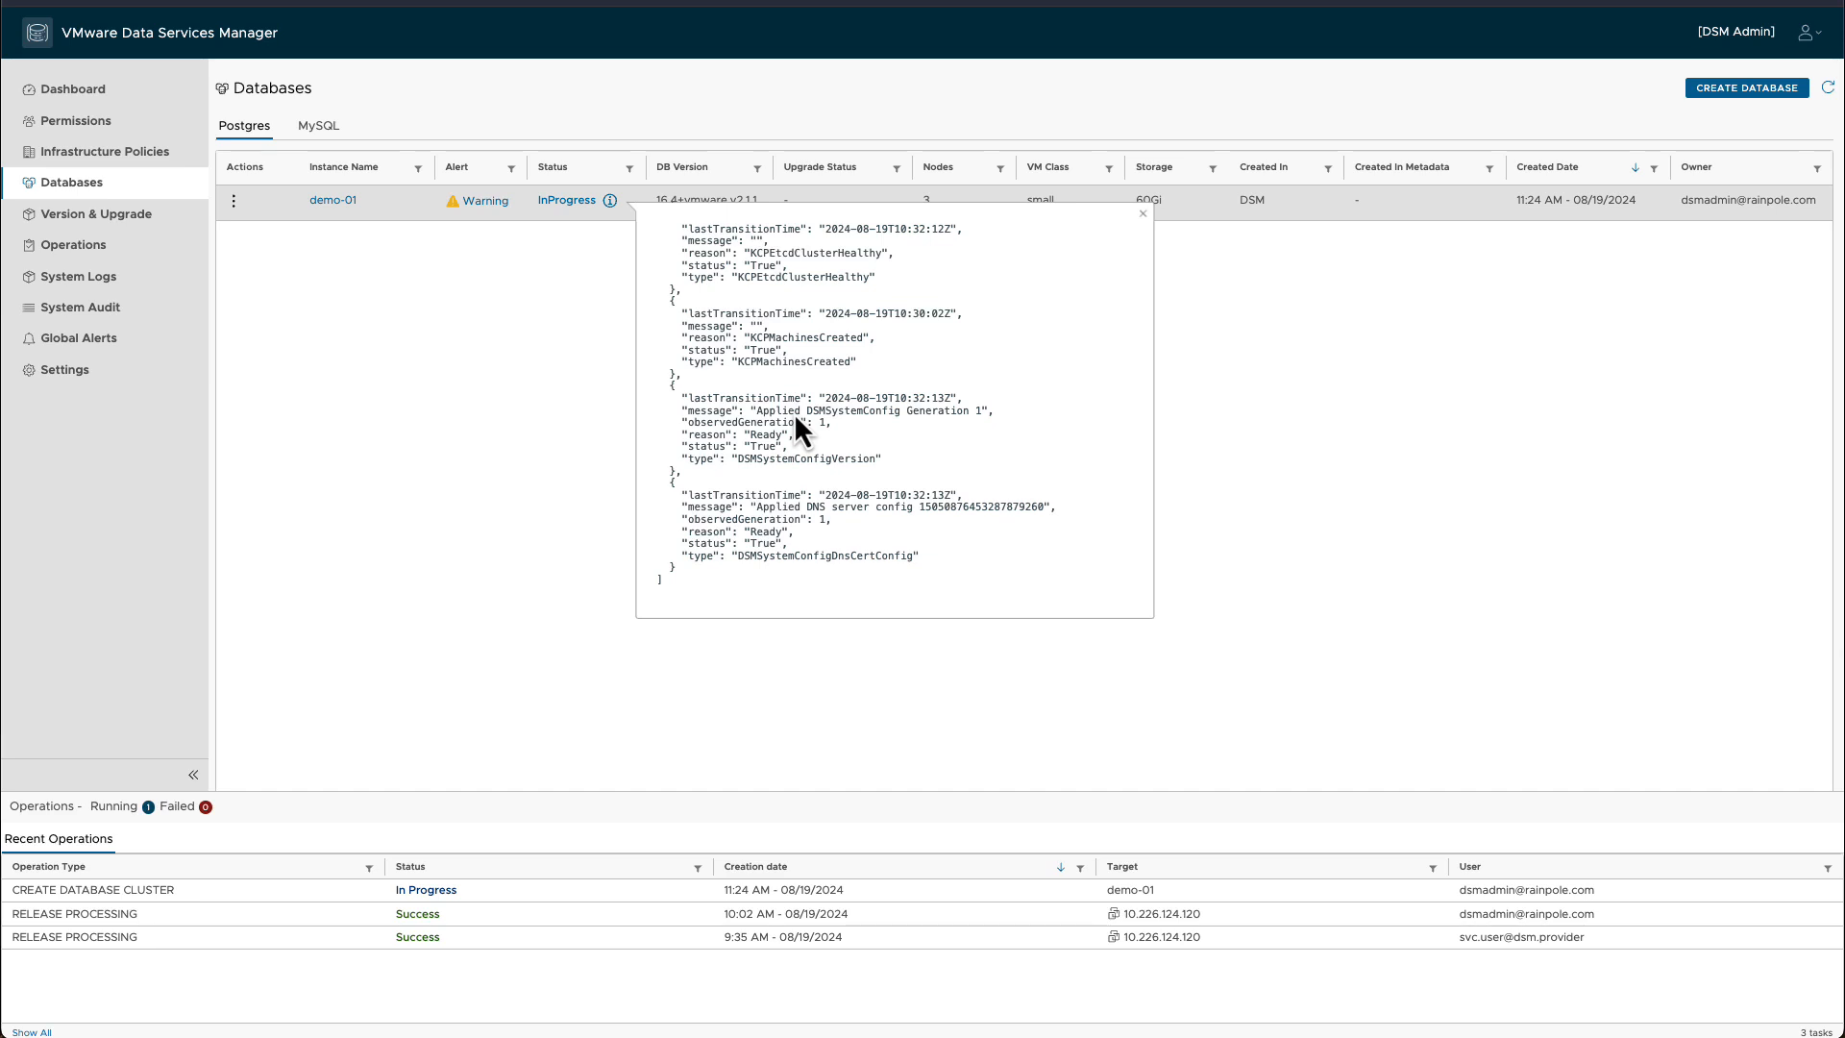
pyautogui.scroll(12, 794, 412)
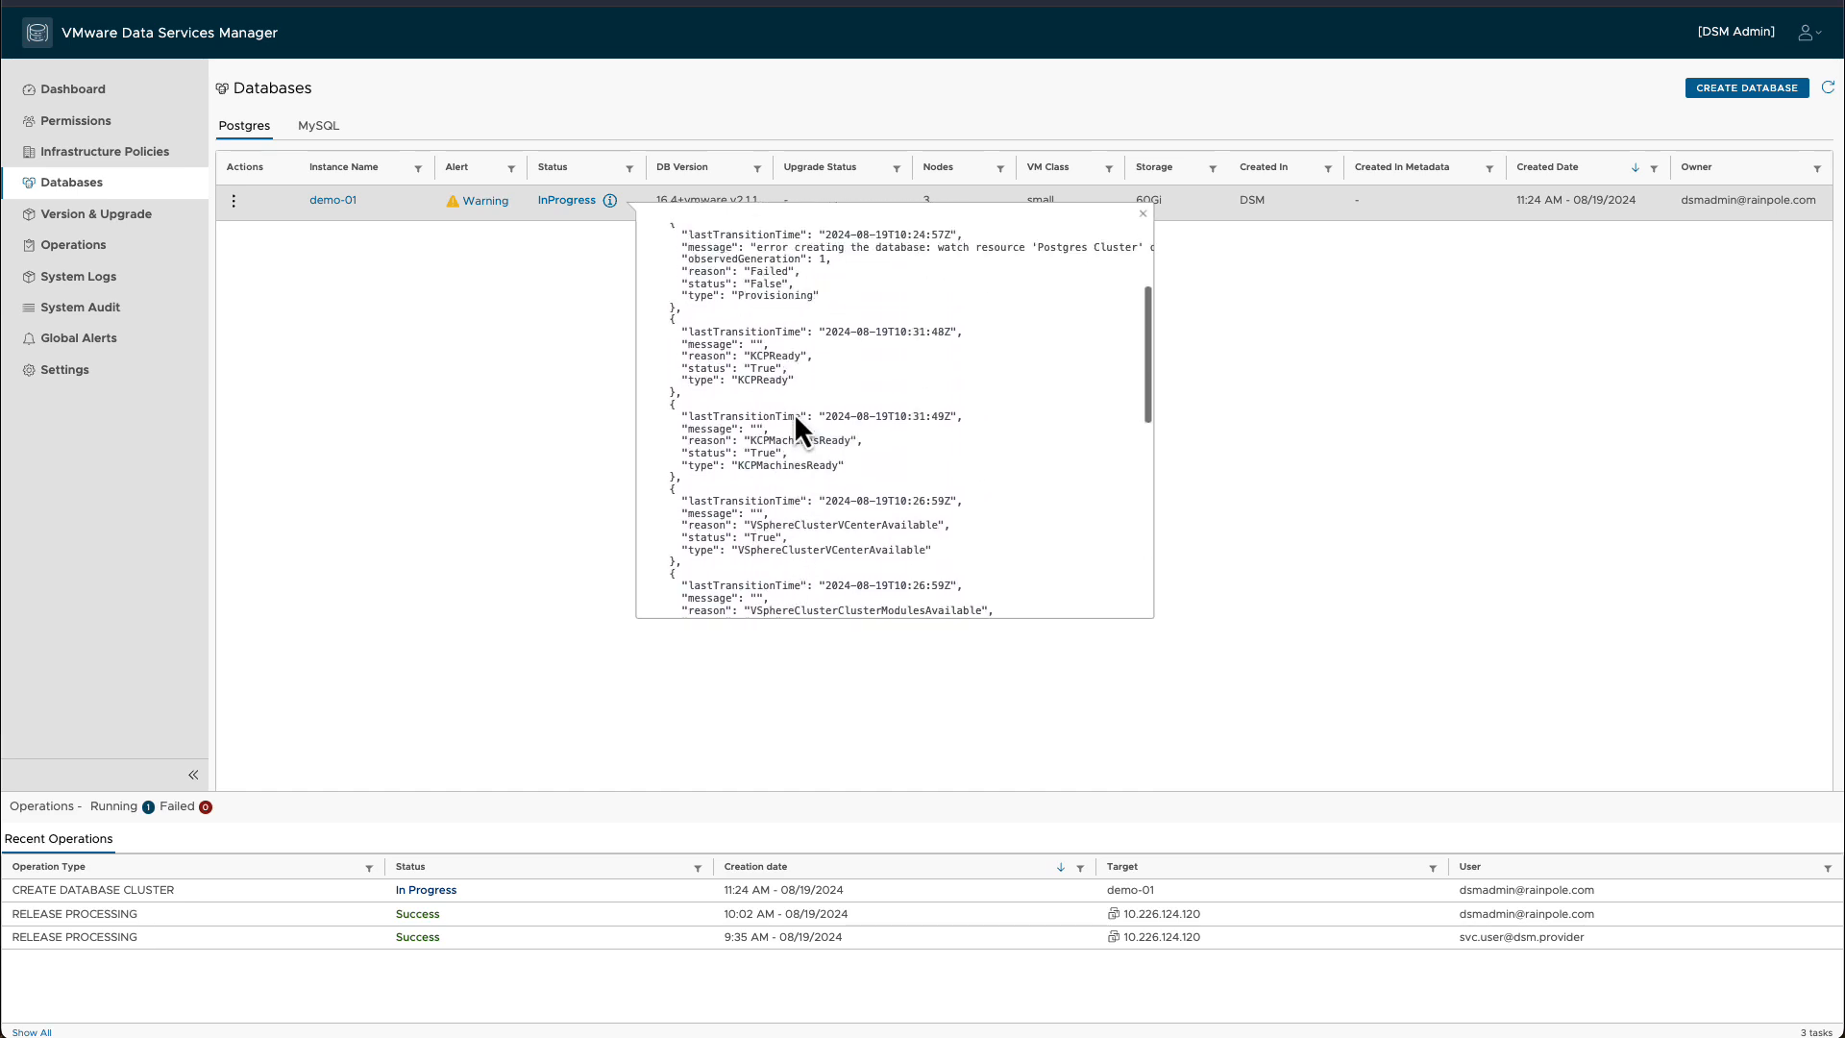
pyautogui.scroll(4, 794, 412)
pyautogui.hscroll(2, 851, 405)
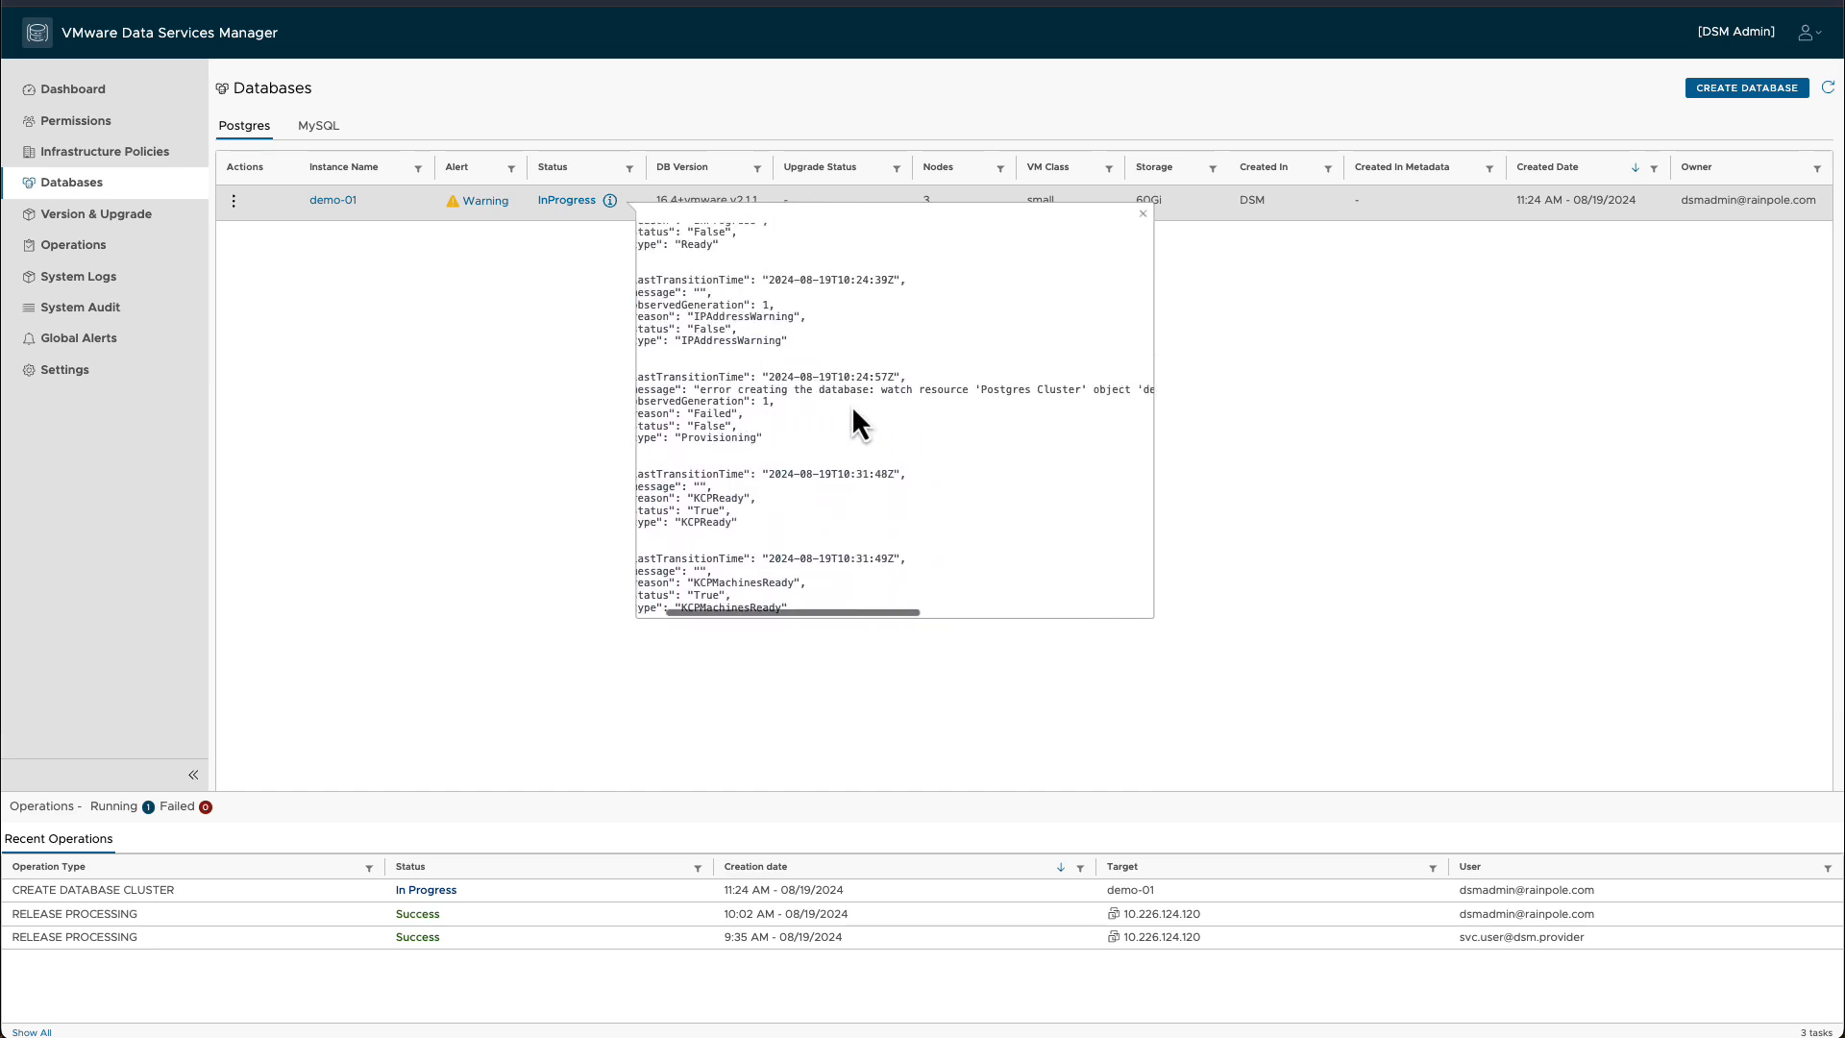
pyautogui.hscroll(8, 851, 406)
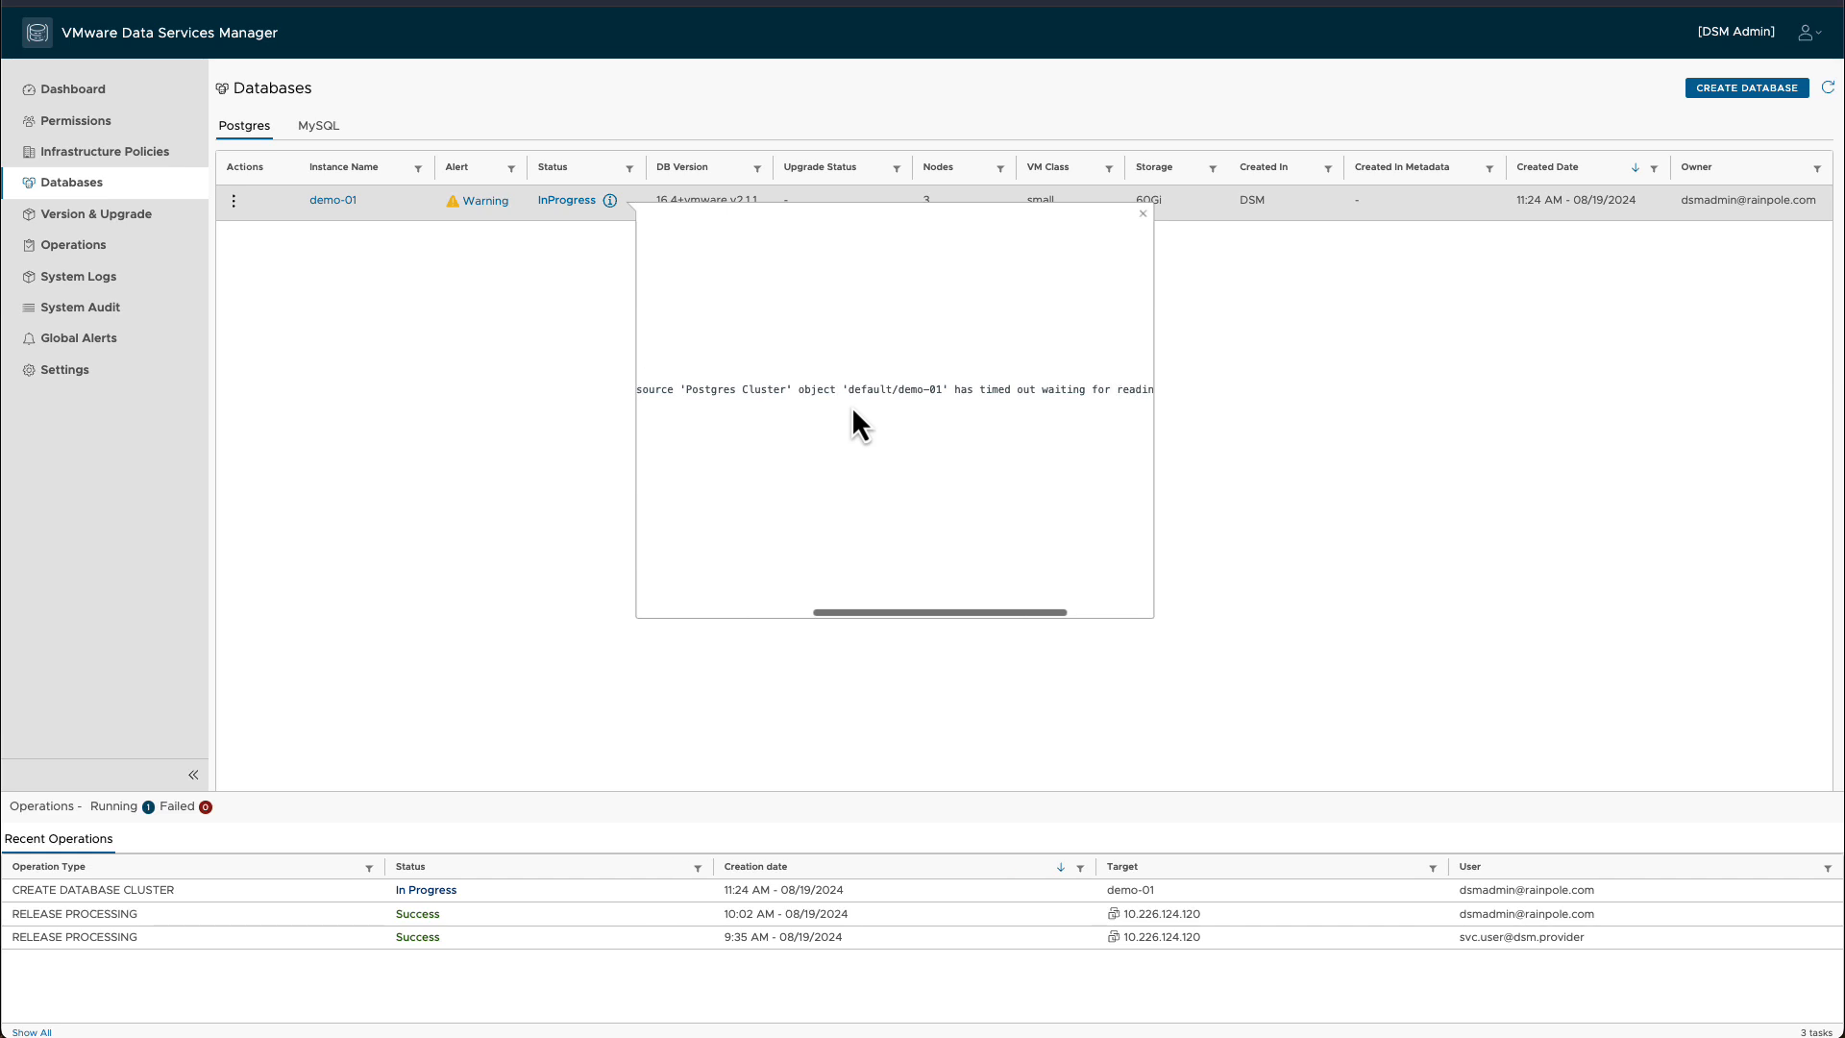
pyautogui.hscroll(-6, 852, 406)
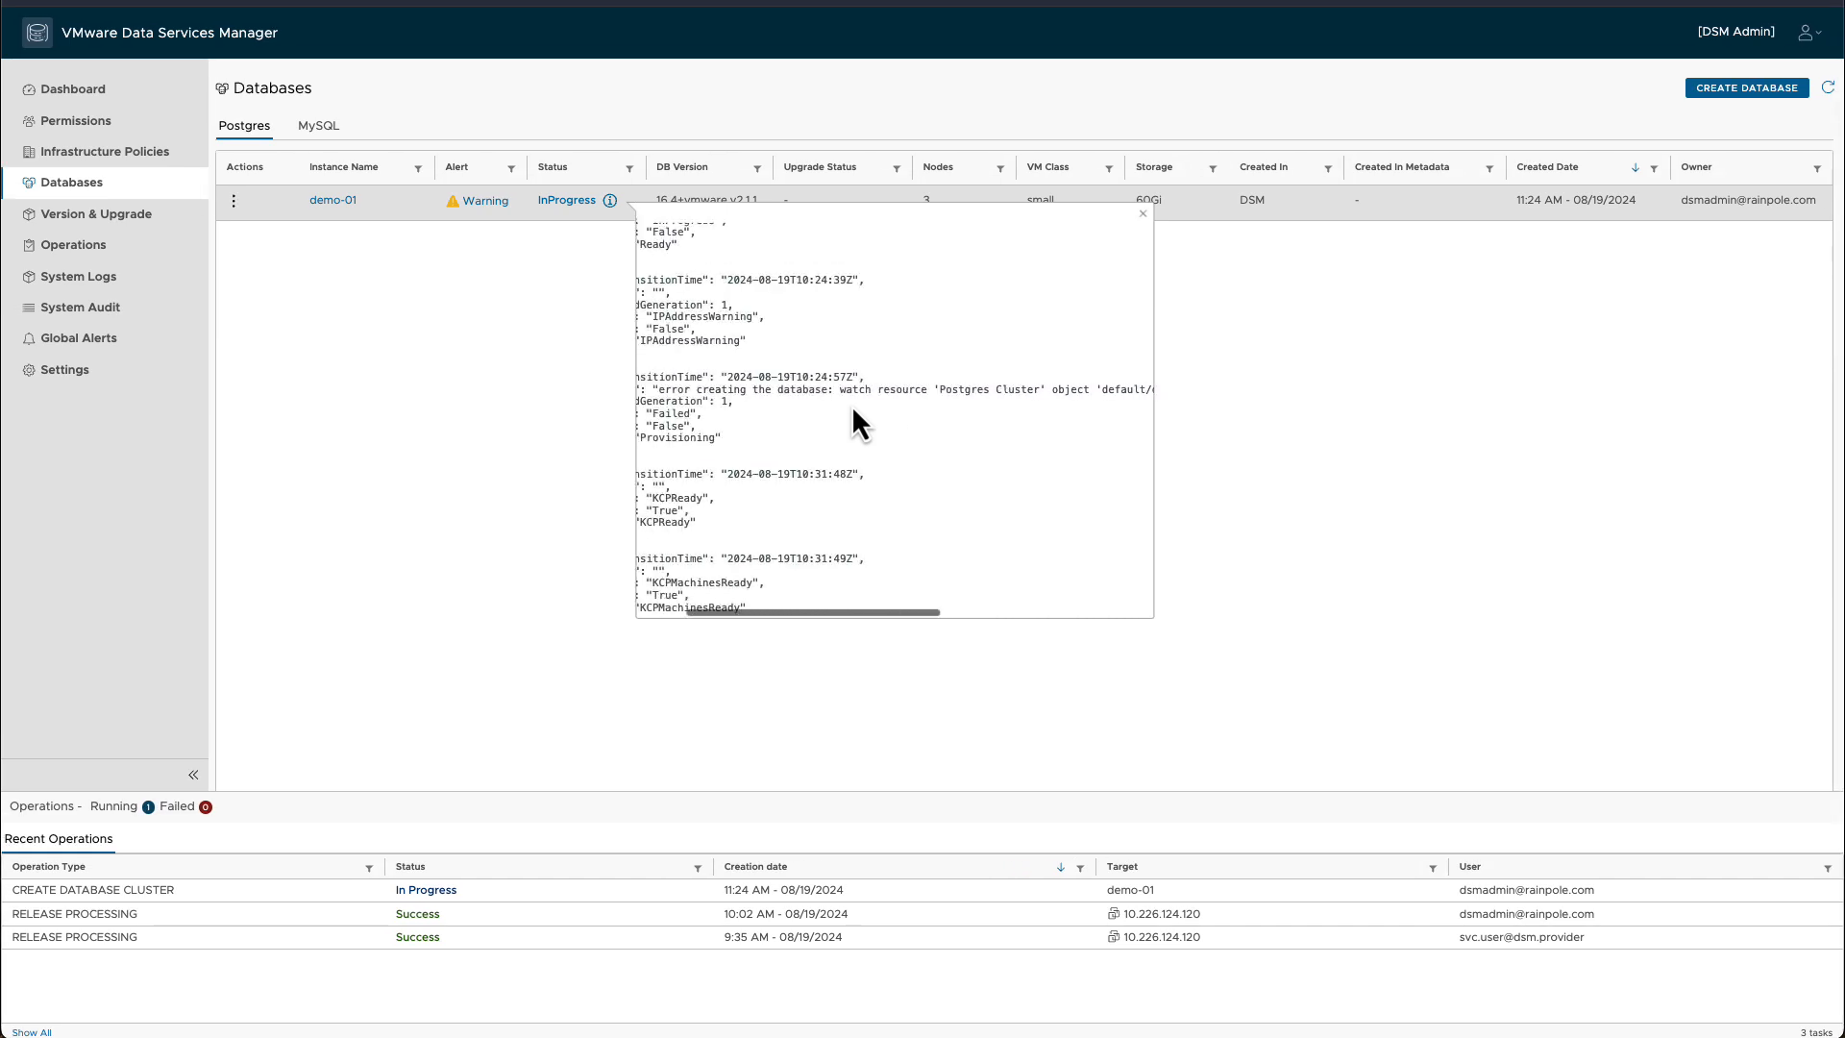
pyautogui.hscroll(-3, 852, 406)
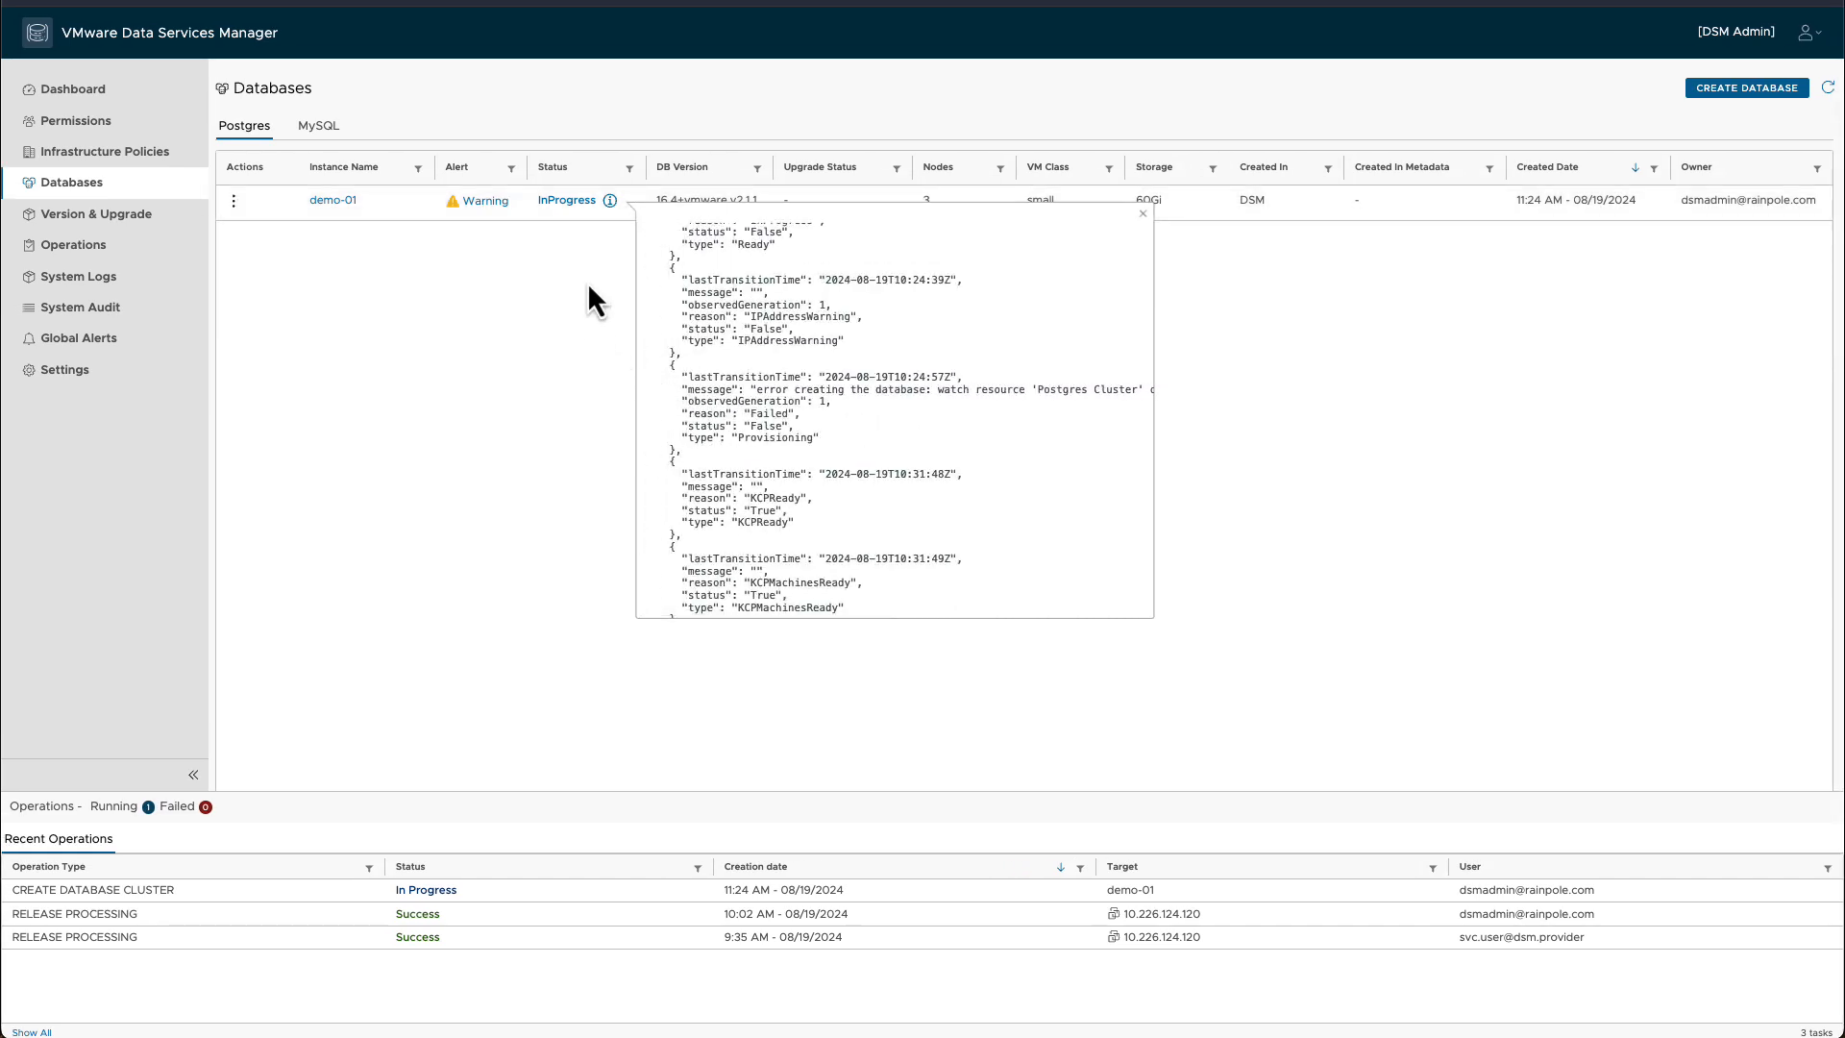
pyautogui.click(610, 201)
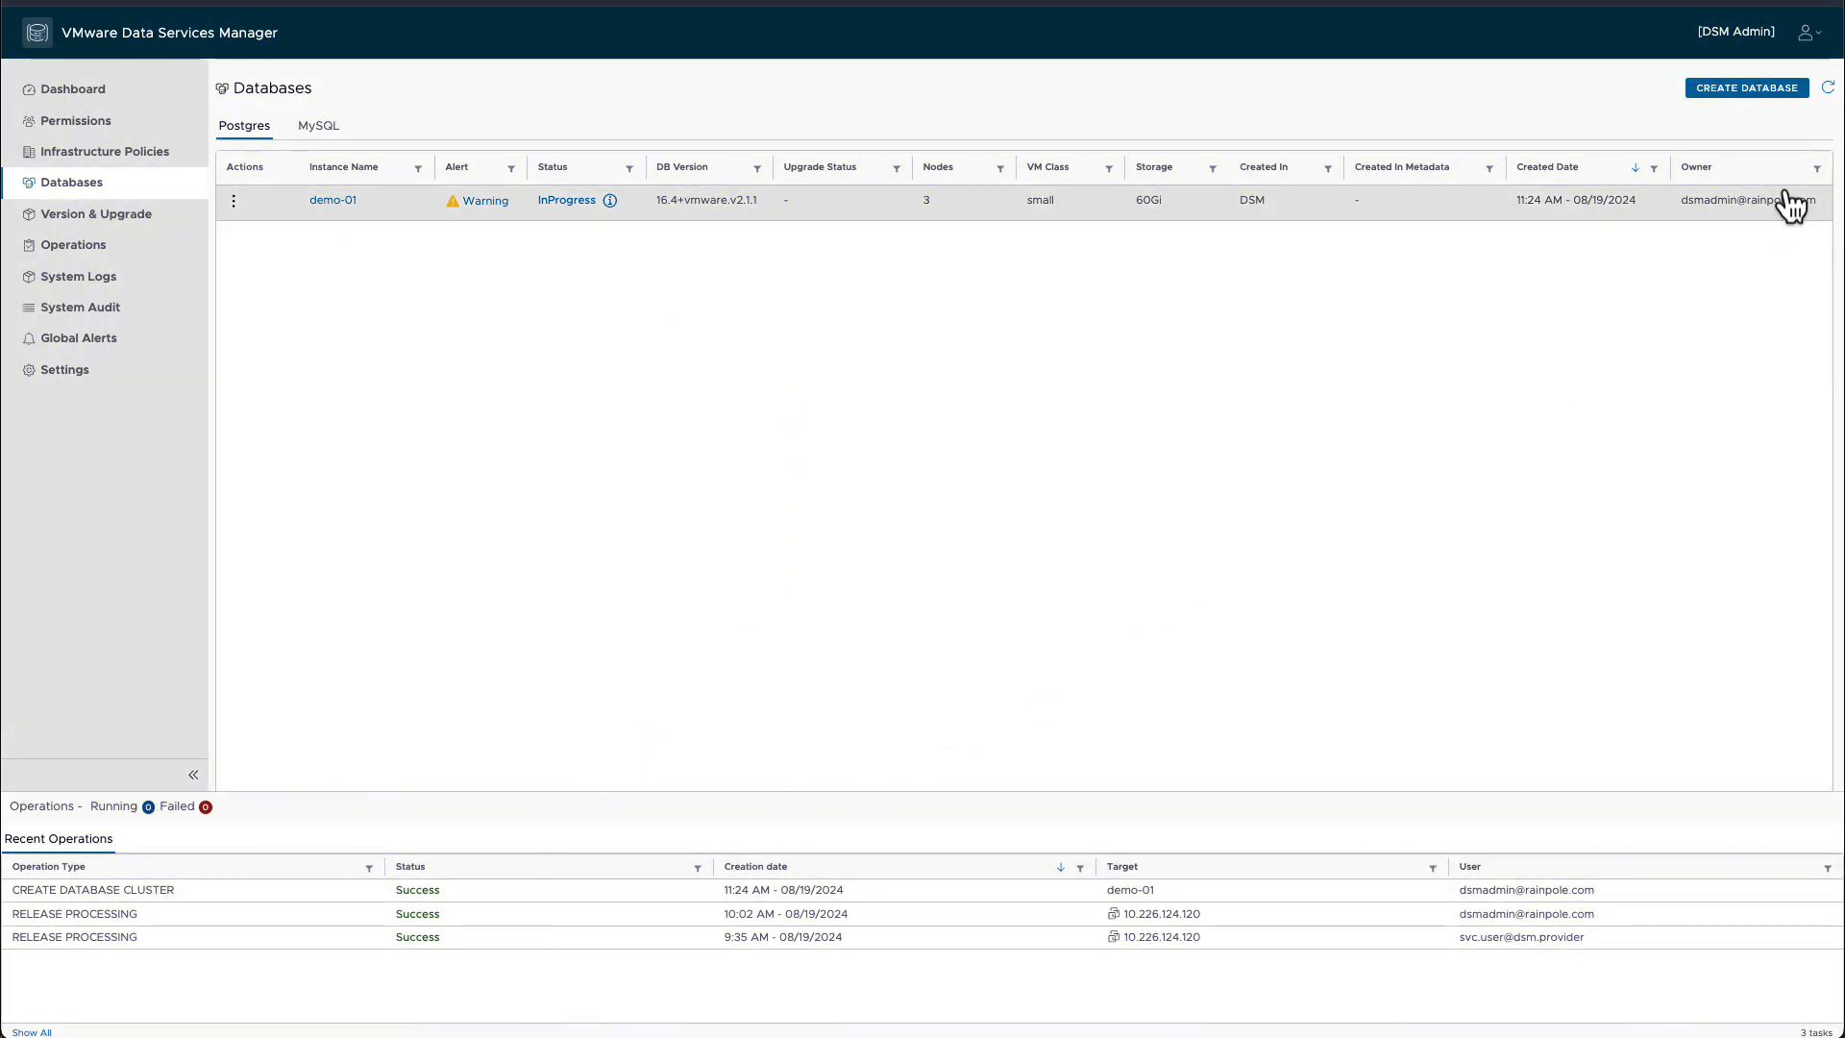
# Refresh the database list, open demo-01 and expand its database replication details.
pyautogui.click(1828, 87)
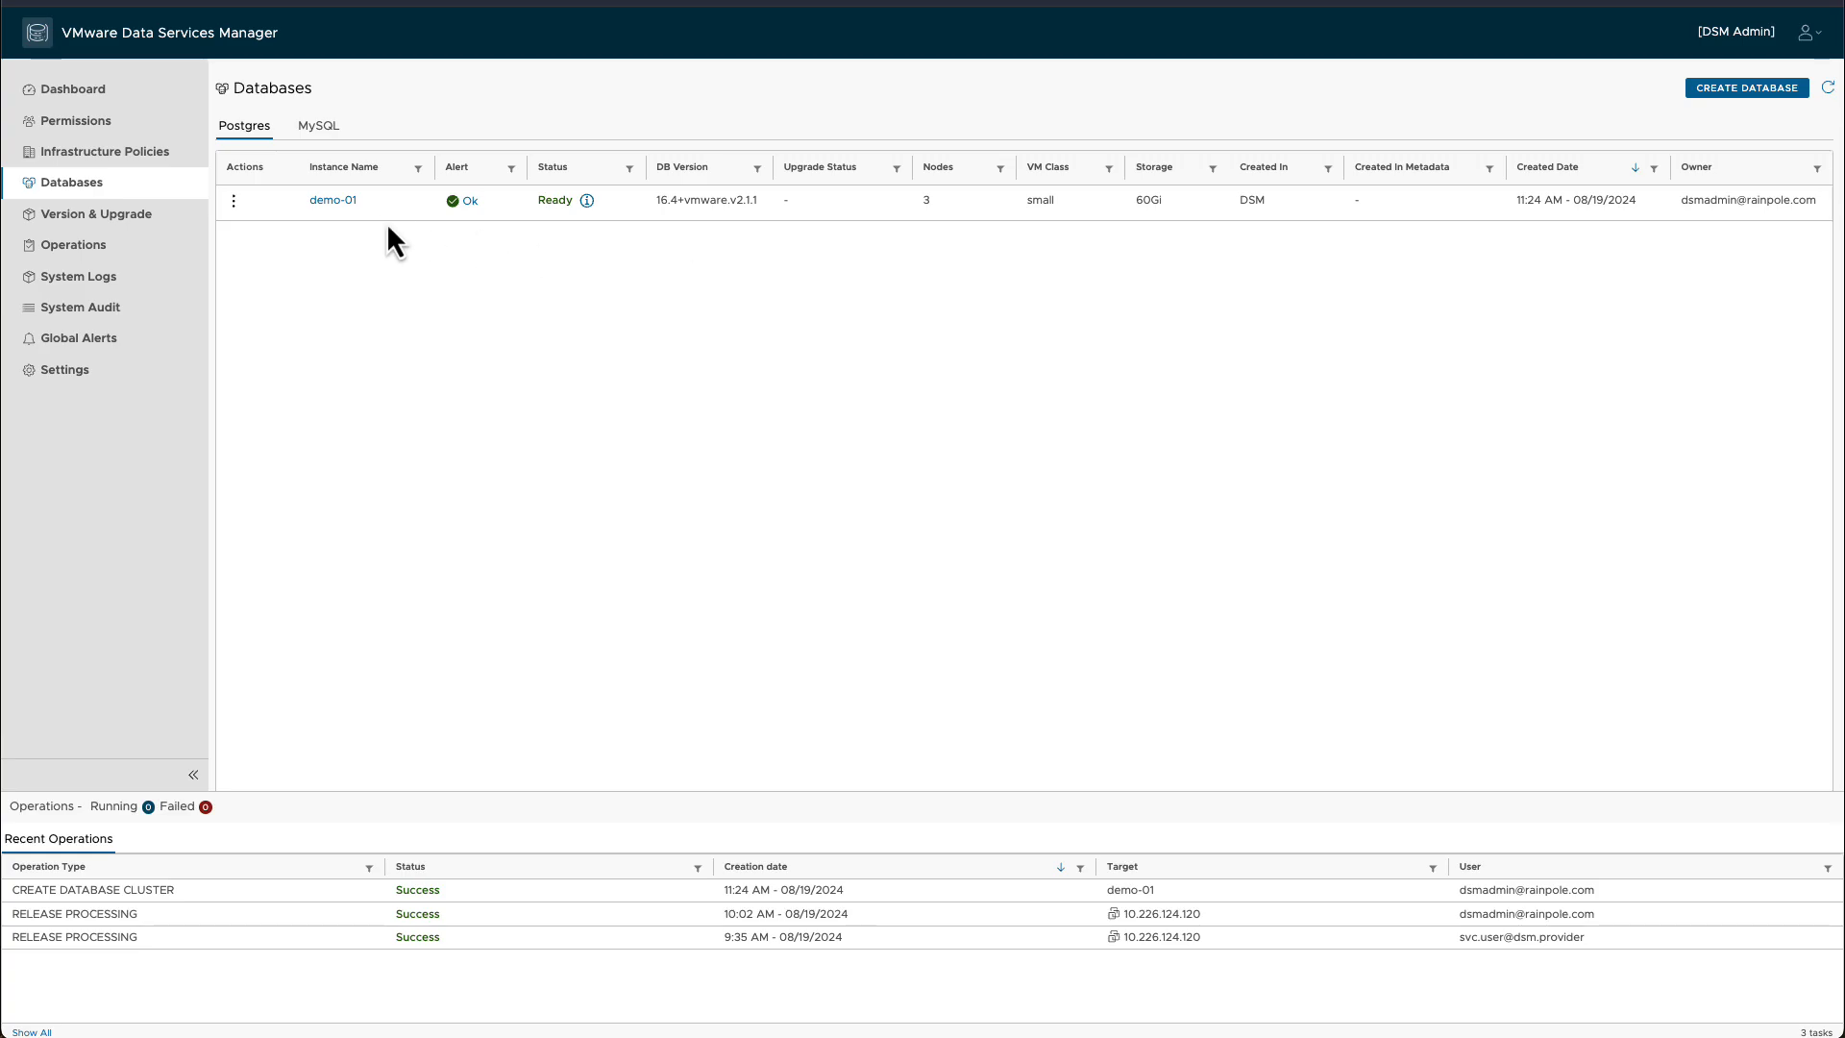
pyautogui.click(338, 201)
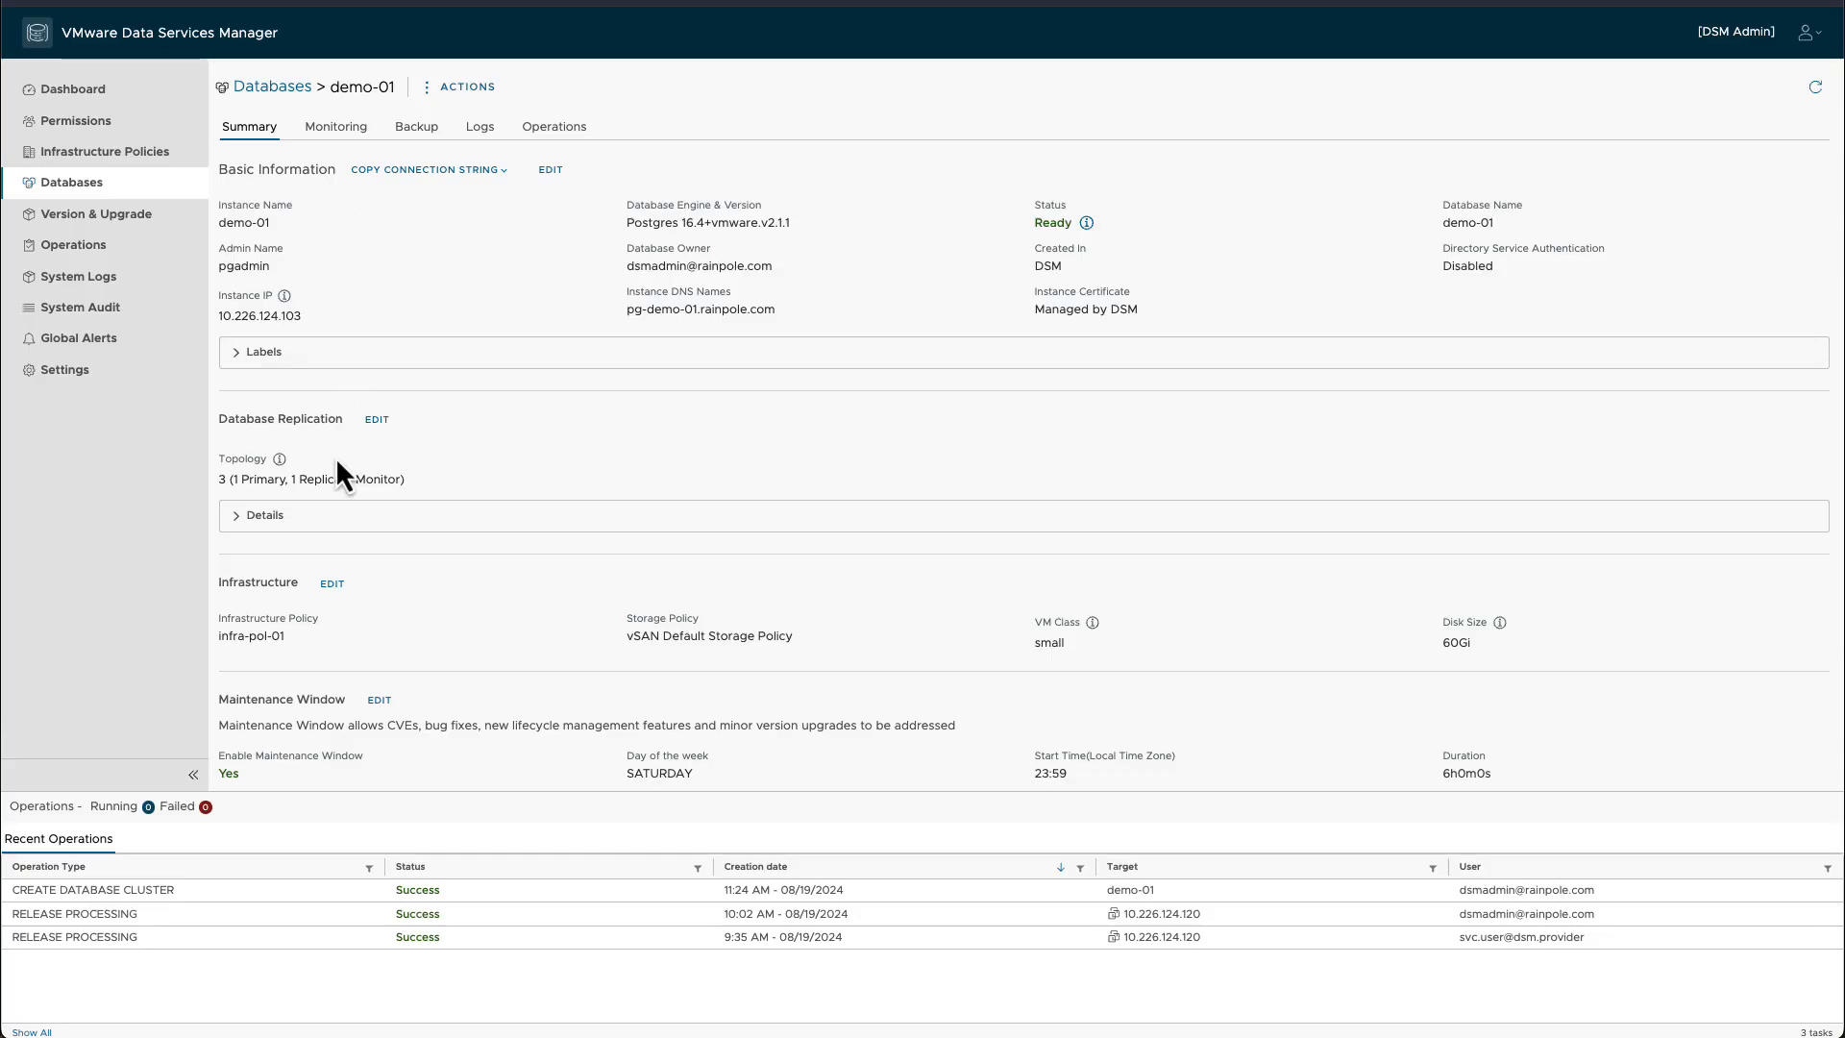
pyautogui.click(274, 519)
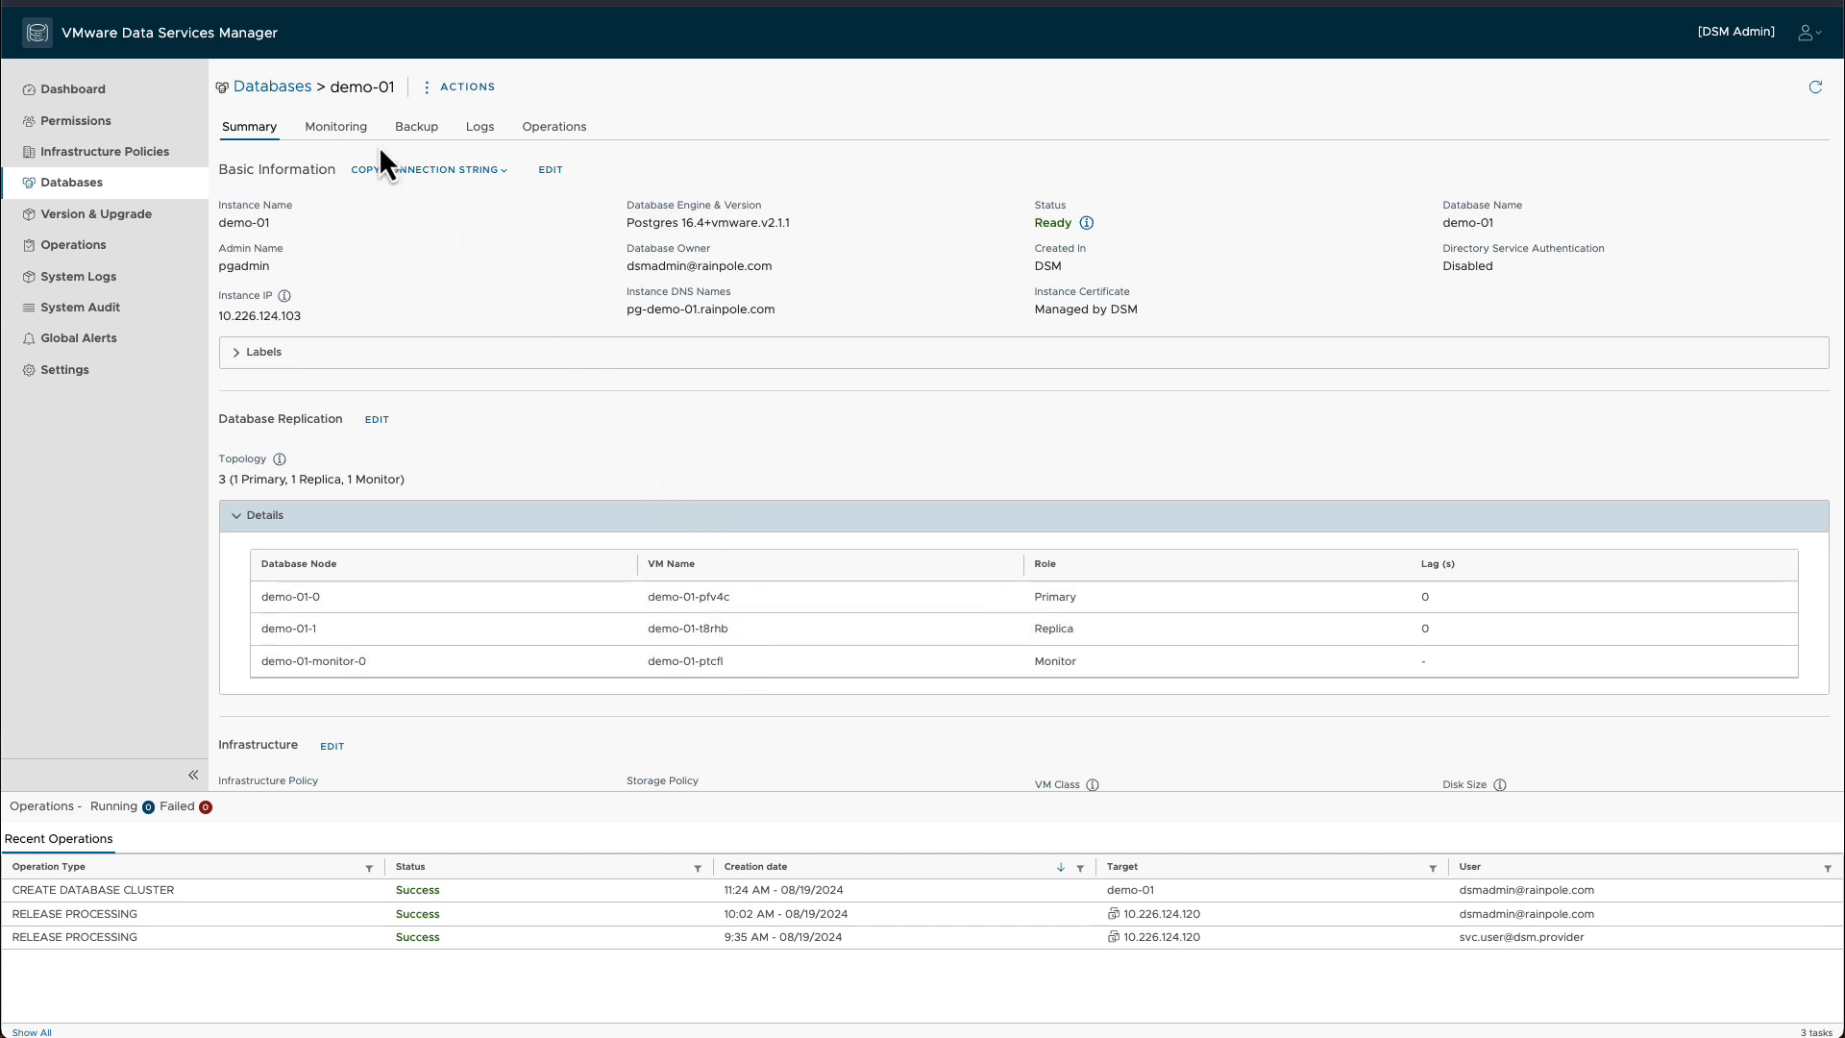
# Examine the backup configuration and the logs of demo-01, and return to its summary.
pyautogui.click(416, 128)
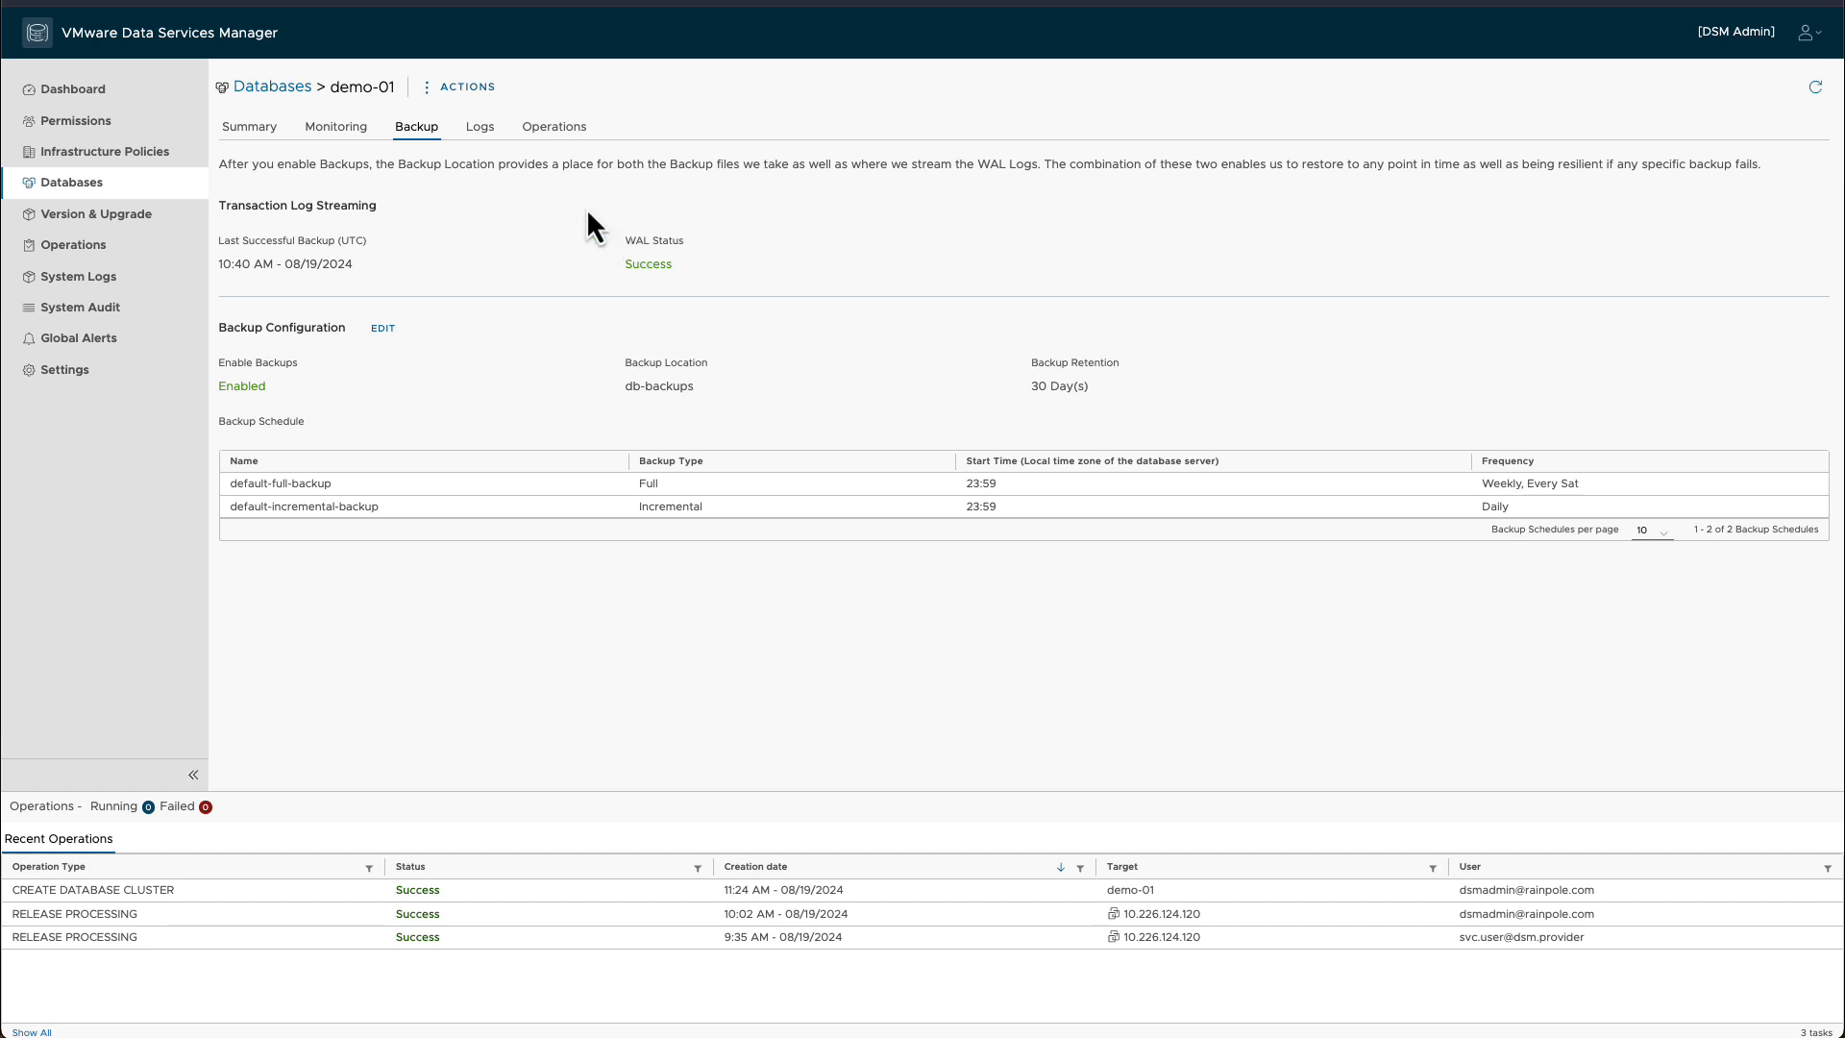
pyautogui.click(480, 131)
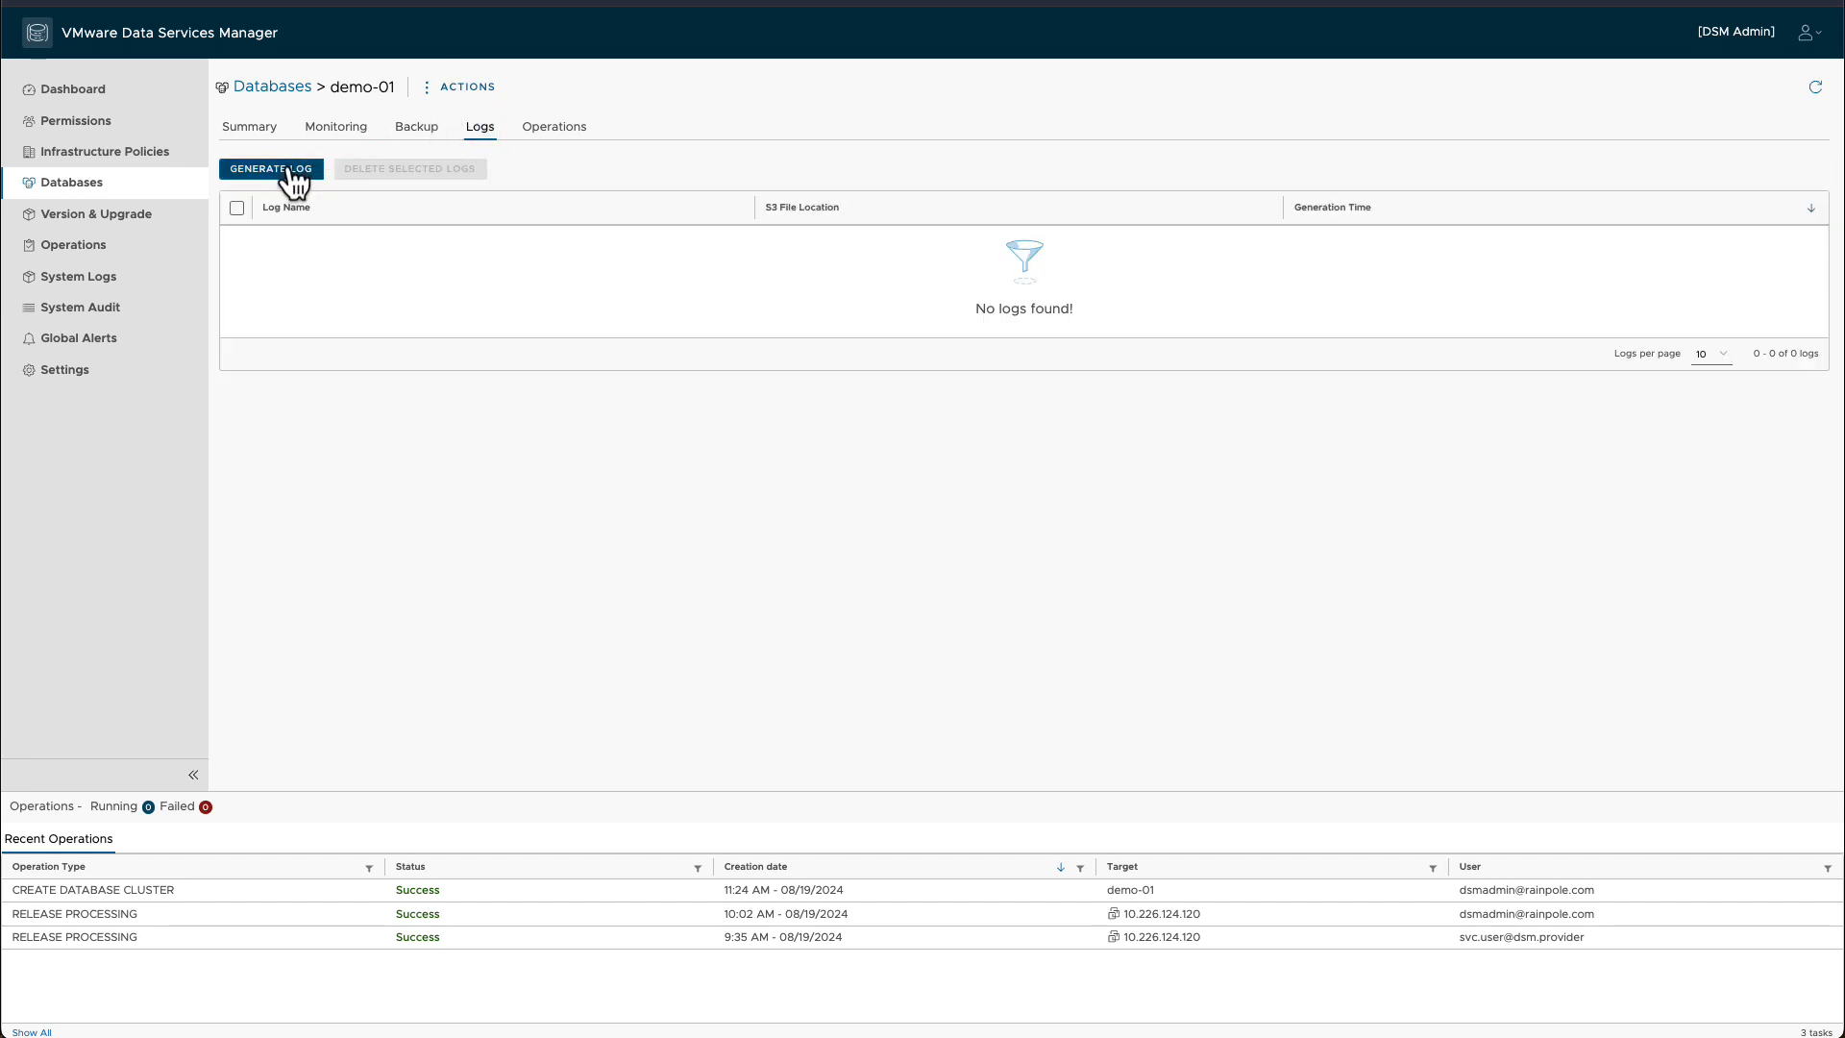
pyautogui.click(255, 127)
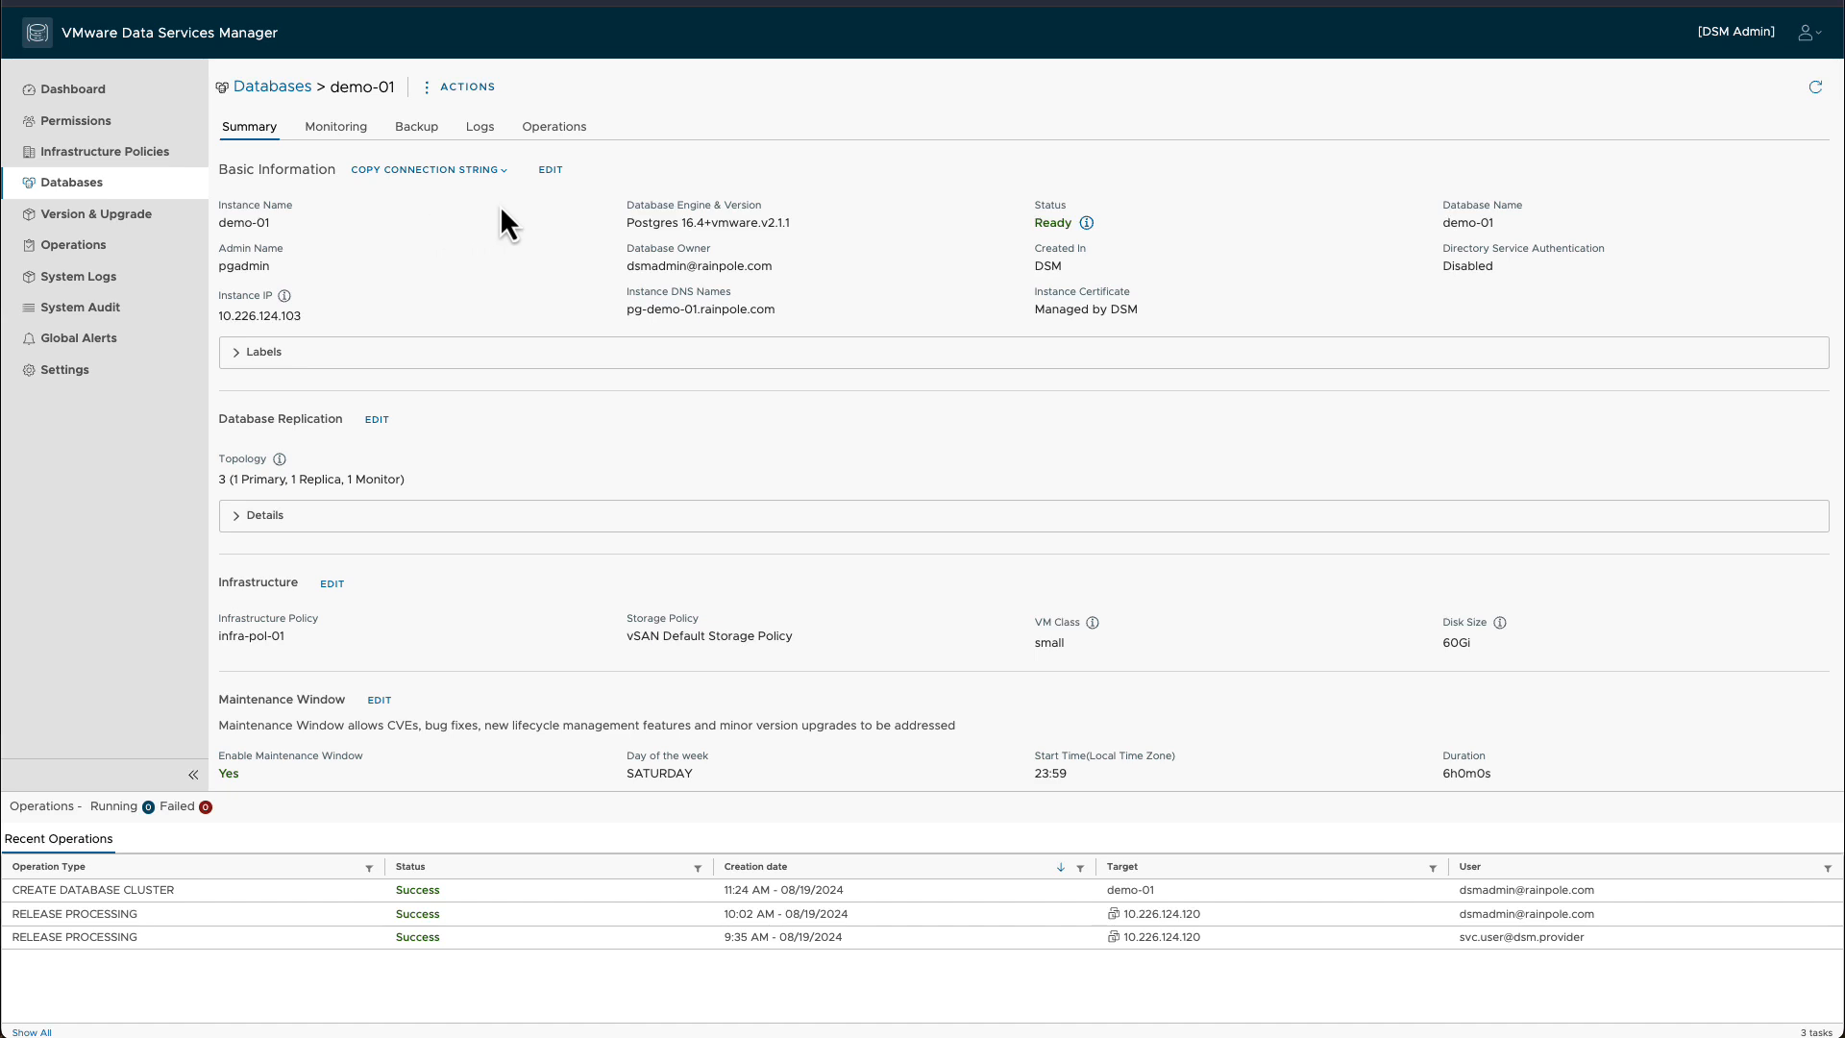
# Leave demo-01, check the overall dashboard and return to the database list.
pyautogui.click(273, 88)
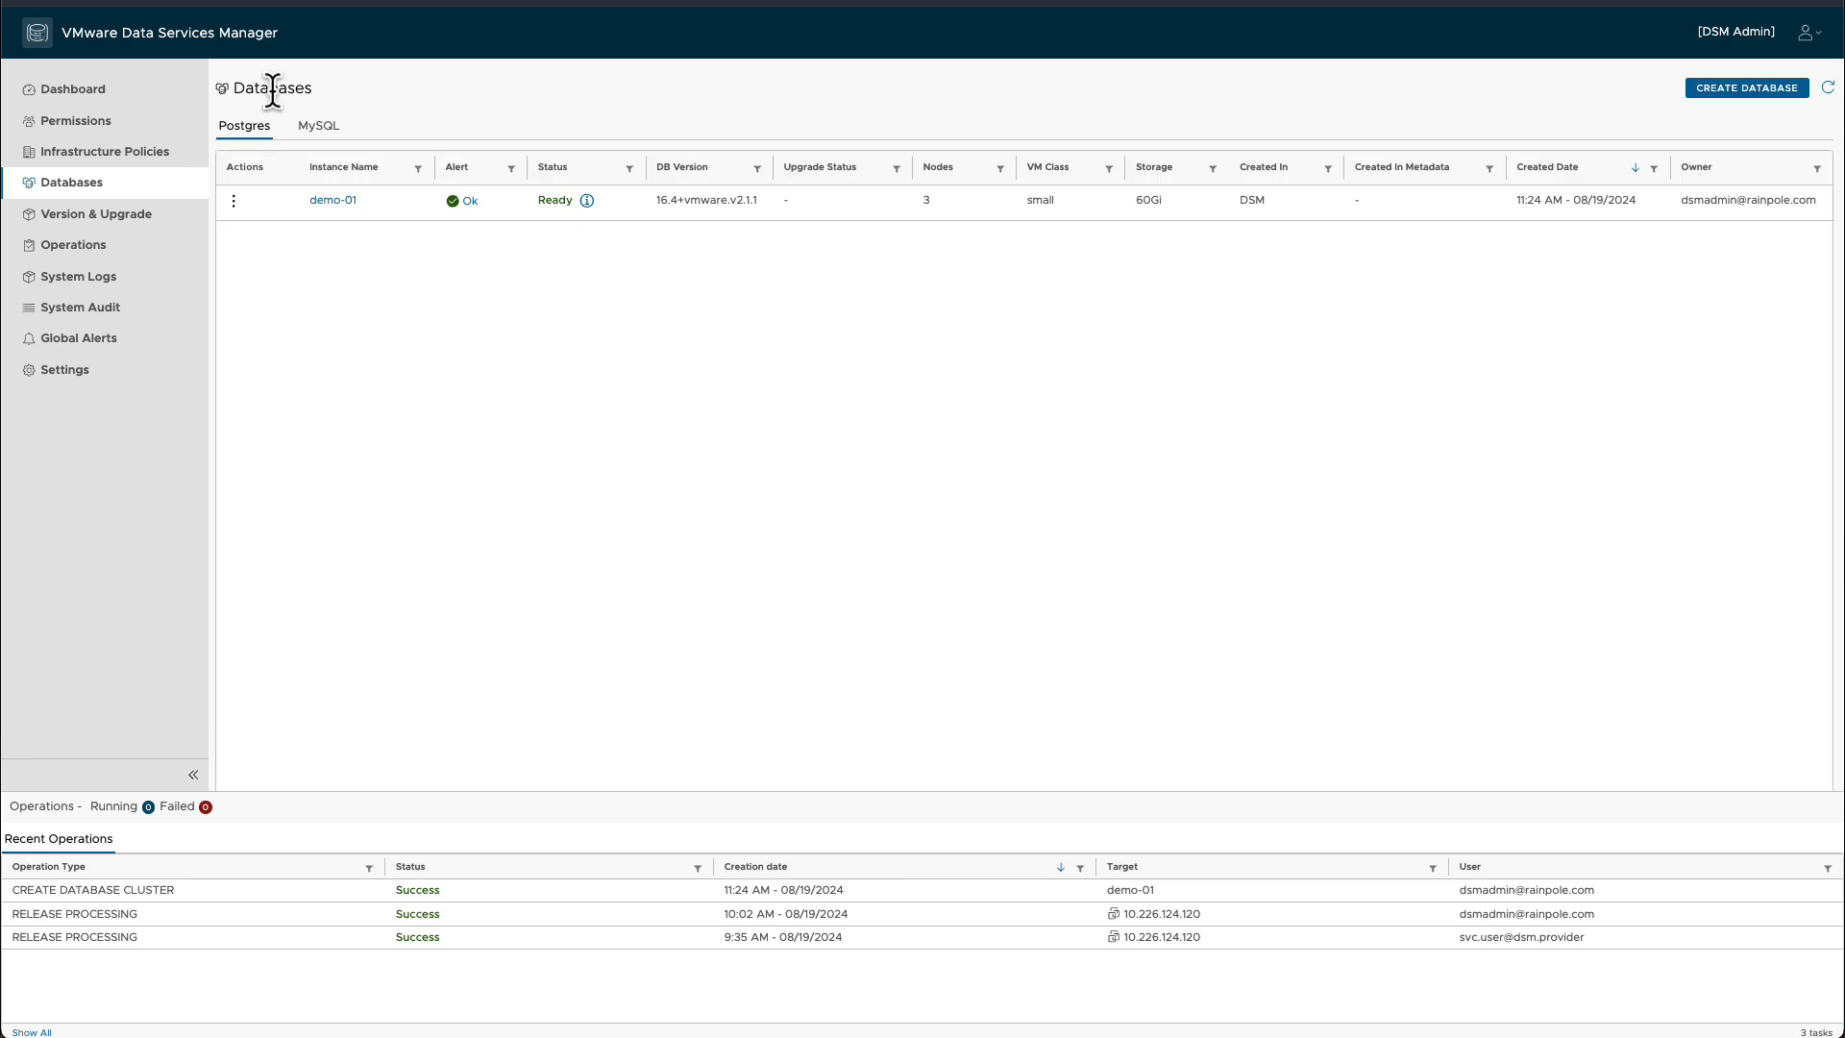
pyautogui.click(136, 96)
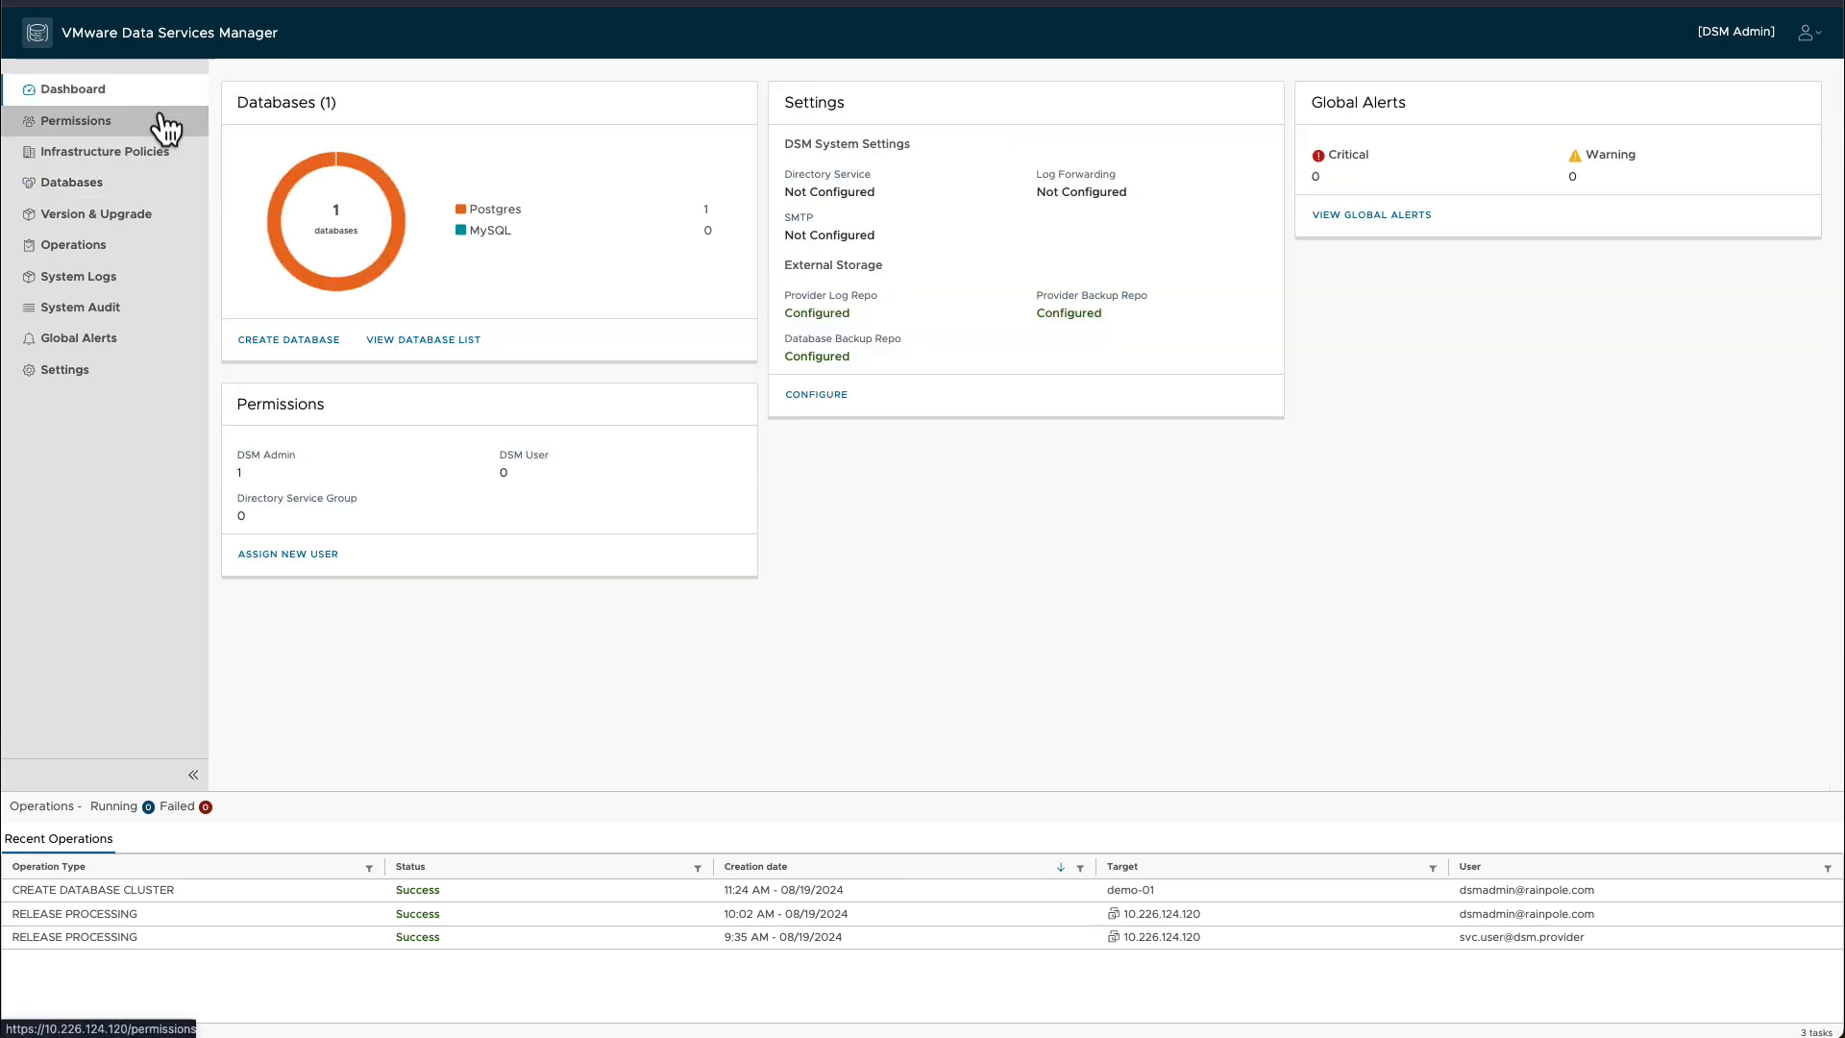
pyautogui.click(165, 185)
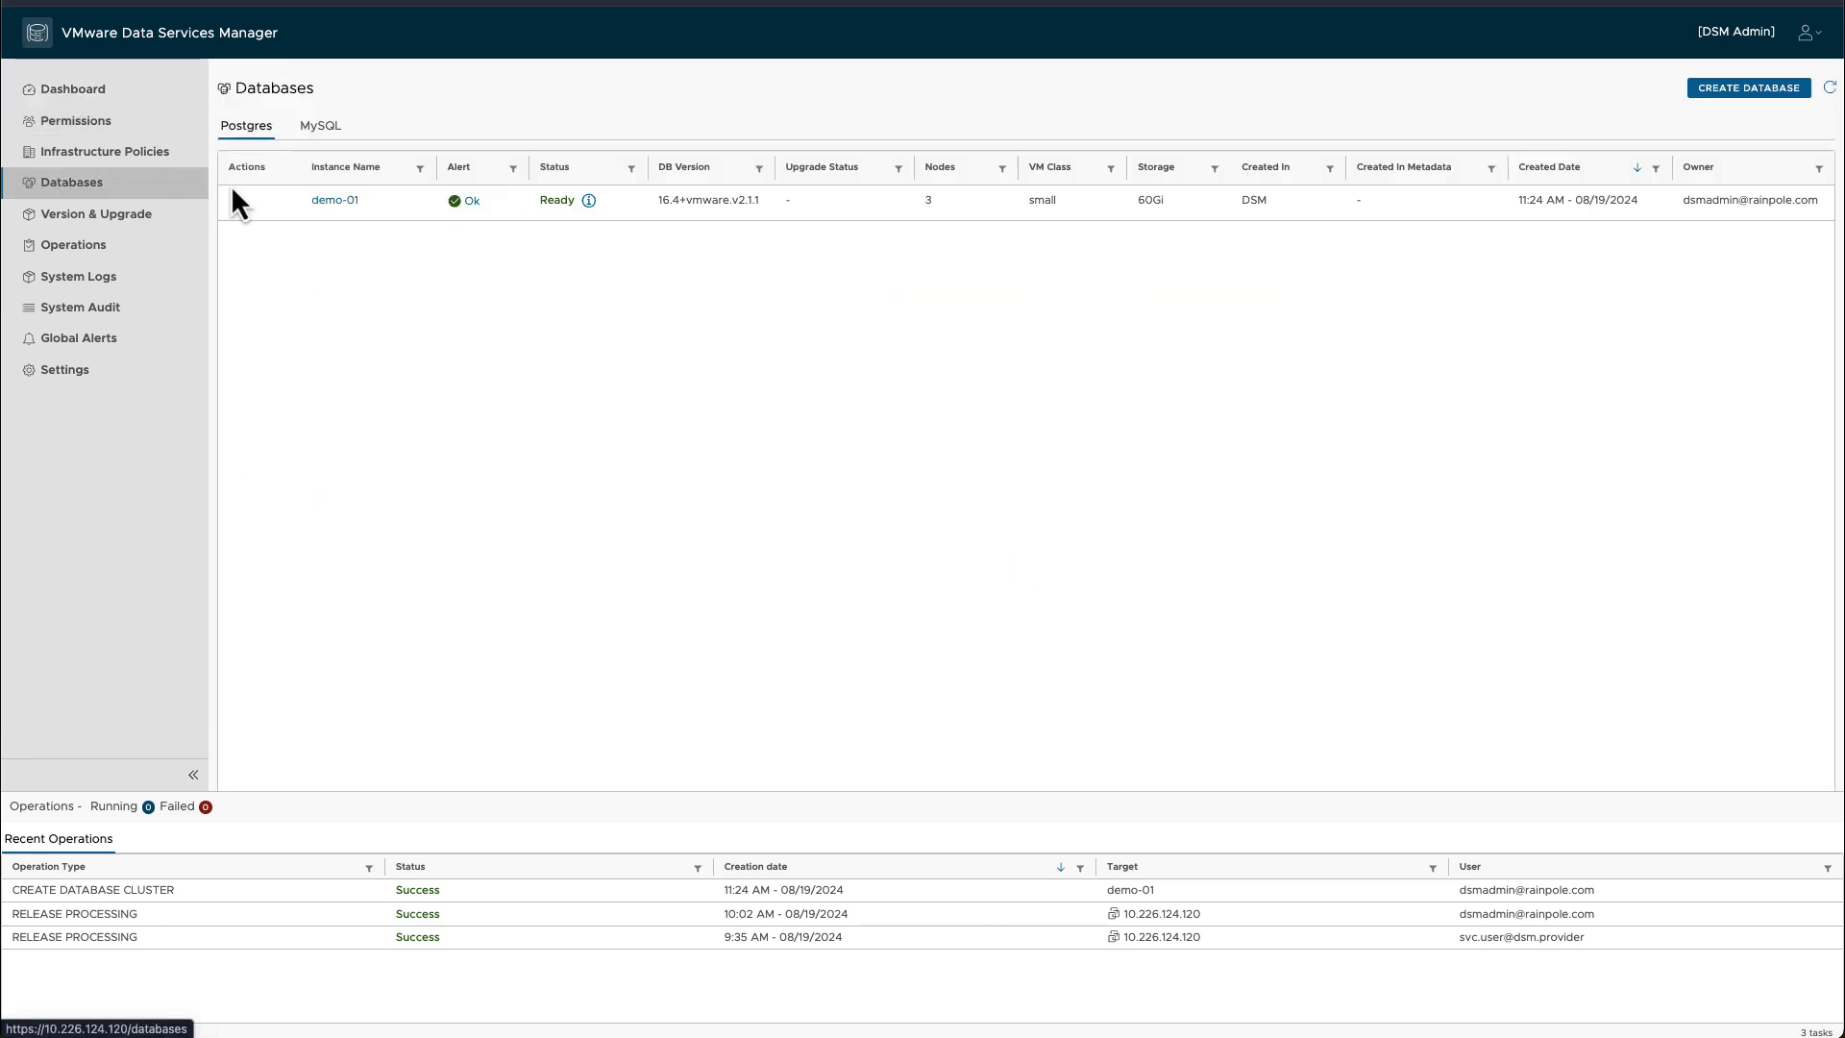
# Start a new MySQL database with version 8.0.34+vmware.v2.1.1 and group name demo-02.
pyautogui.click(1709, 100)
pyautogui.click(898, 230)
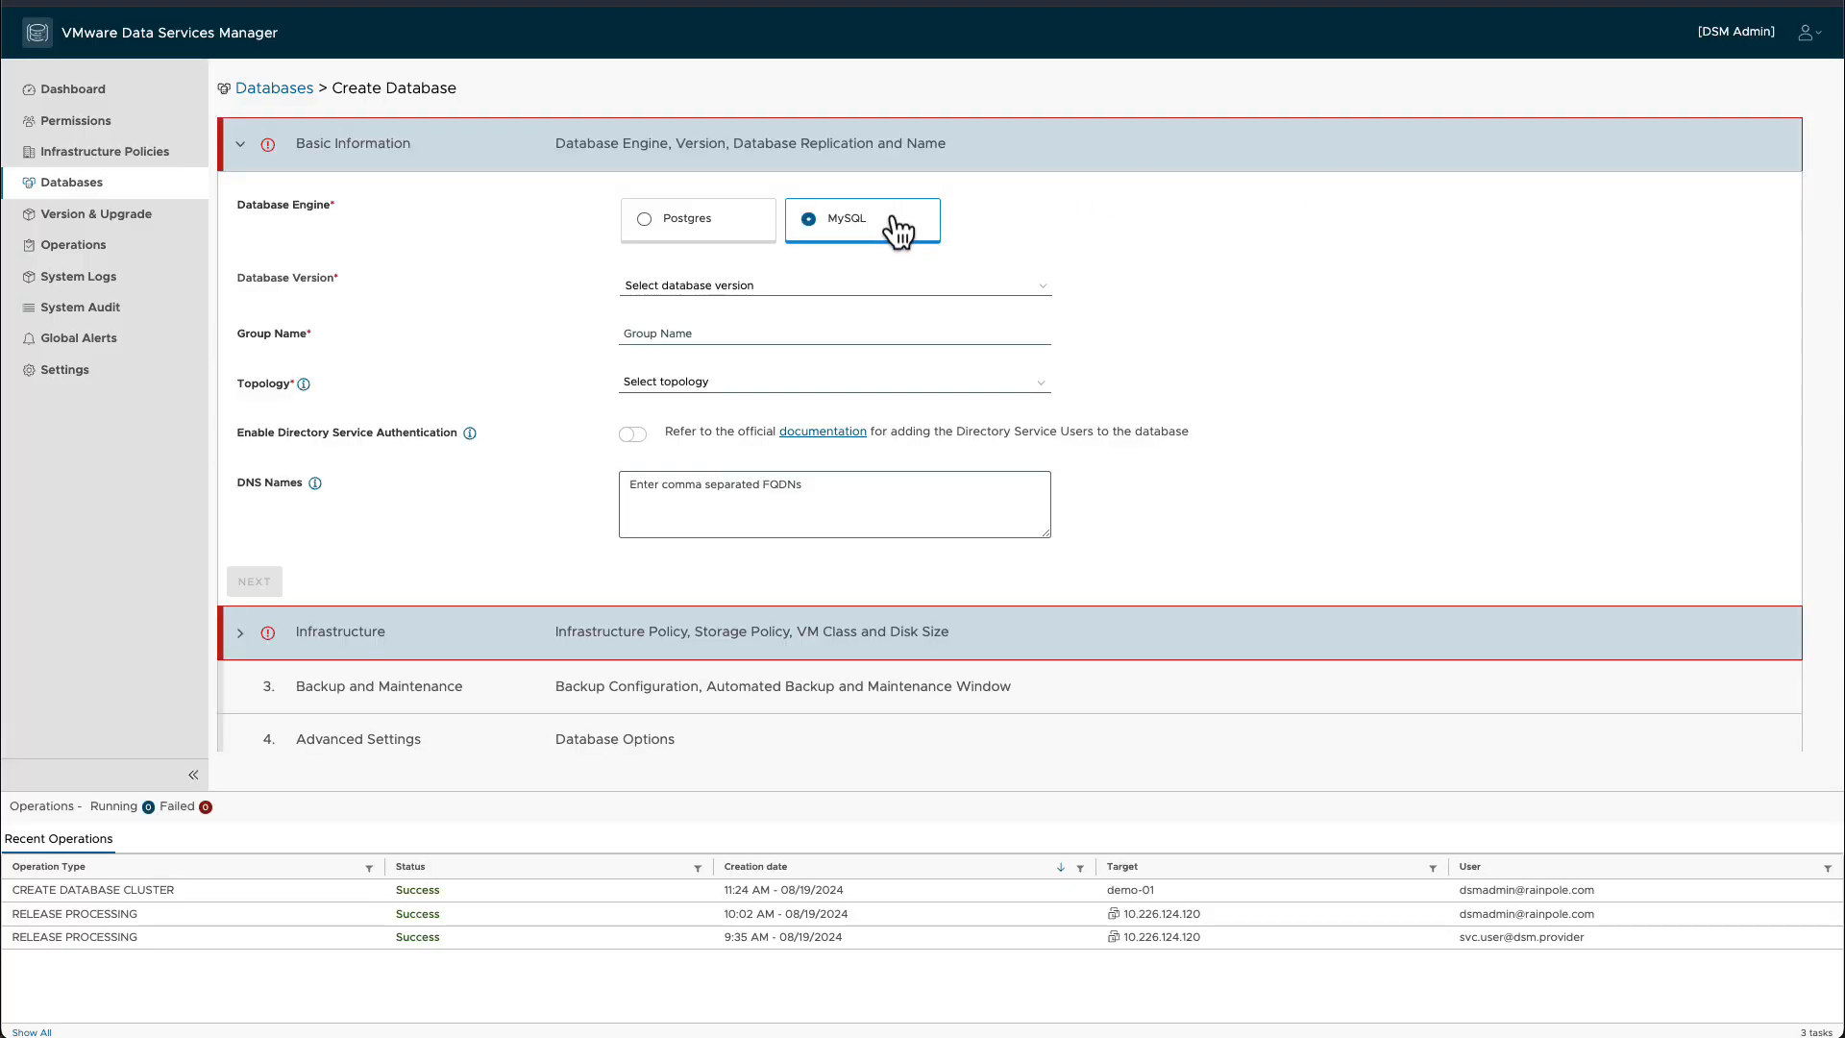
pyautogui.click(855, 287)
pyautogui.click(846, 310)
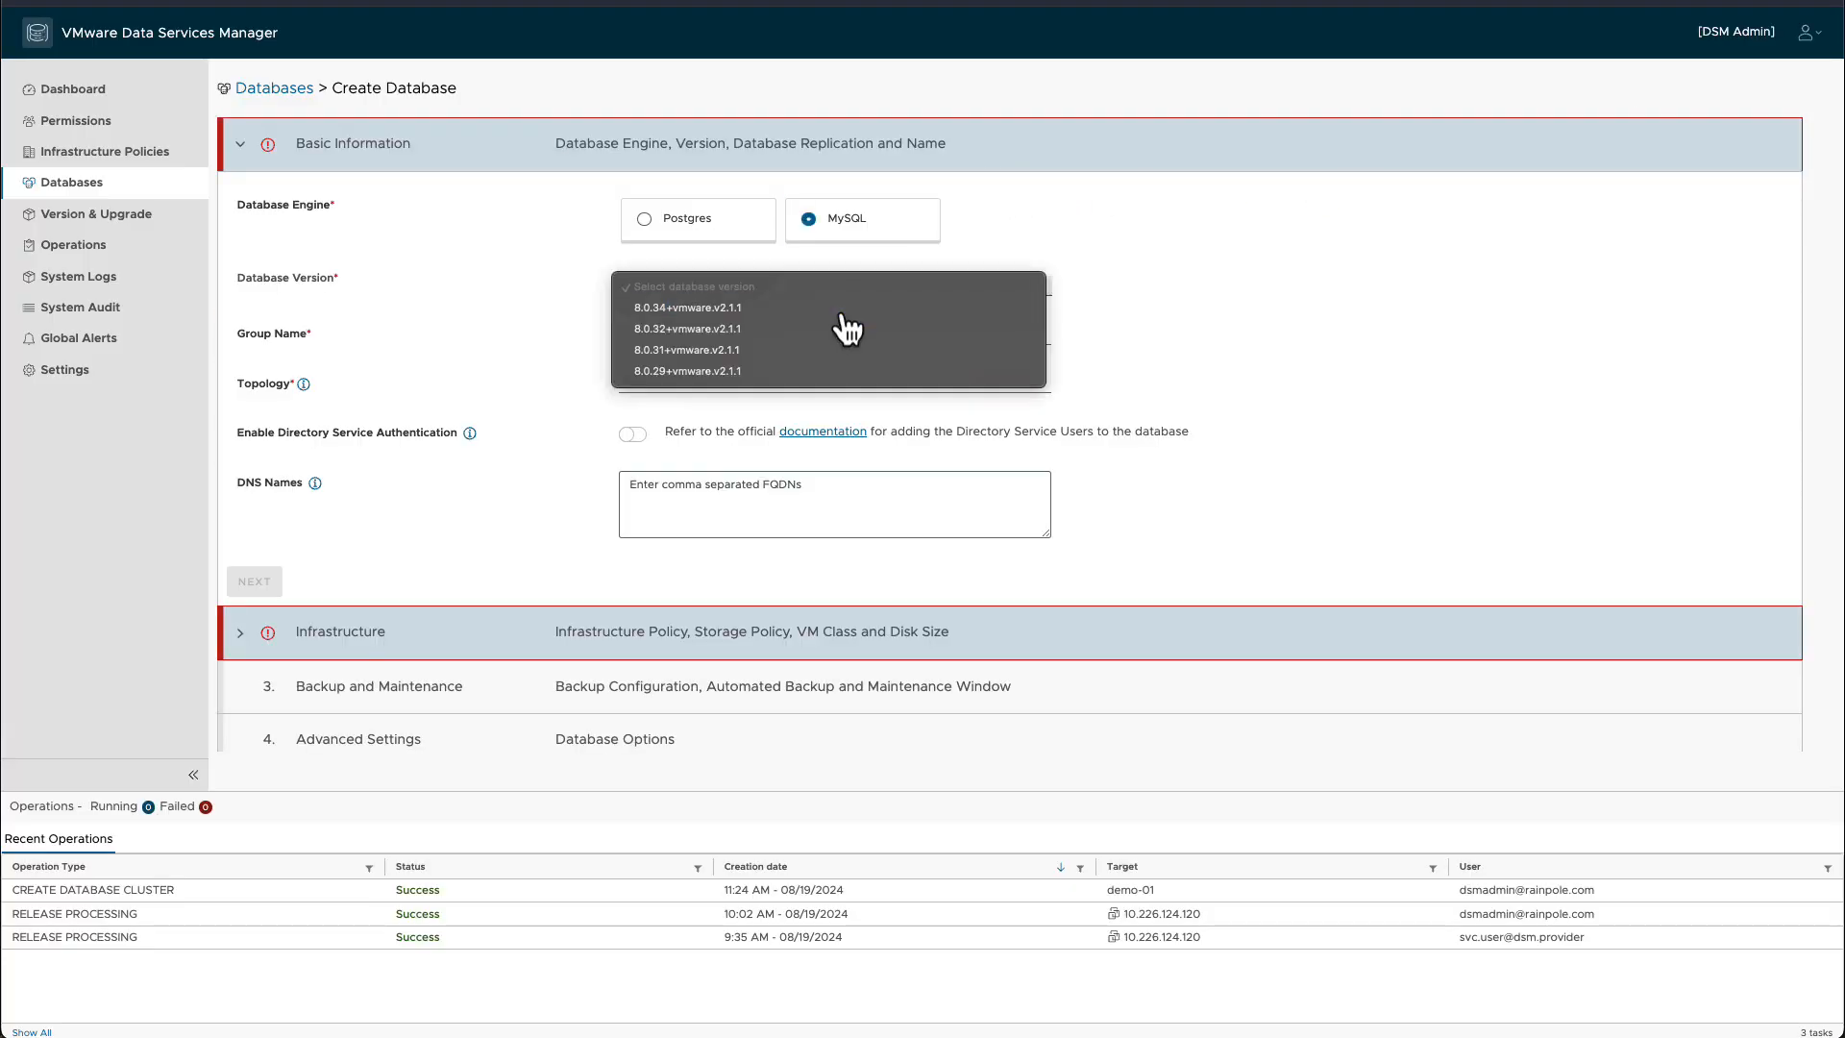
pyautogui.click(823, 337)
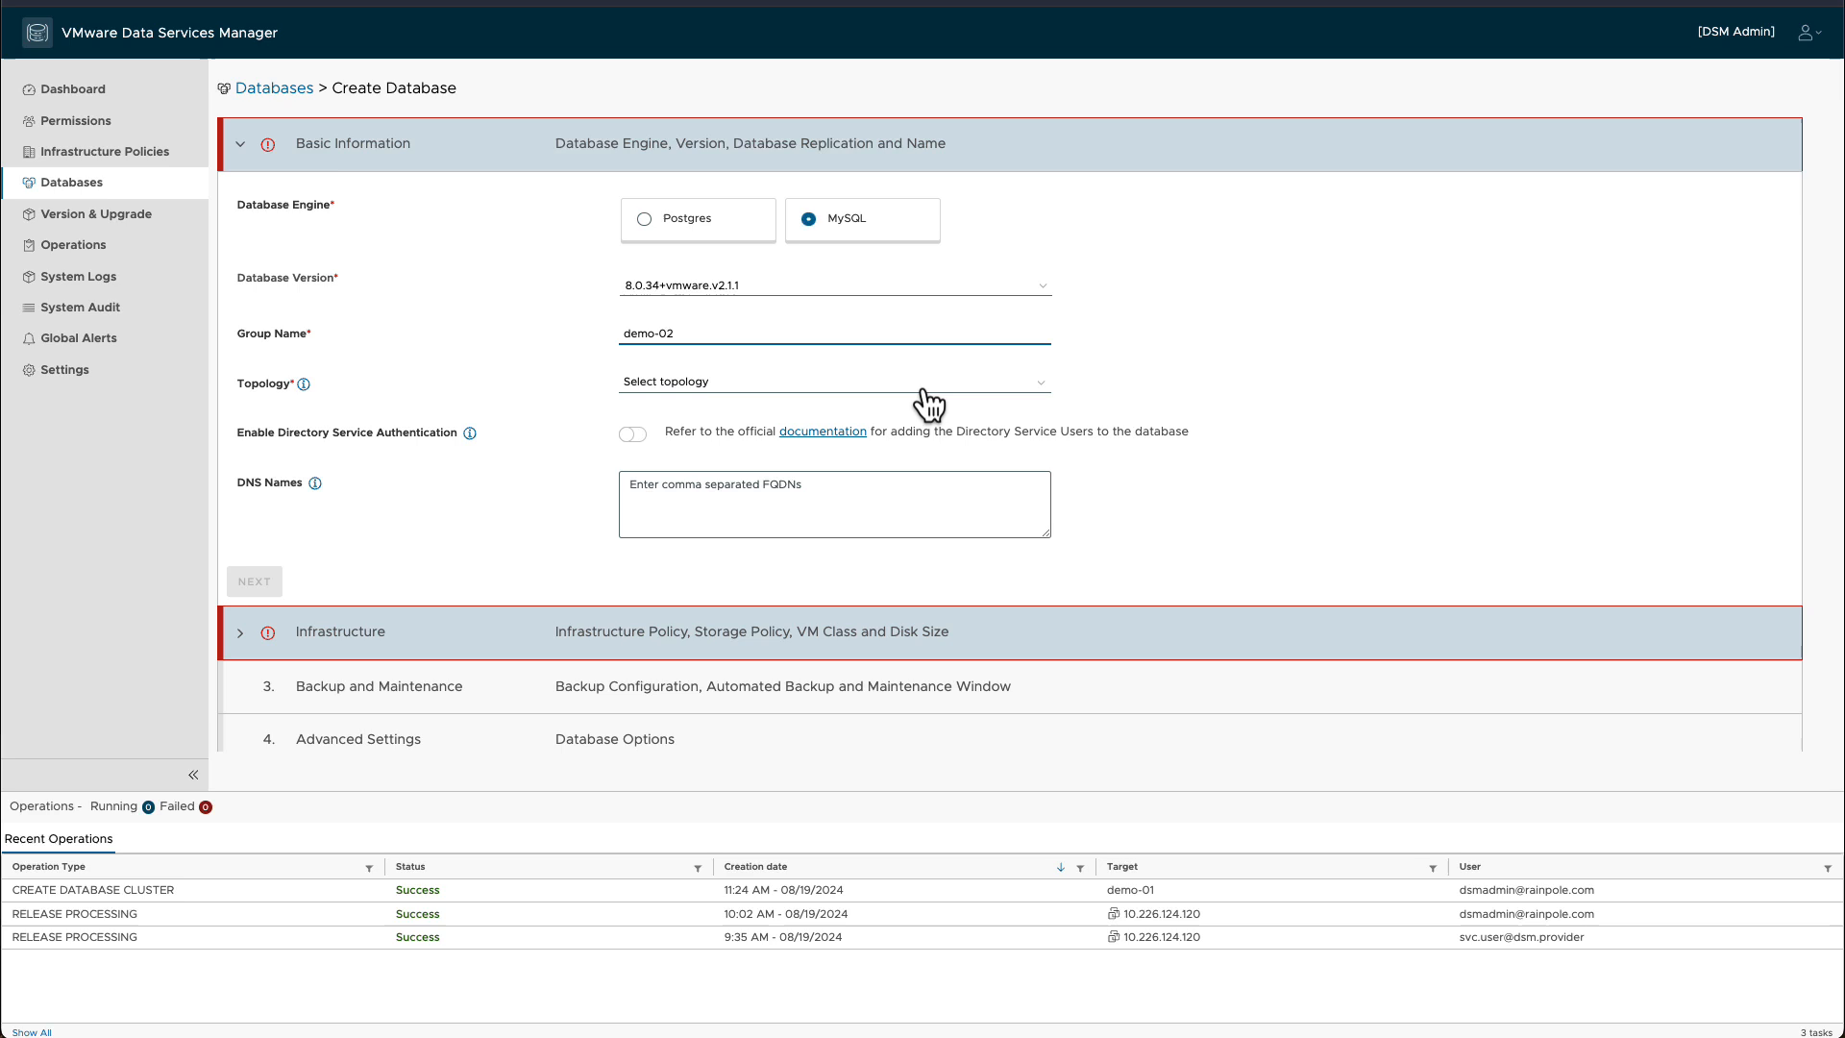
# Set the topology to 3 (1 Primary, 2 Replicas) and the DNS name to demo-02.rainpole.com, and confirm the basic information.
pyautogui.click(1046, 390)
pyautogui.click(806, 428)
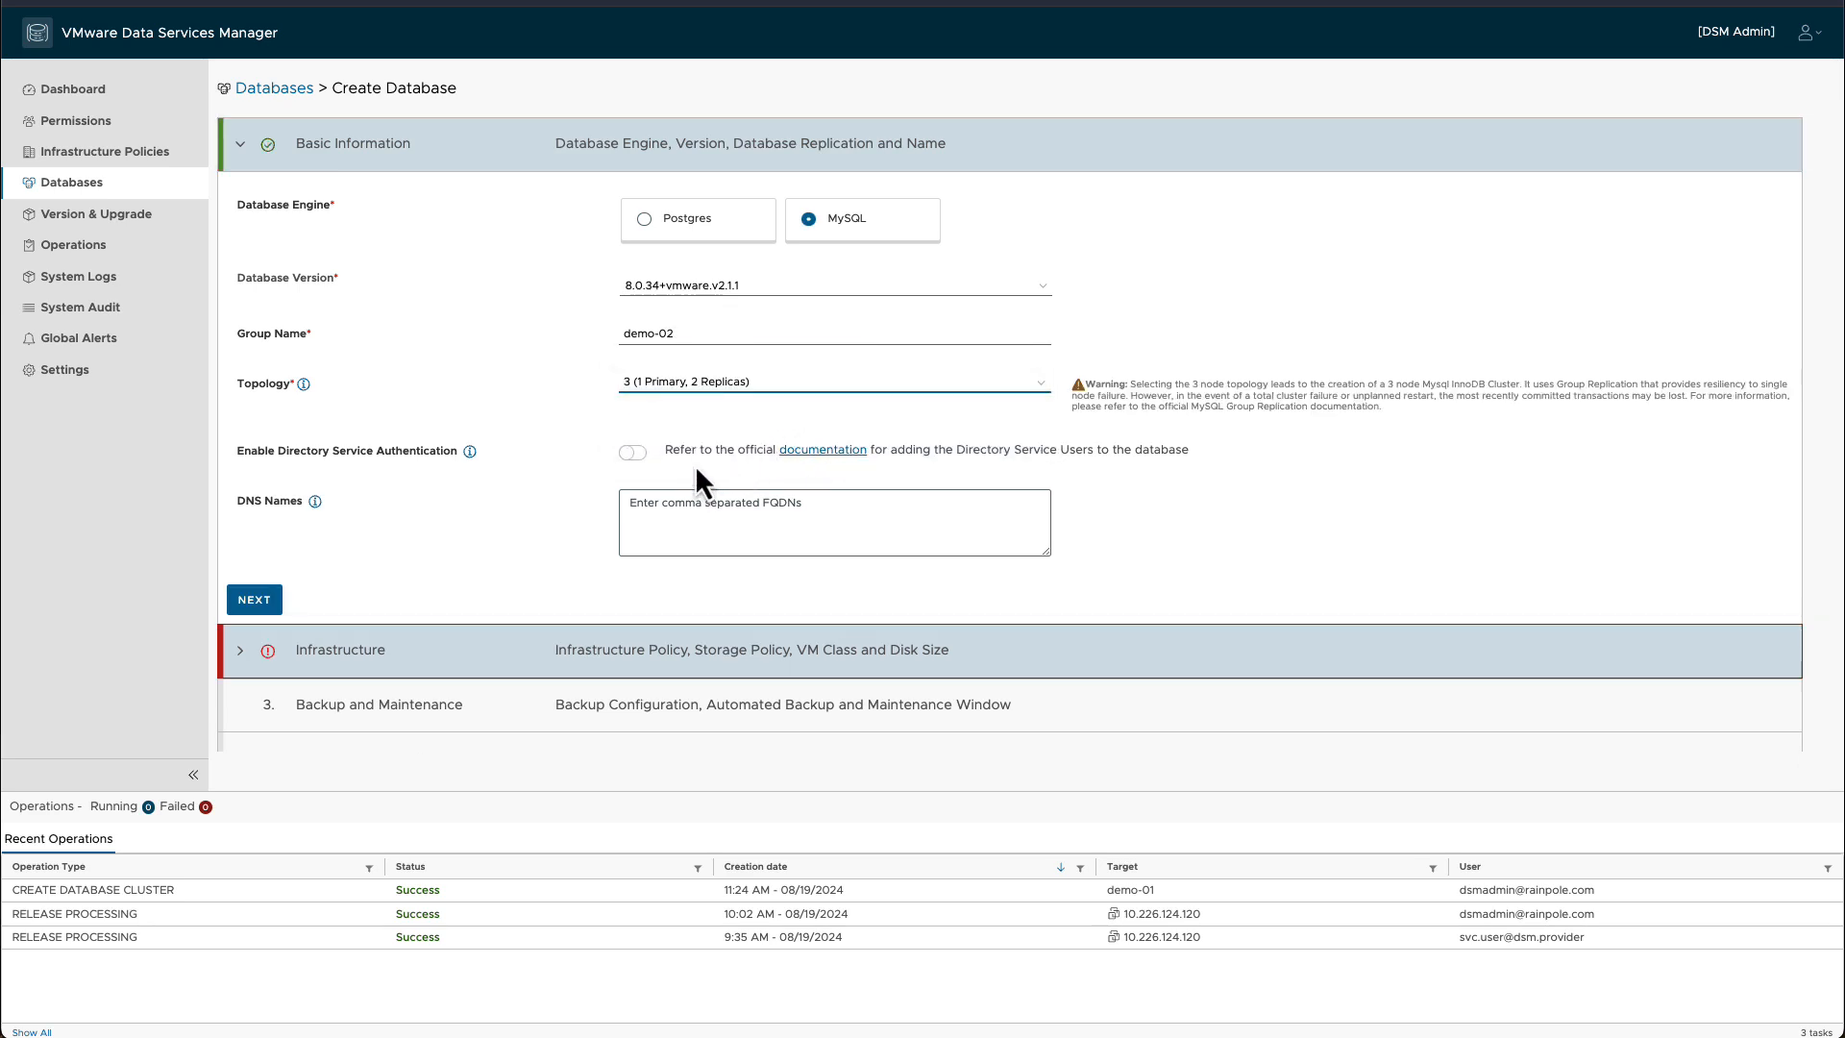
pyautogui.click(645, 506)
pyautogui.write('demo-02.rainpole.com')
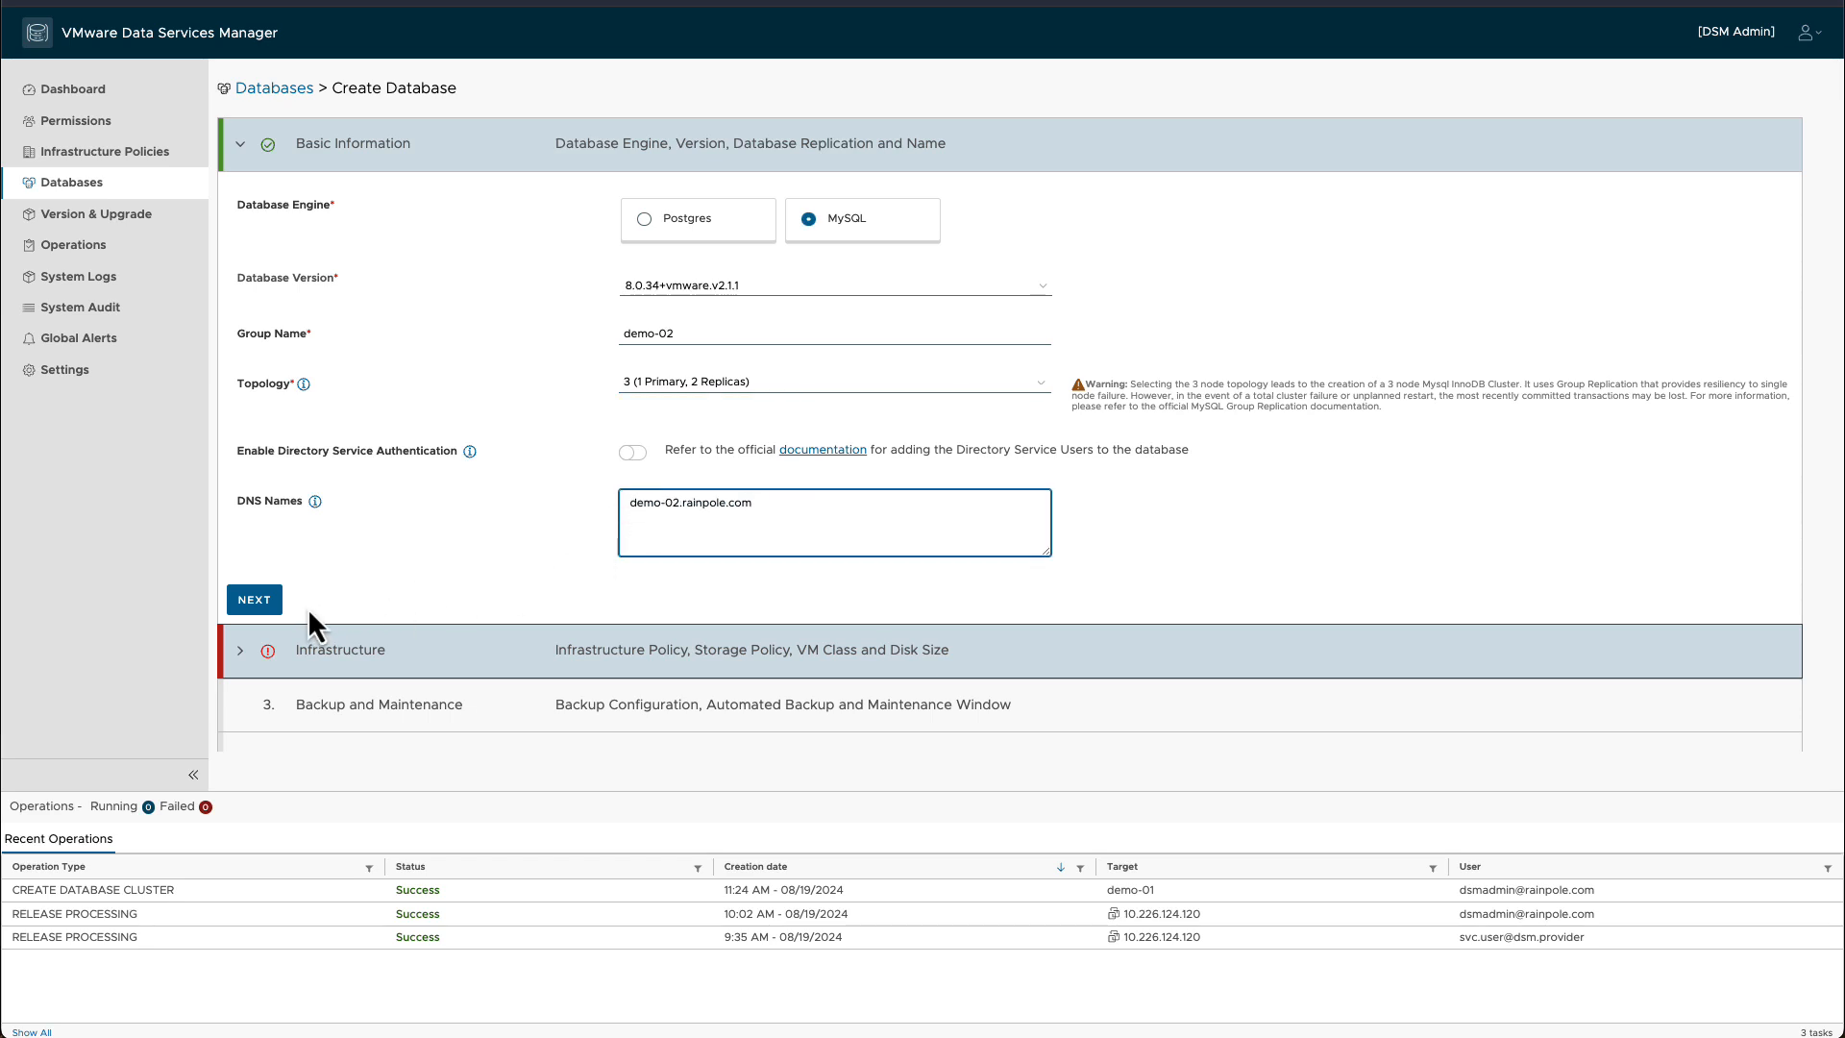
pyautogui.click(256, 601)
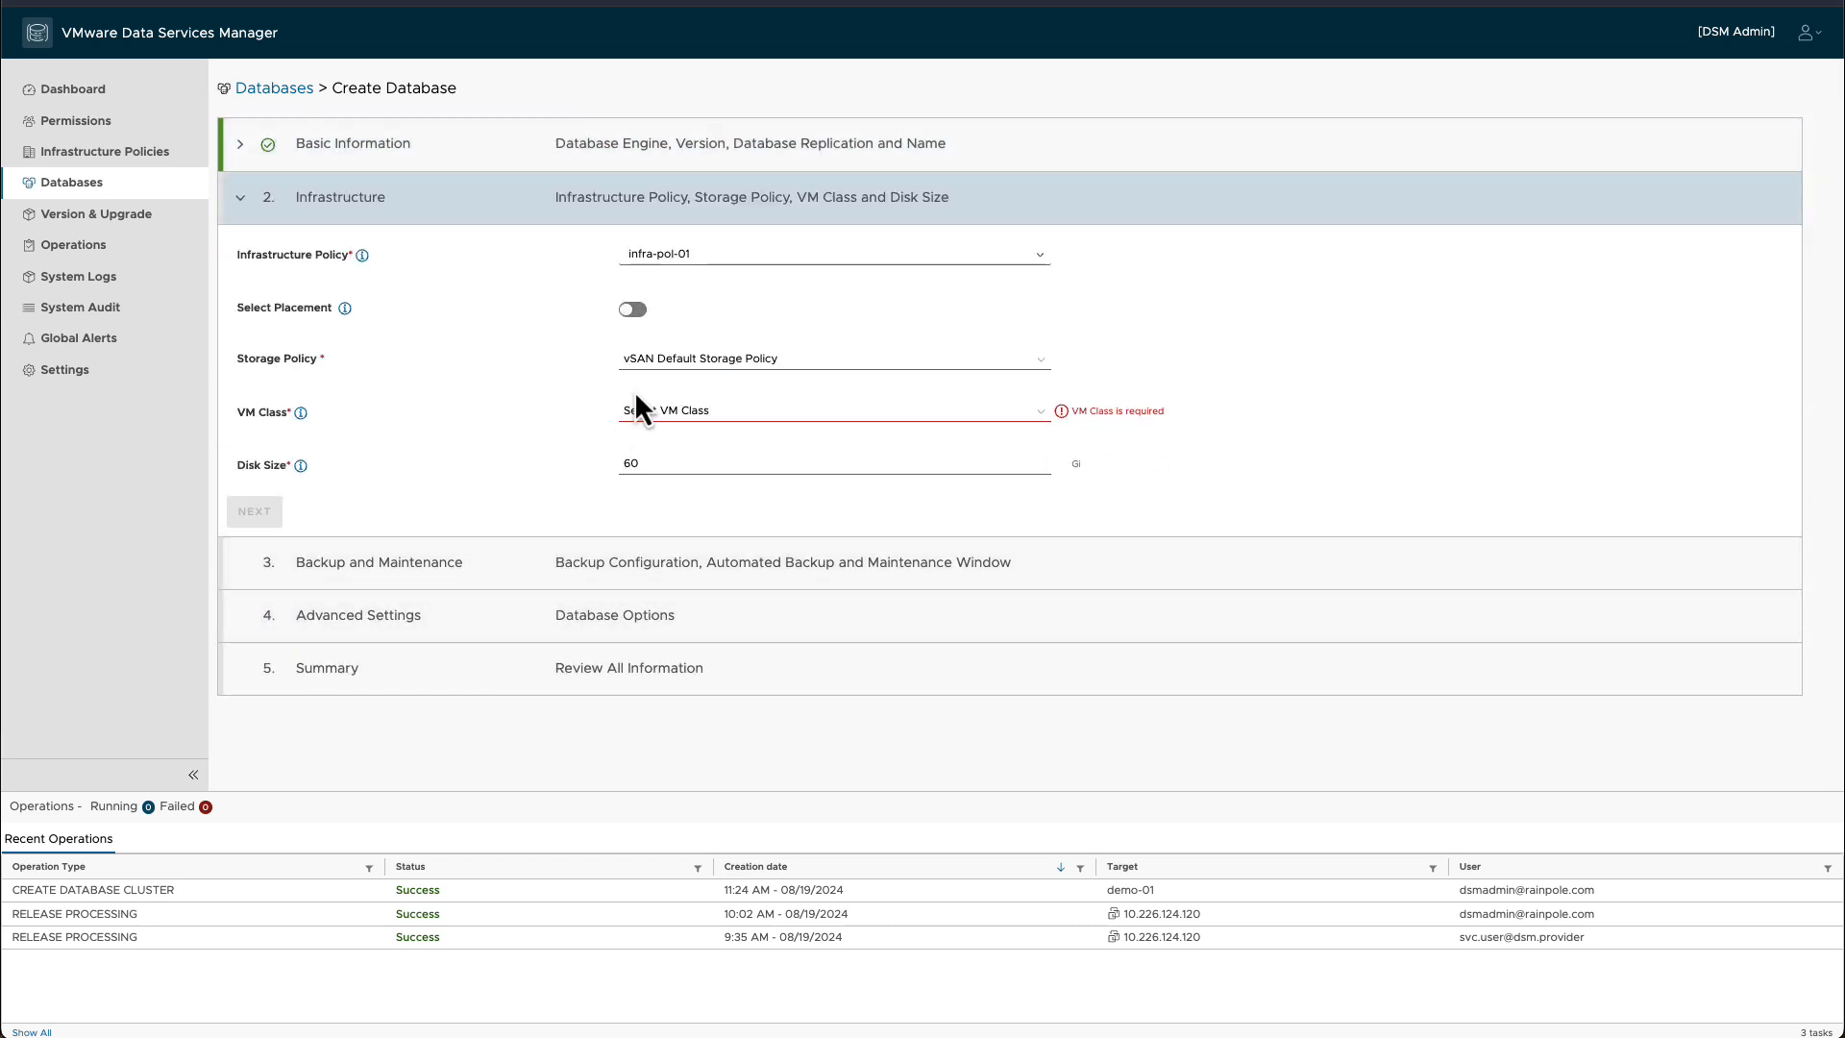
# Keep infra-pol-01, vSAN Default Storage Policy and the 60 Gi disk, choose the medium VM class, and confirm the infrastructure section.
pyautogui.click(692, 255)
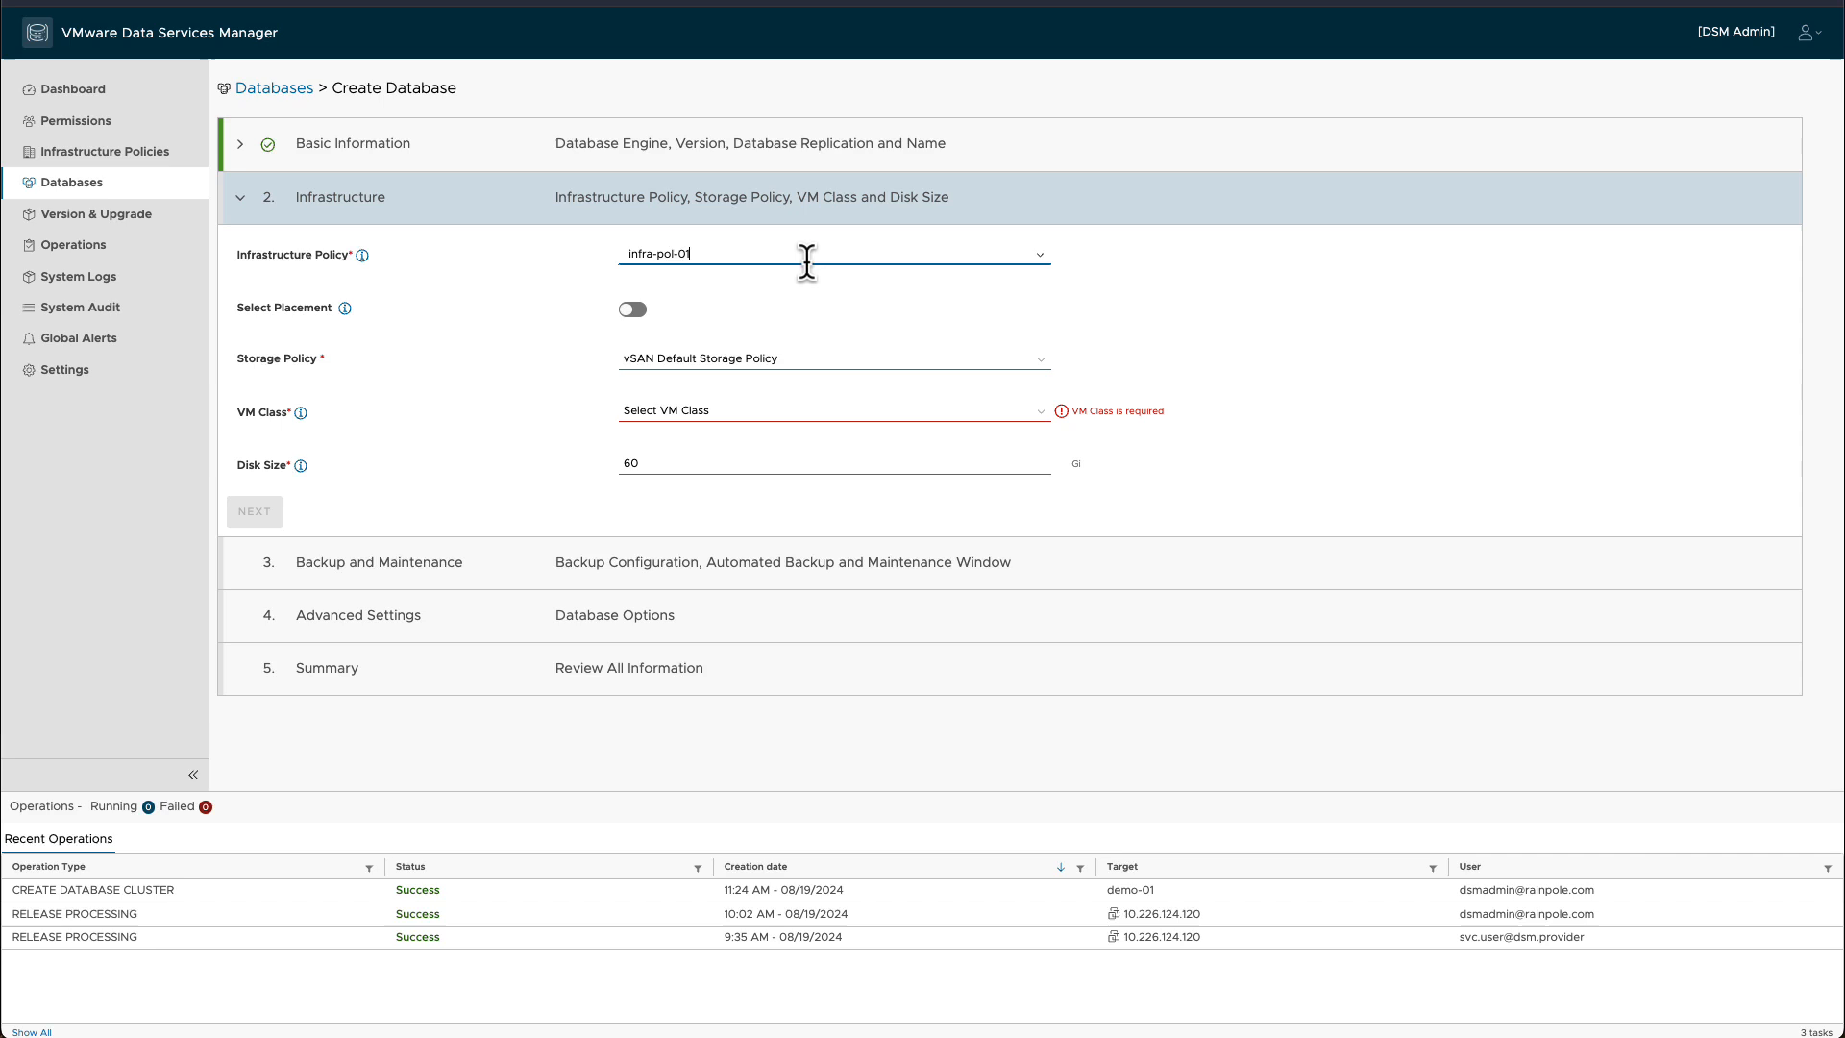
pyautogui.click(1041, 258)
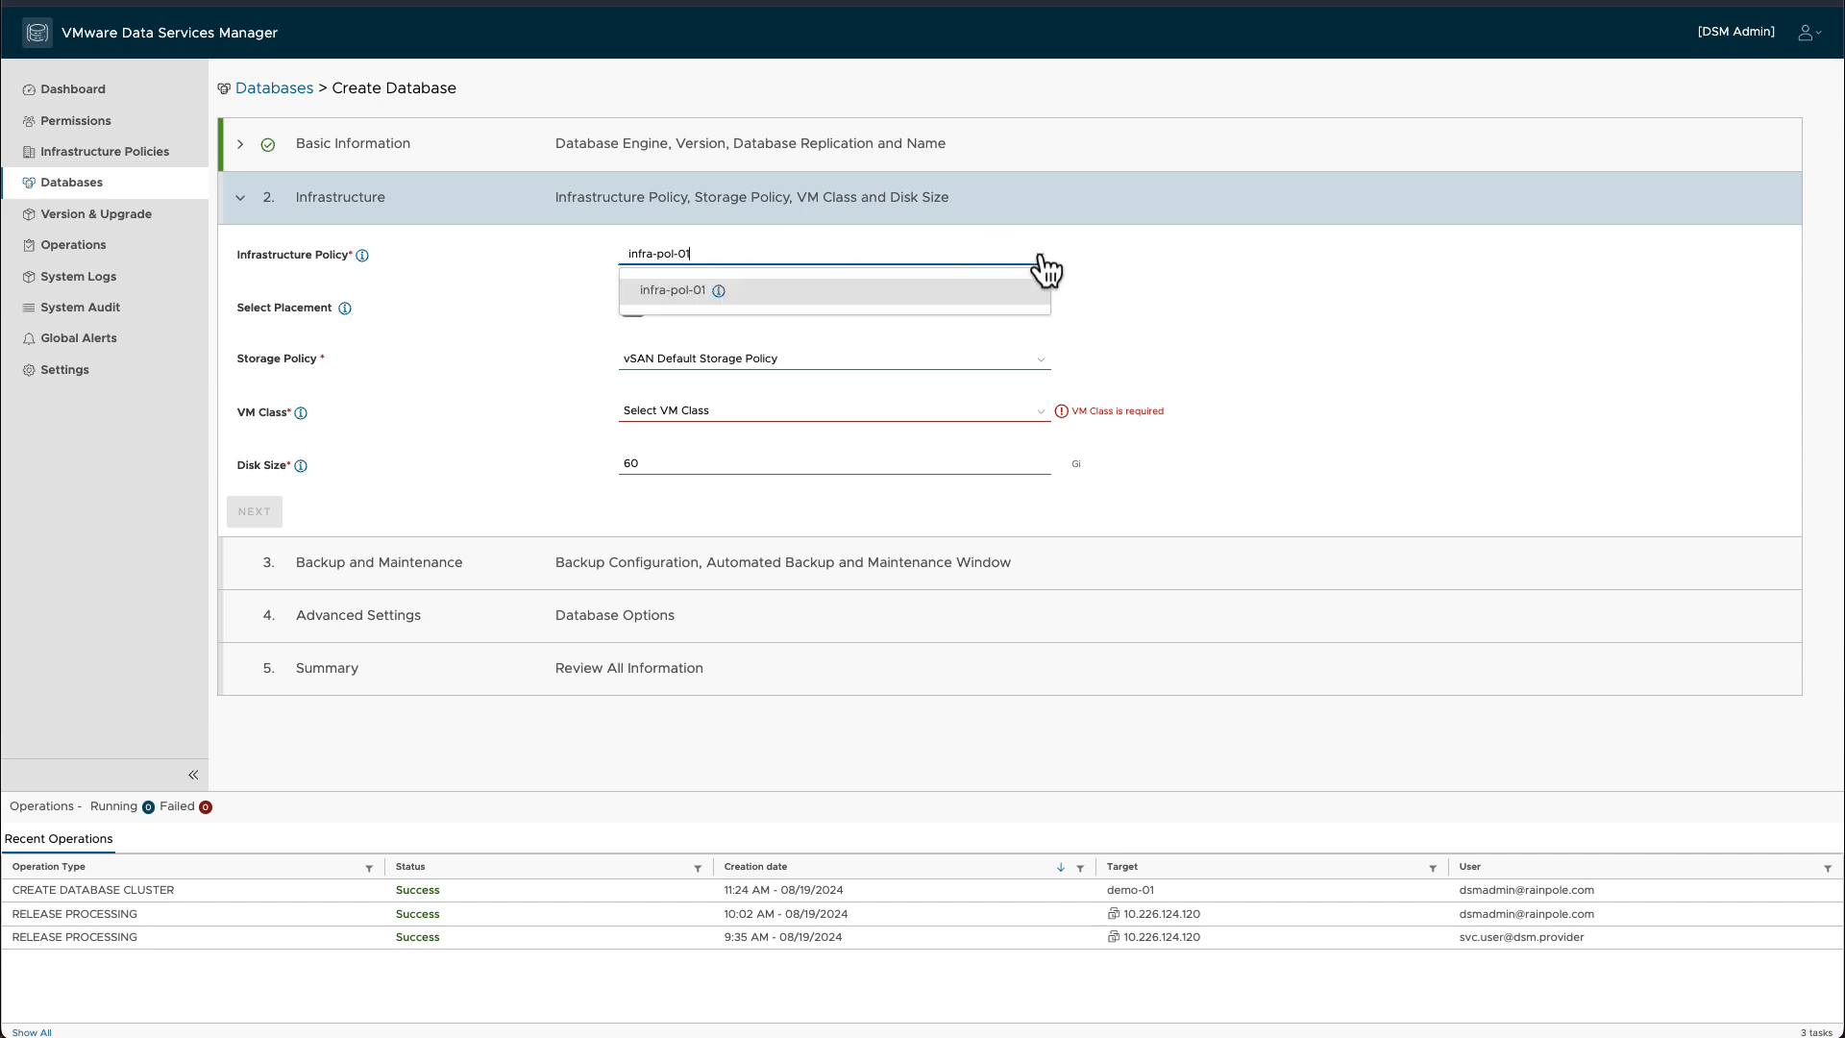
pyautogui.click(1041, 363)
pyautogui.click(1041, 413)
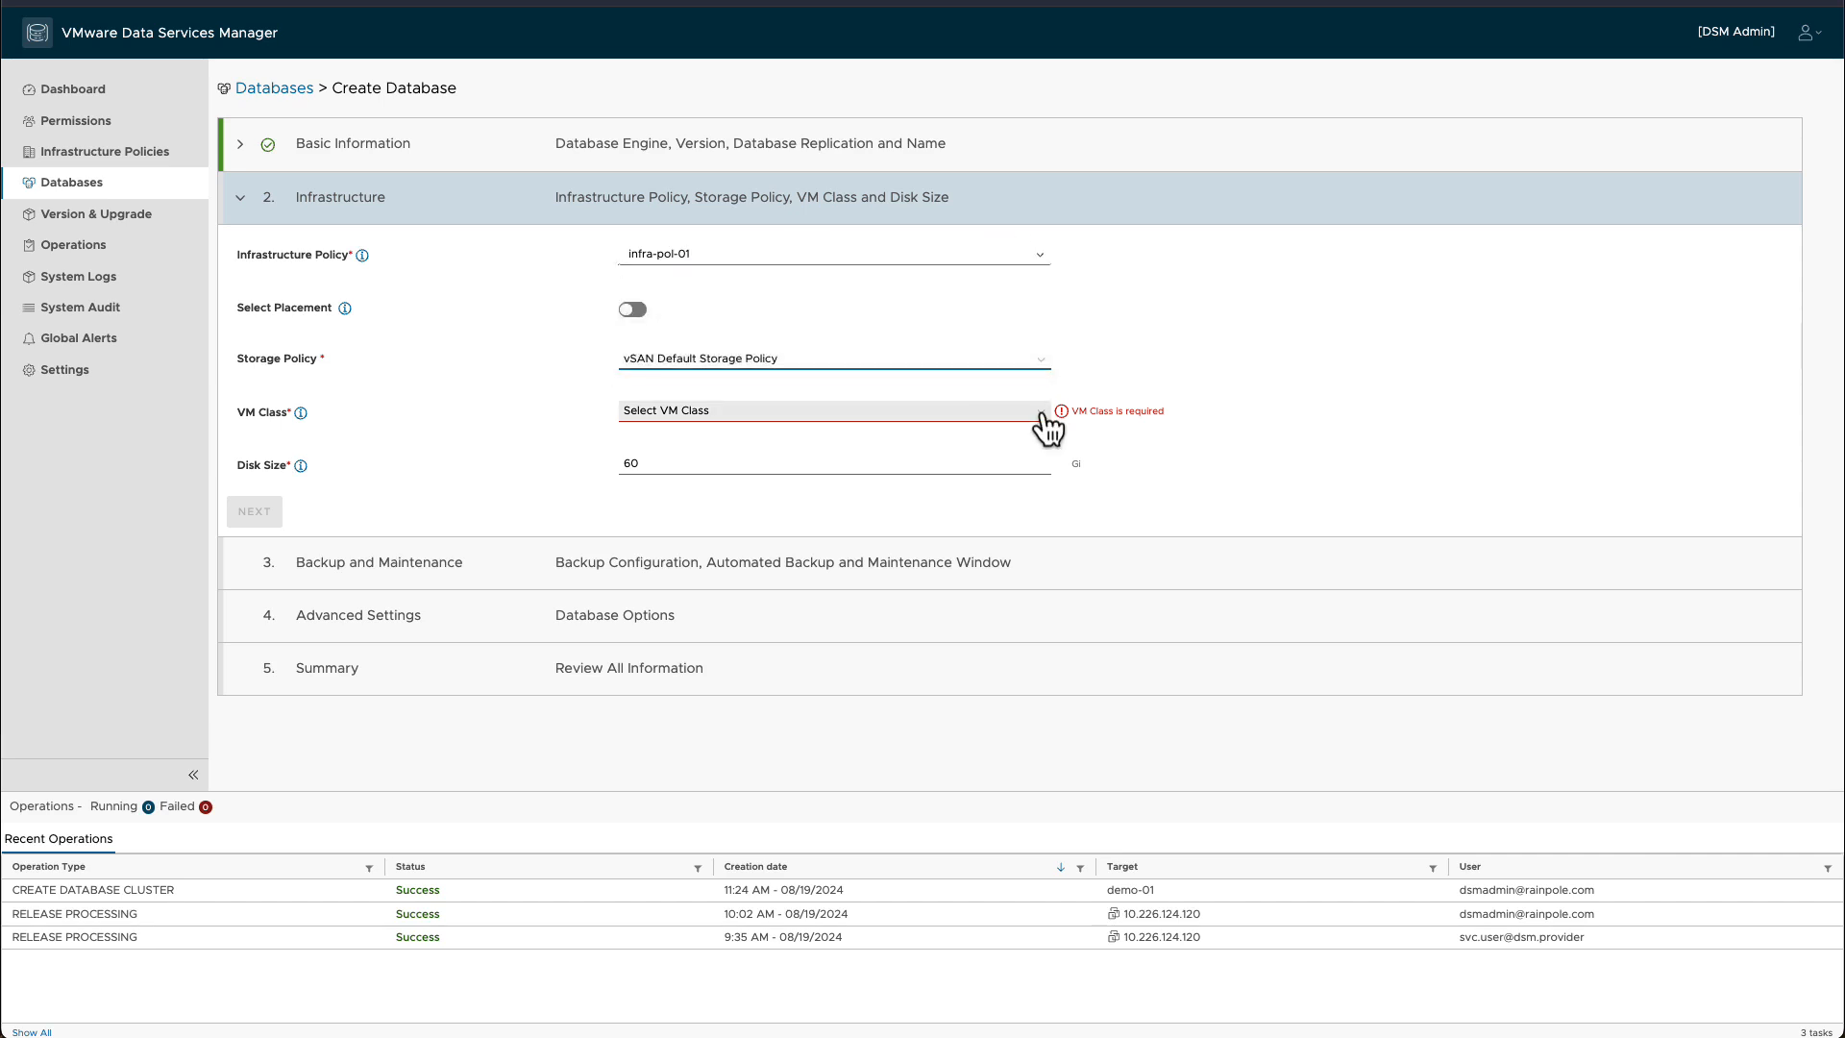
pyautogui.click(1041, 415)
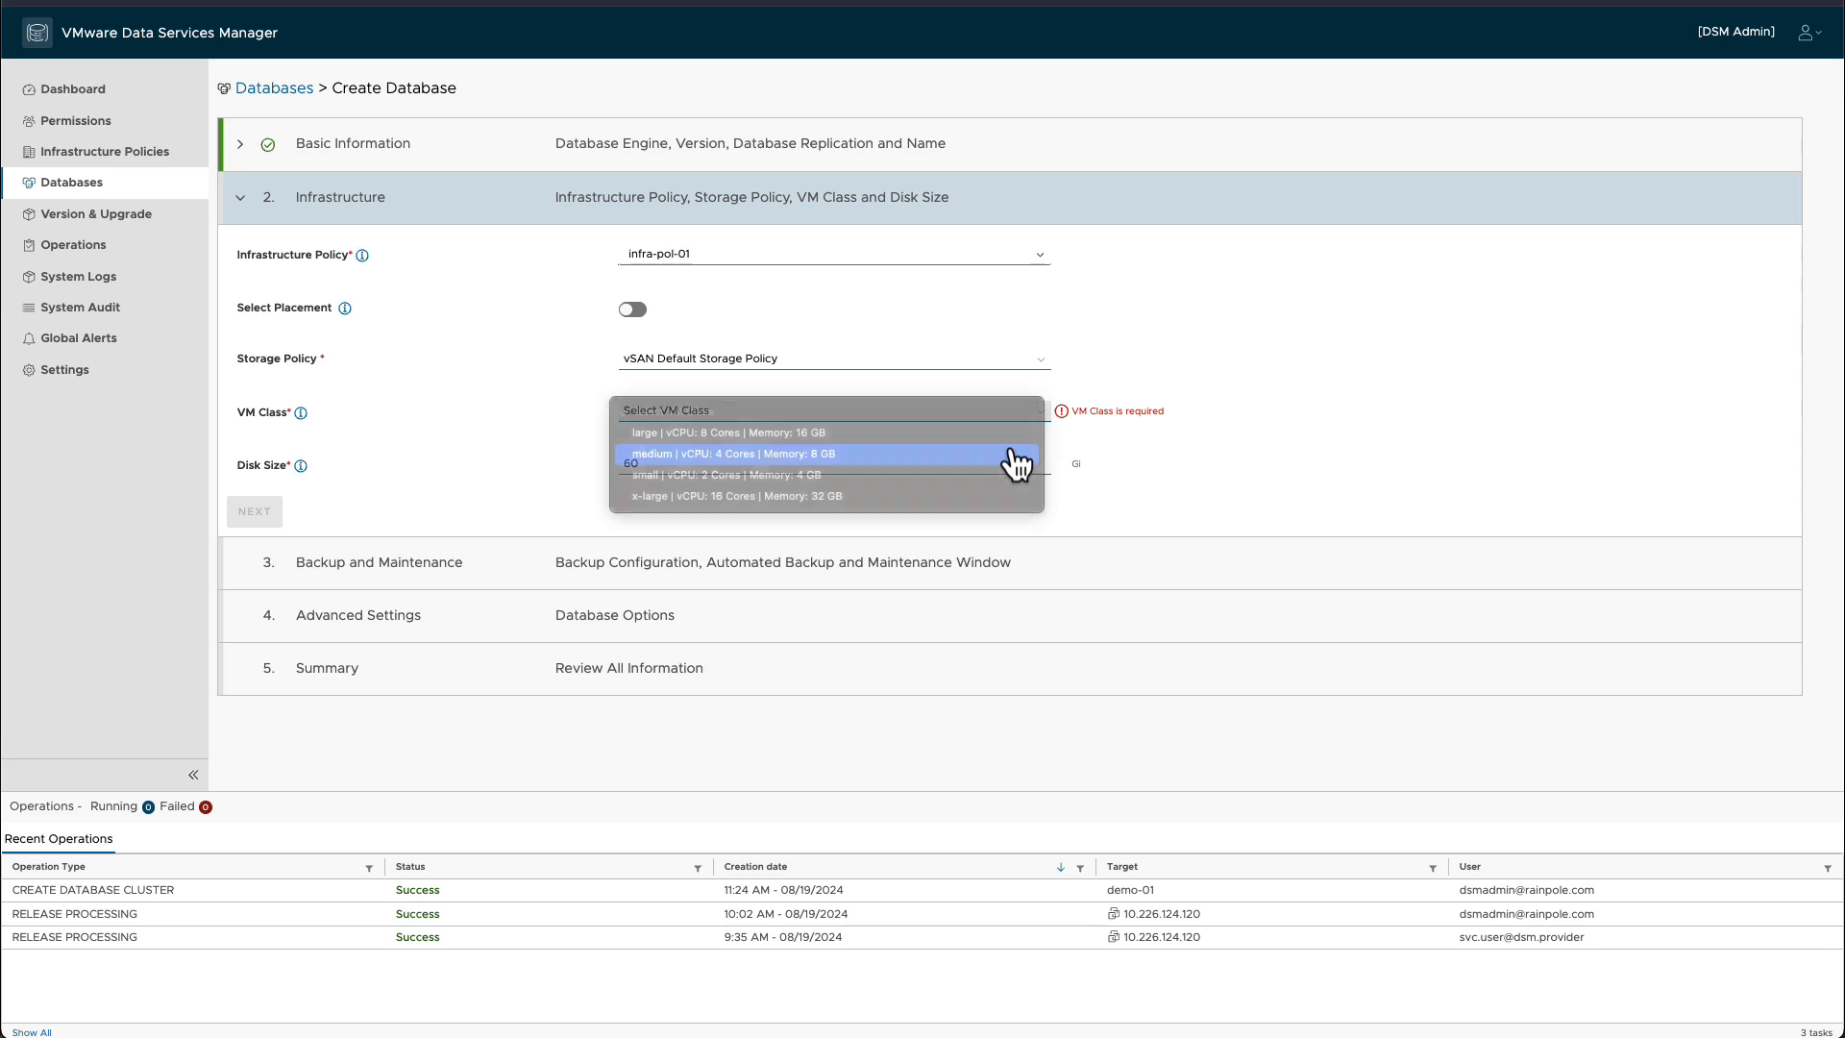
pyautogui.click(1011, 452)
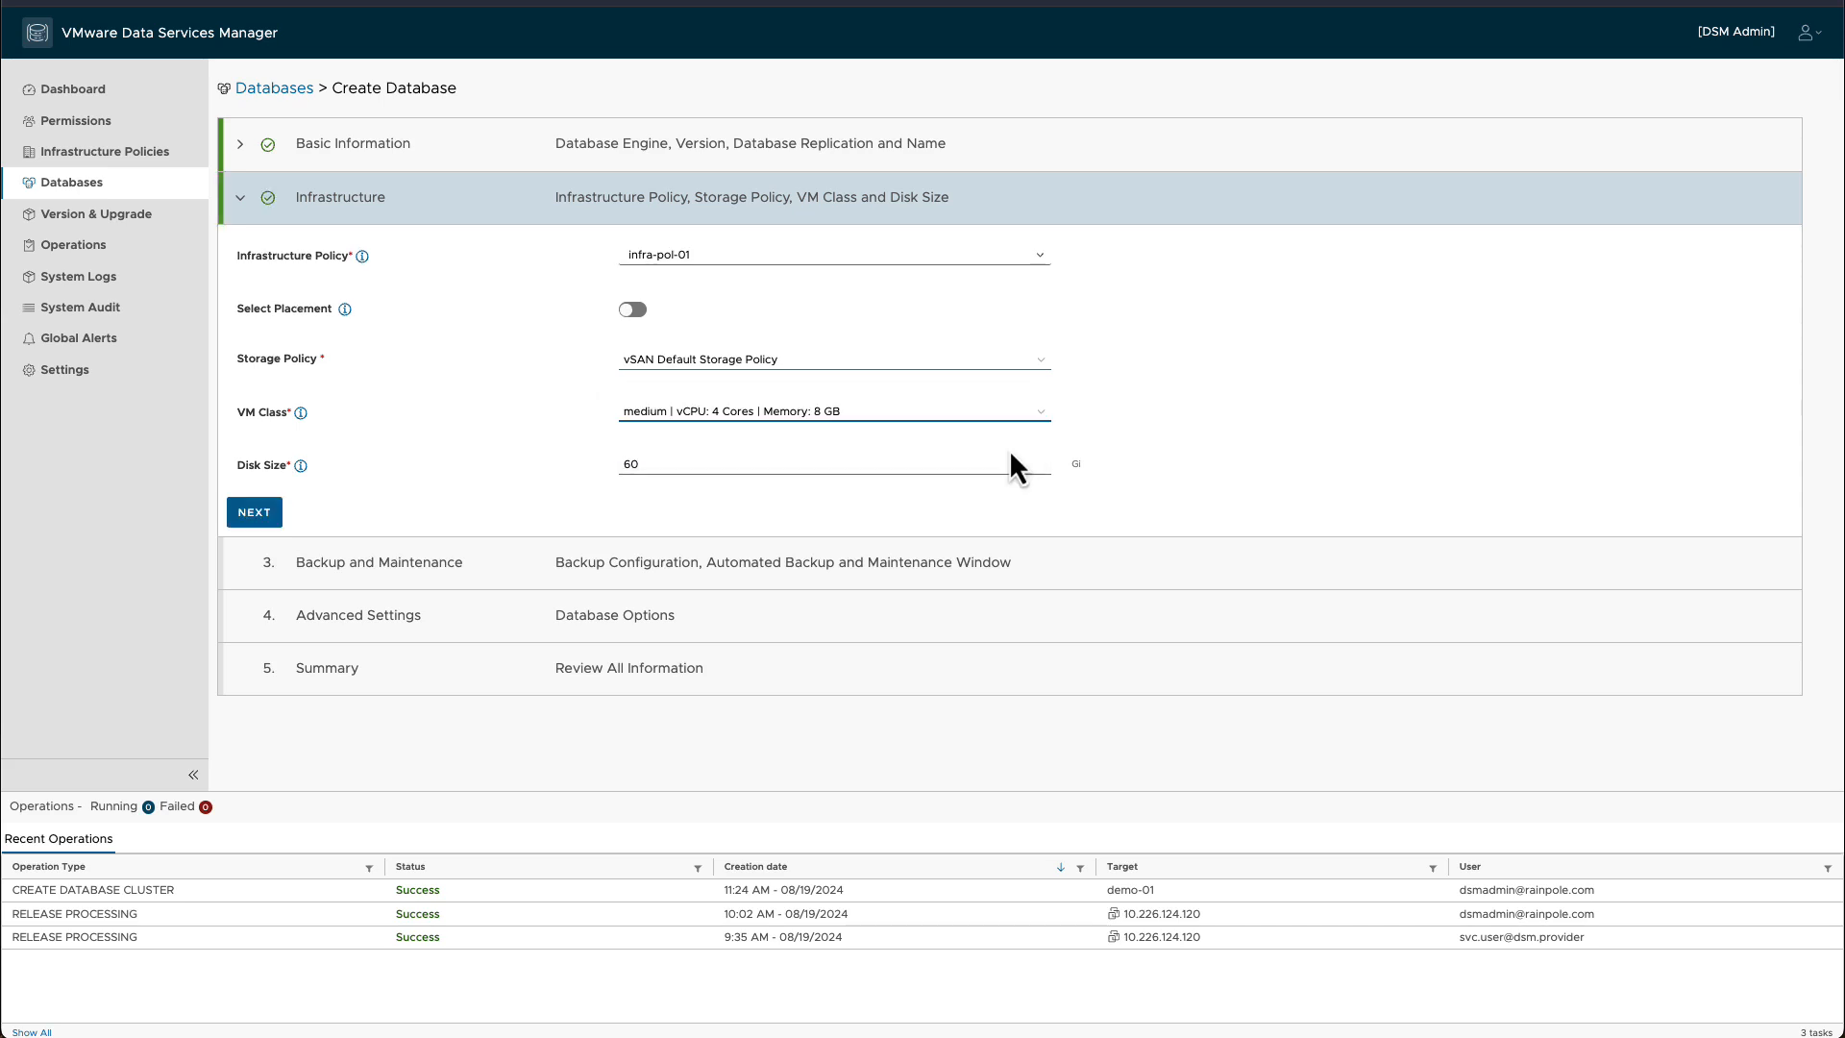
pyautogui.click(670, 466)
pyautogui.click(260, 512)
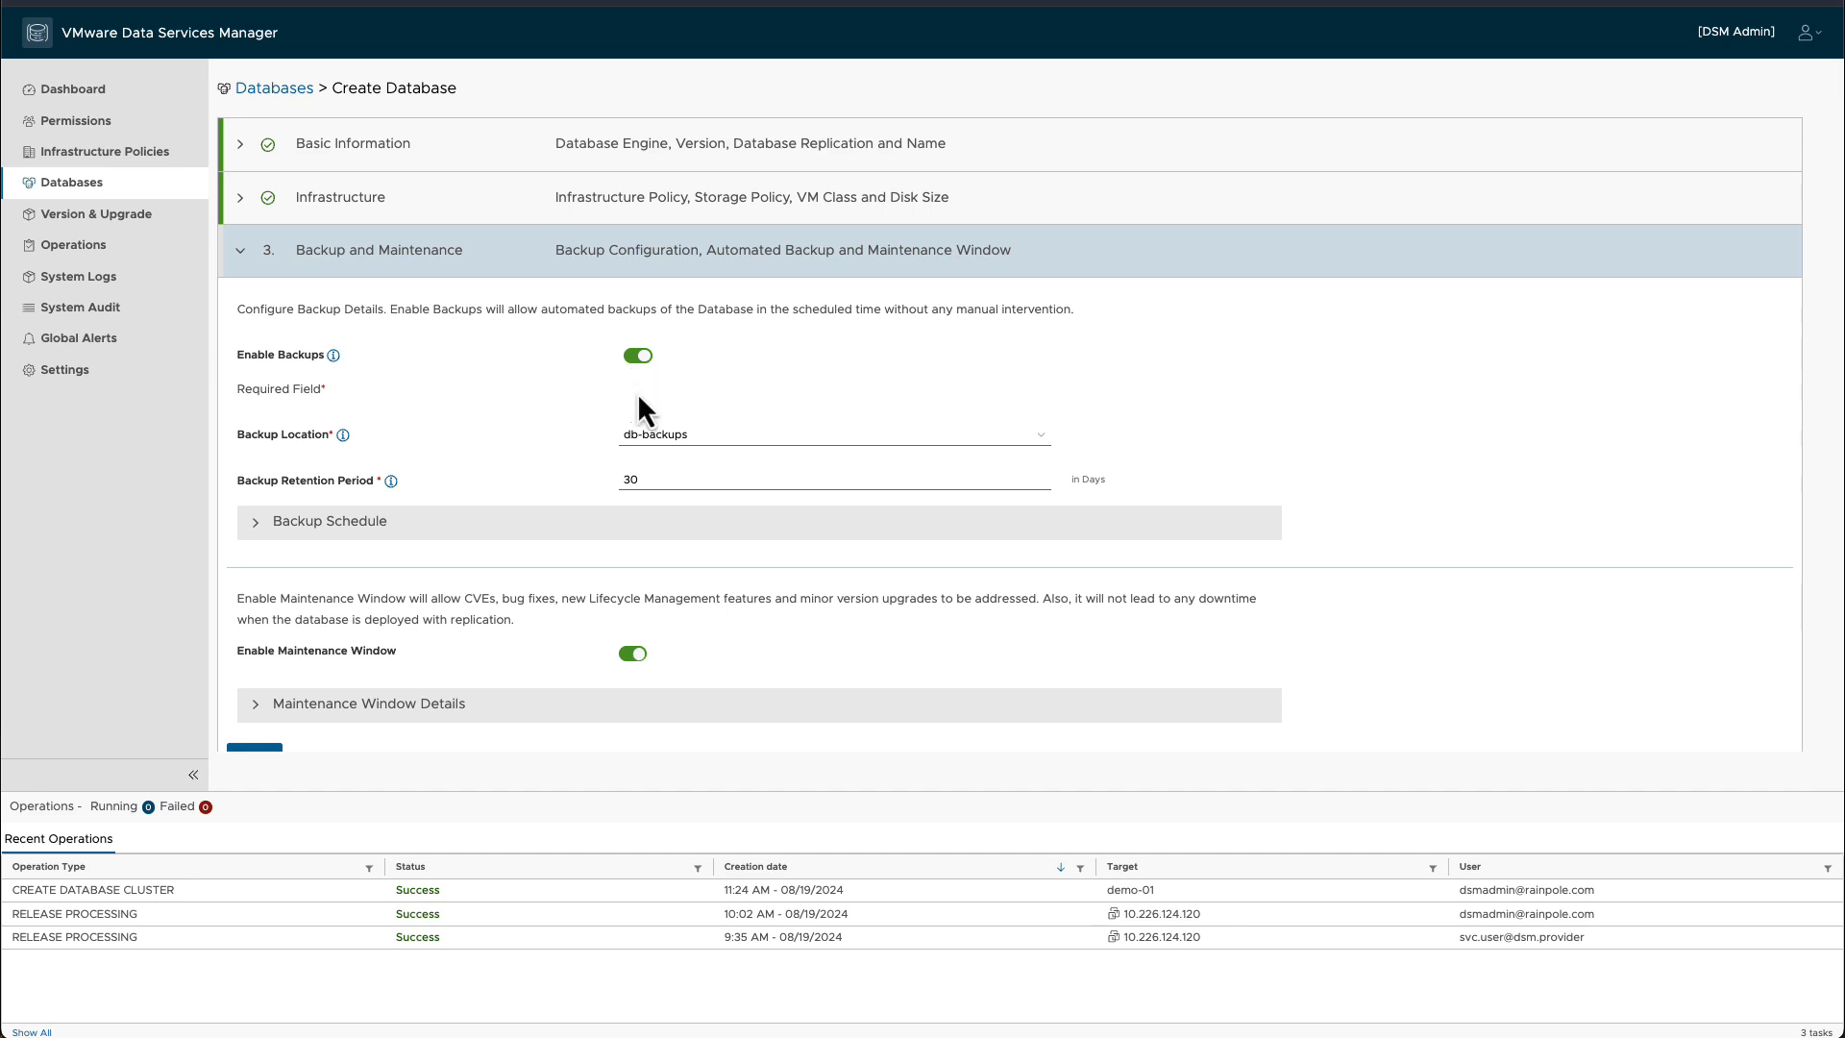
# Keep backups to db-backups with a 30-day retention period and the maintenance window enabled, and confirm the backup and maintenance section.
pyautogui.scroll(-2, 605, 508)
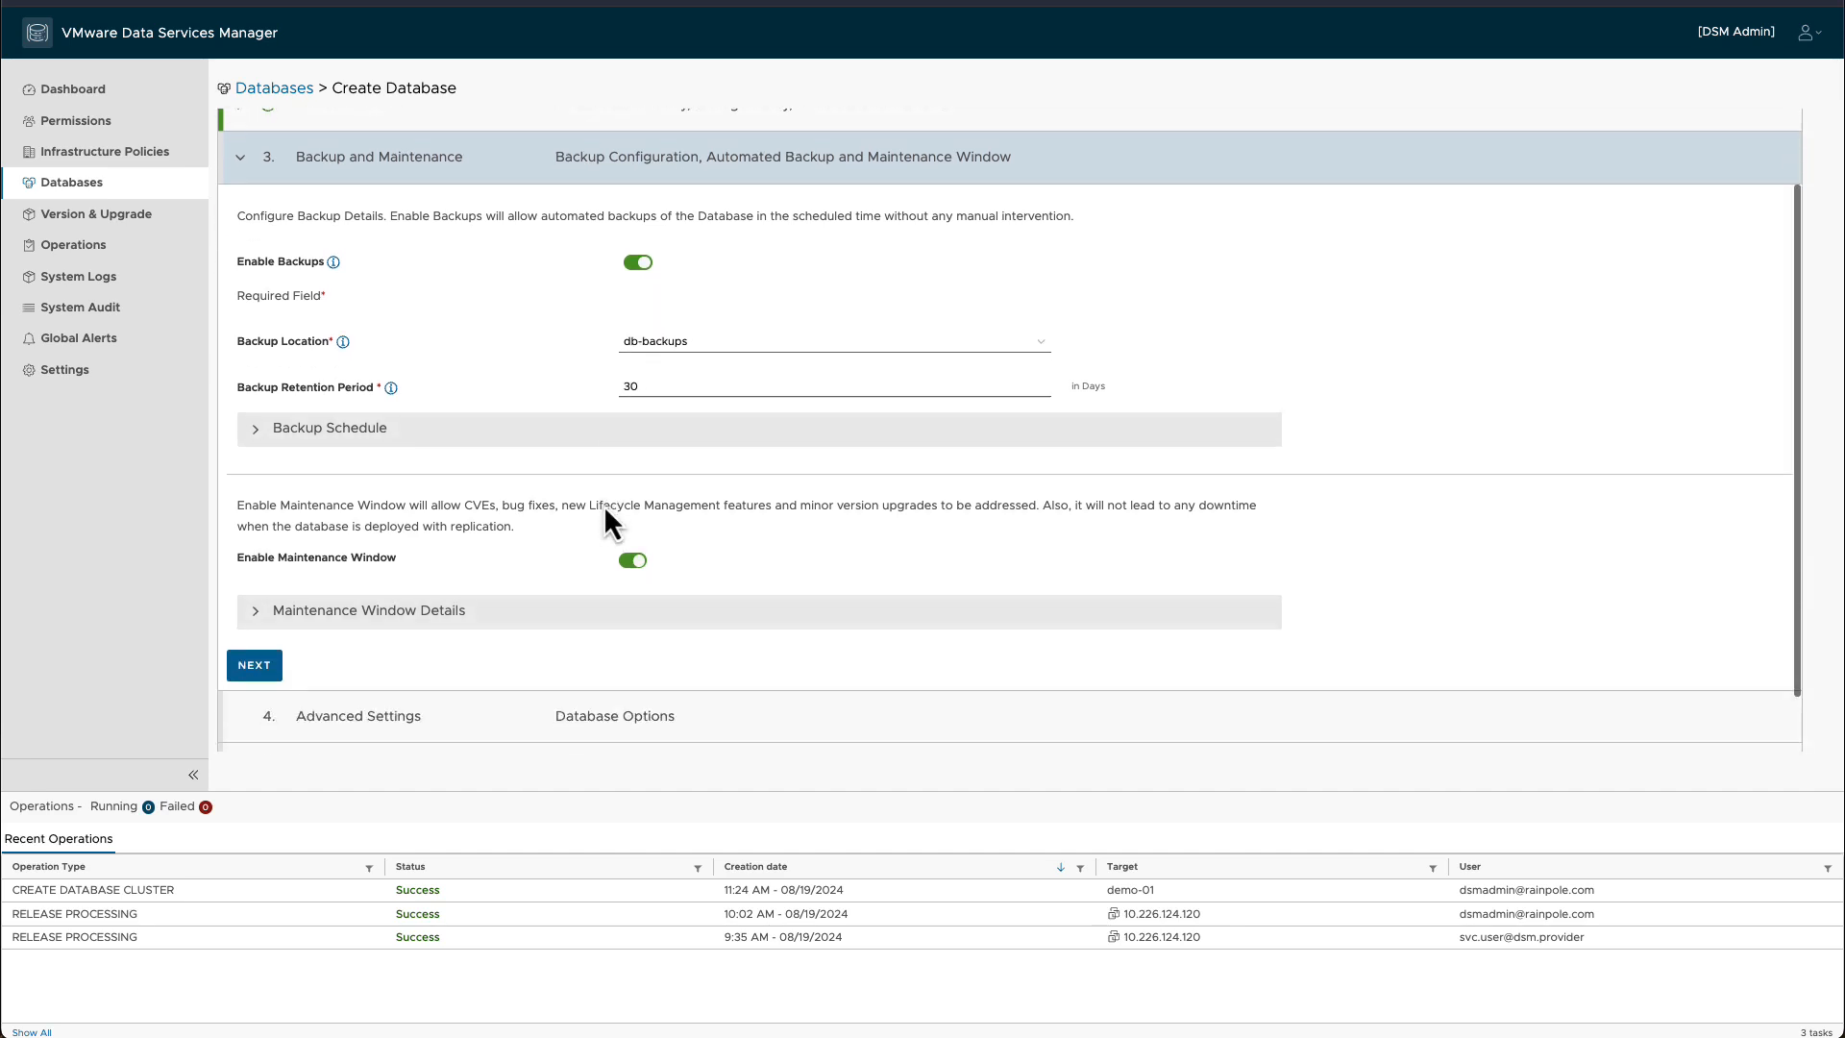
pyautogui.scroll(-1, 606, 510)
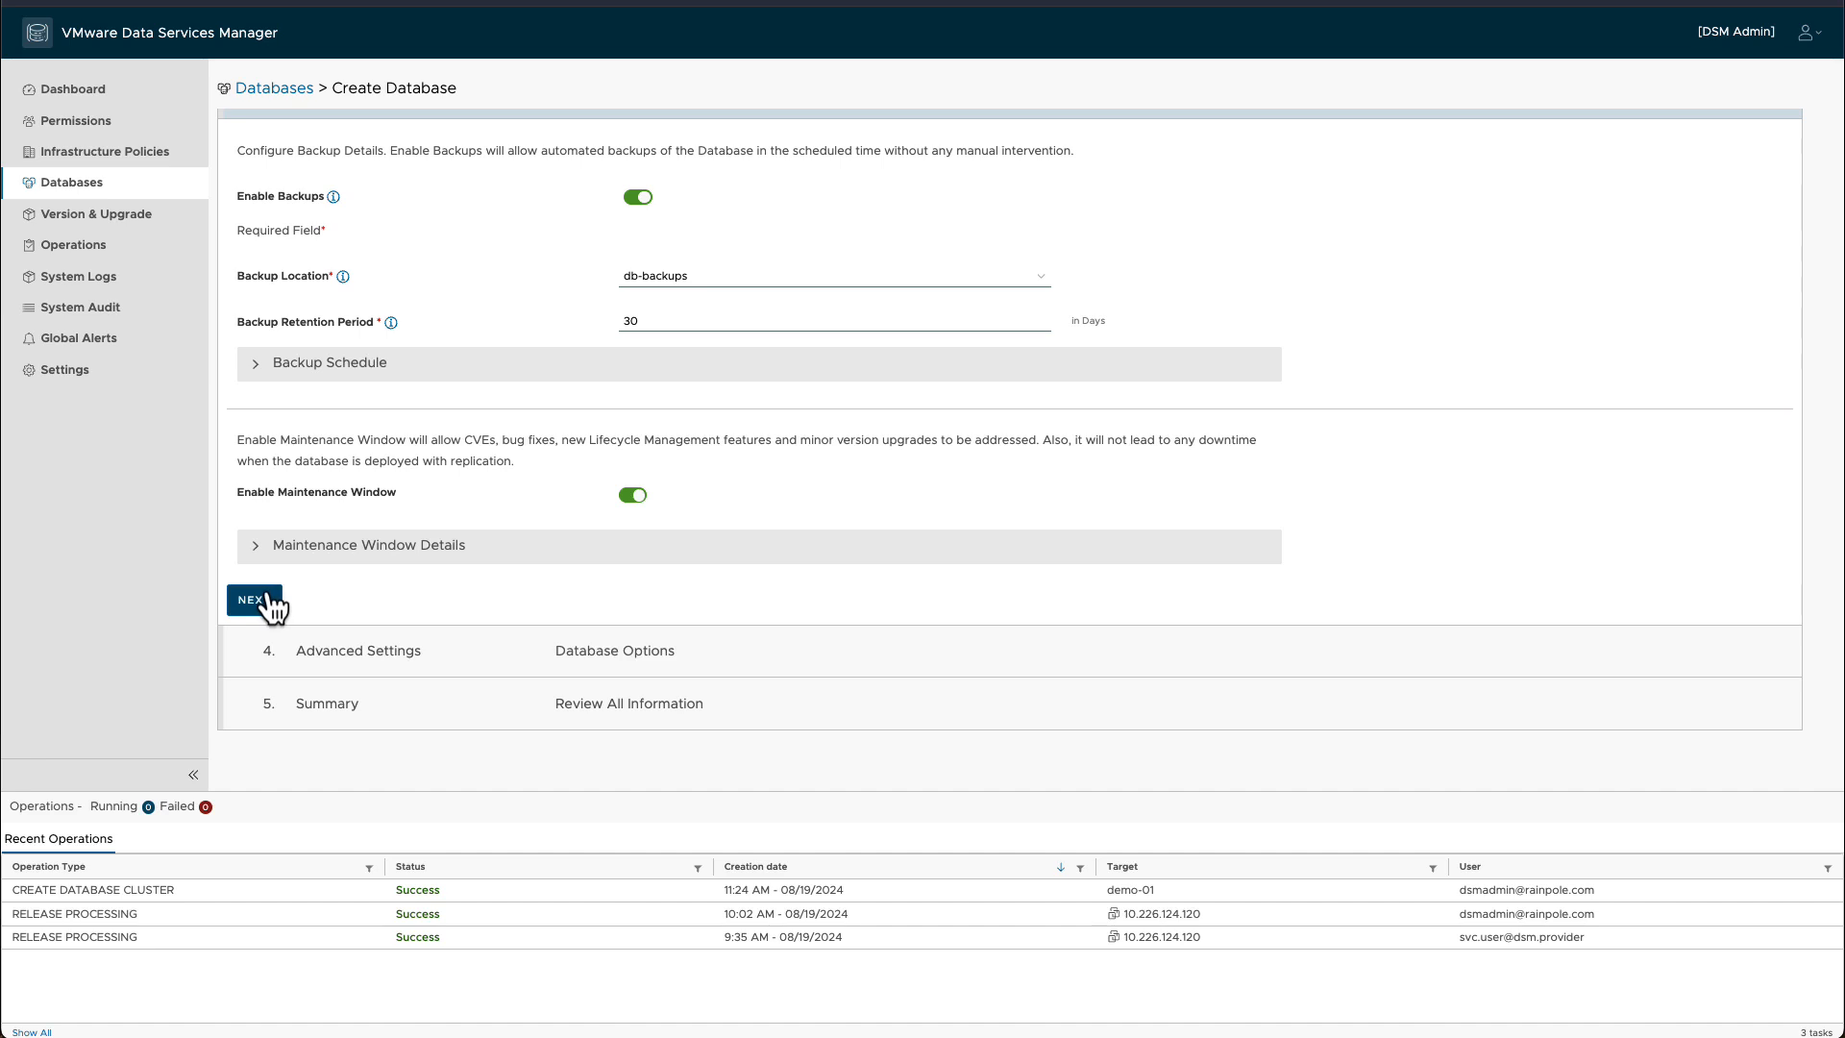
pyautogui.click(254, 600)
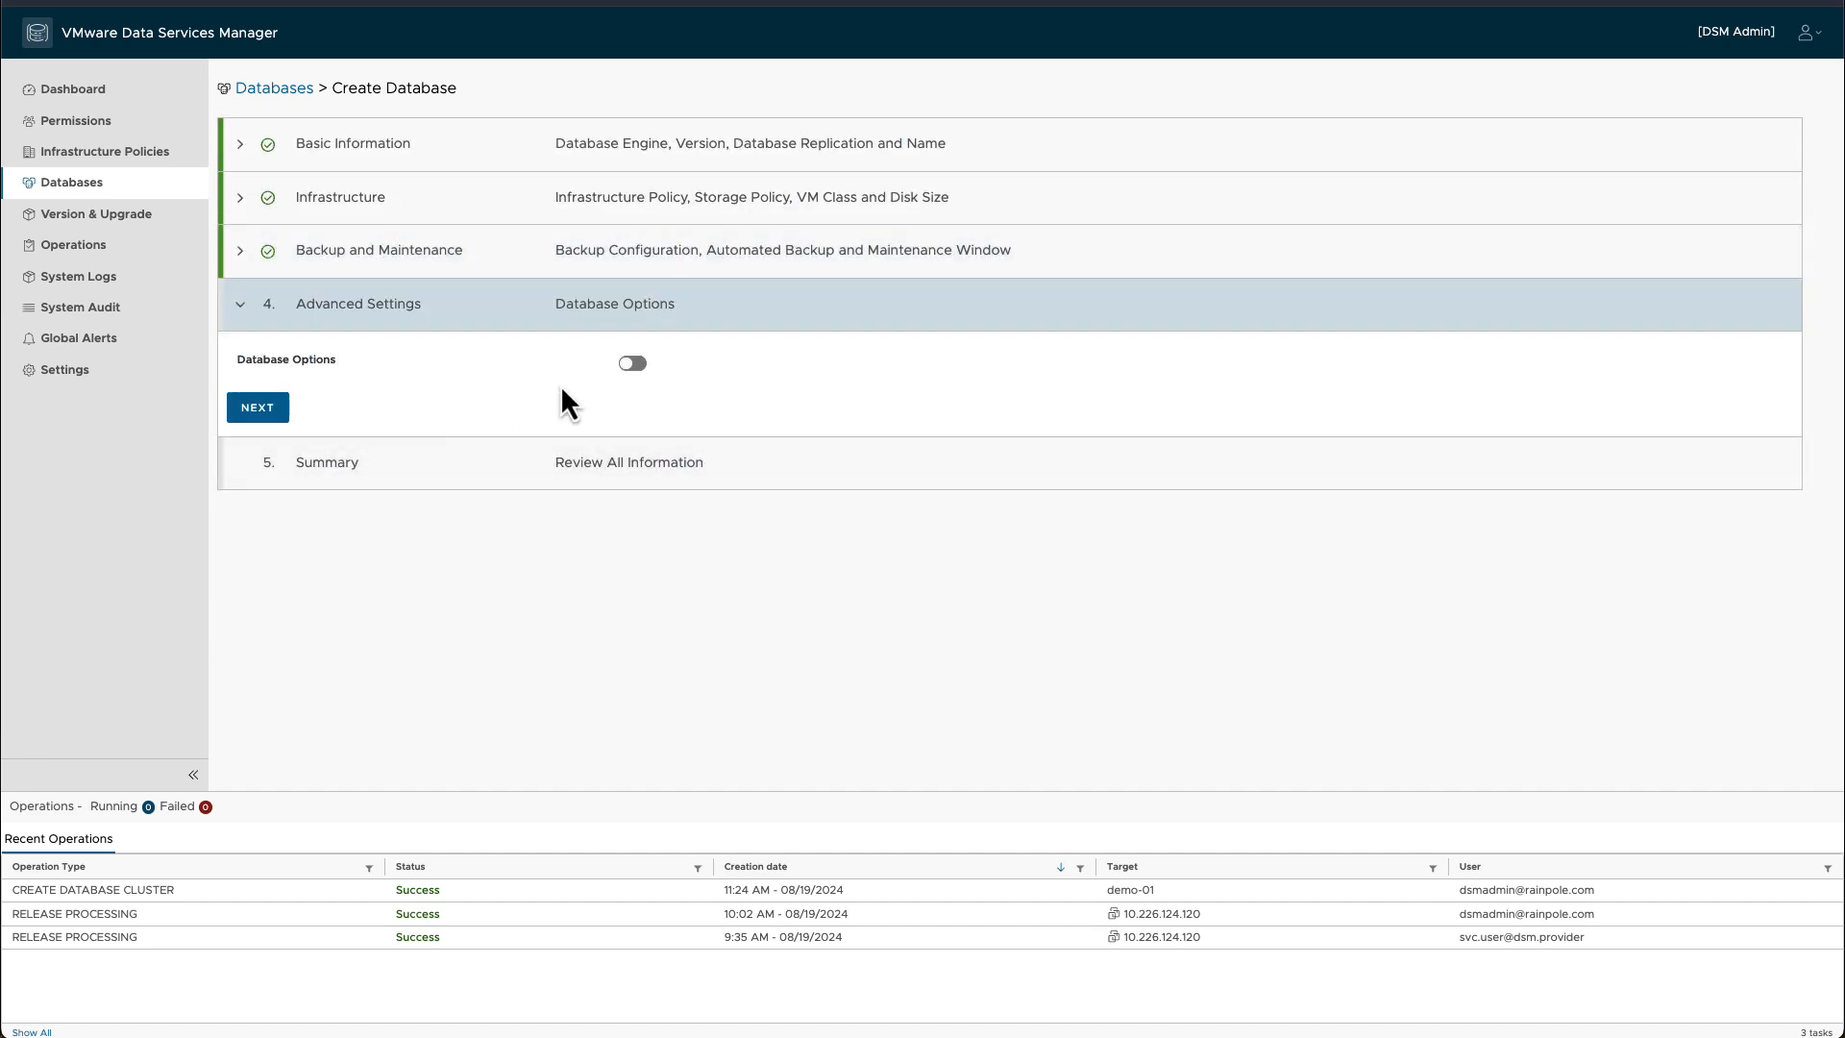
# Leave the database options turned off, review the summary and create the demo-02 database.
pyautogui.click(632, 364)
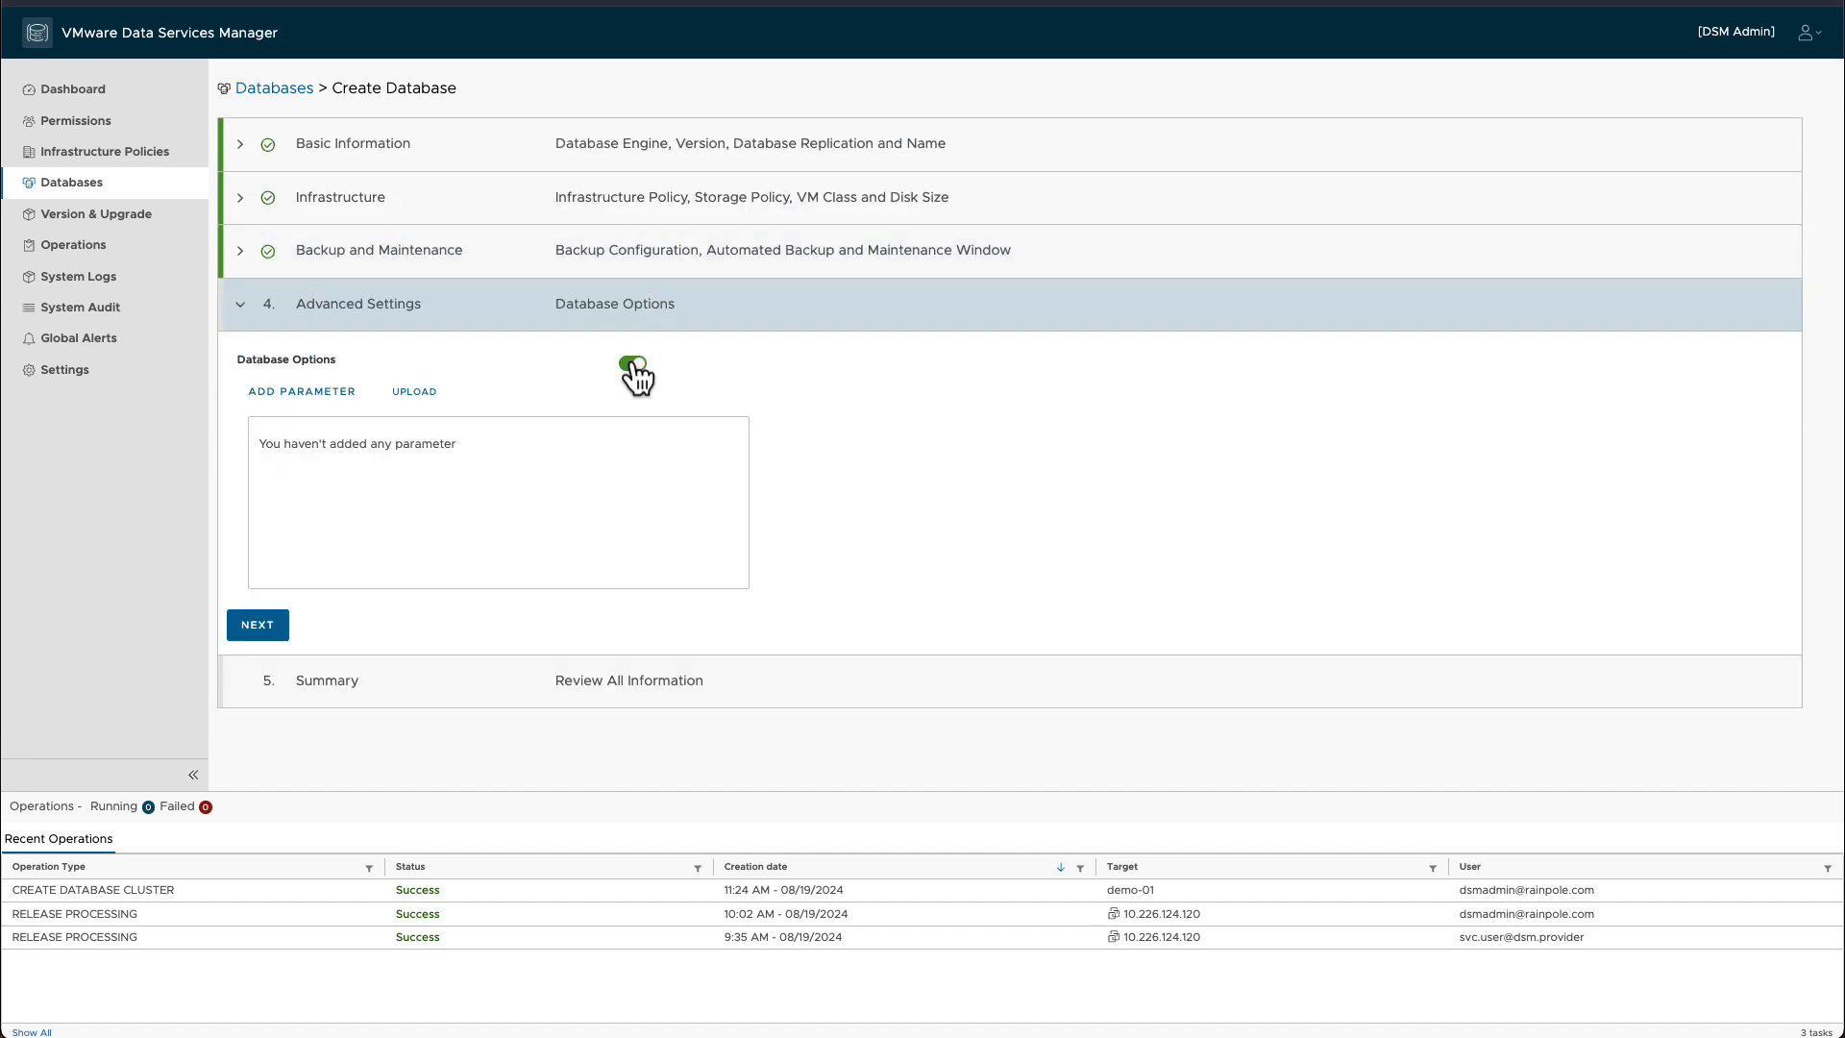
pyautogui.click(633, 364)
pyautogui.click(287, 419)
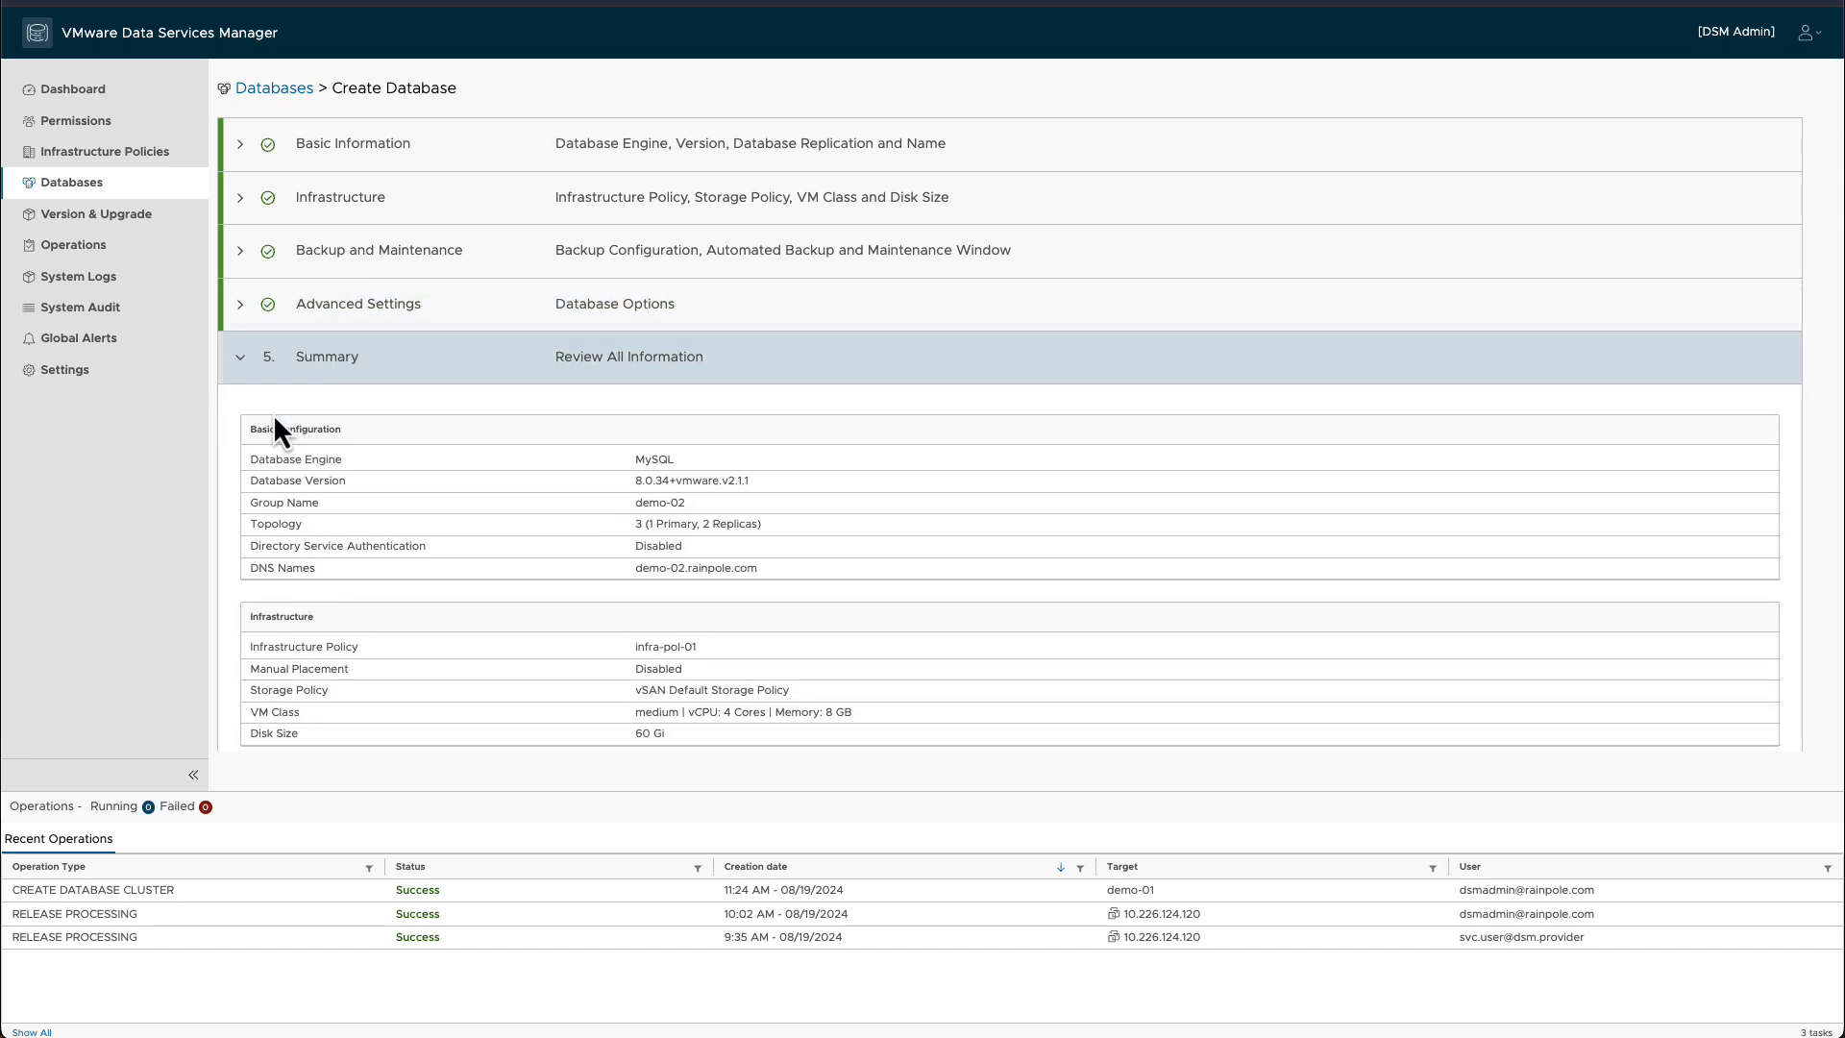
pyautogui.scroll(-2, 273, 413)
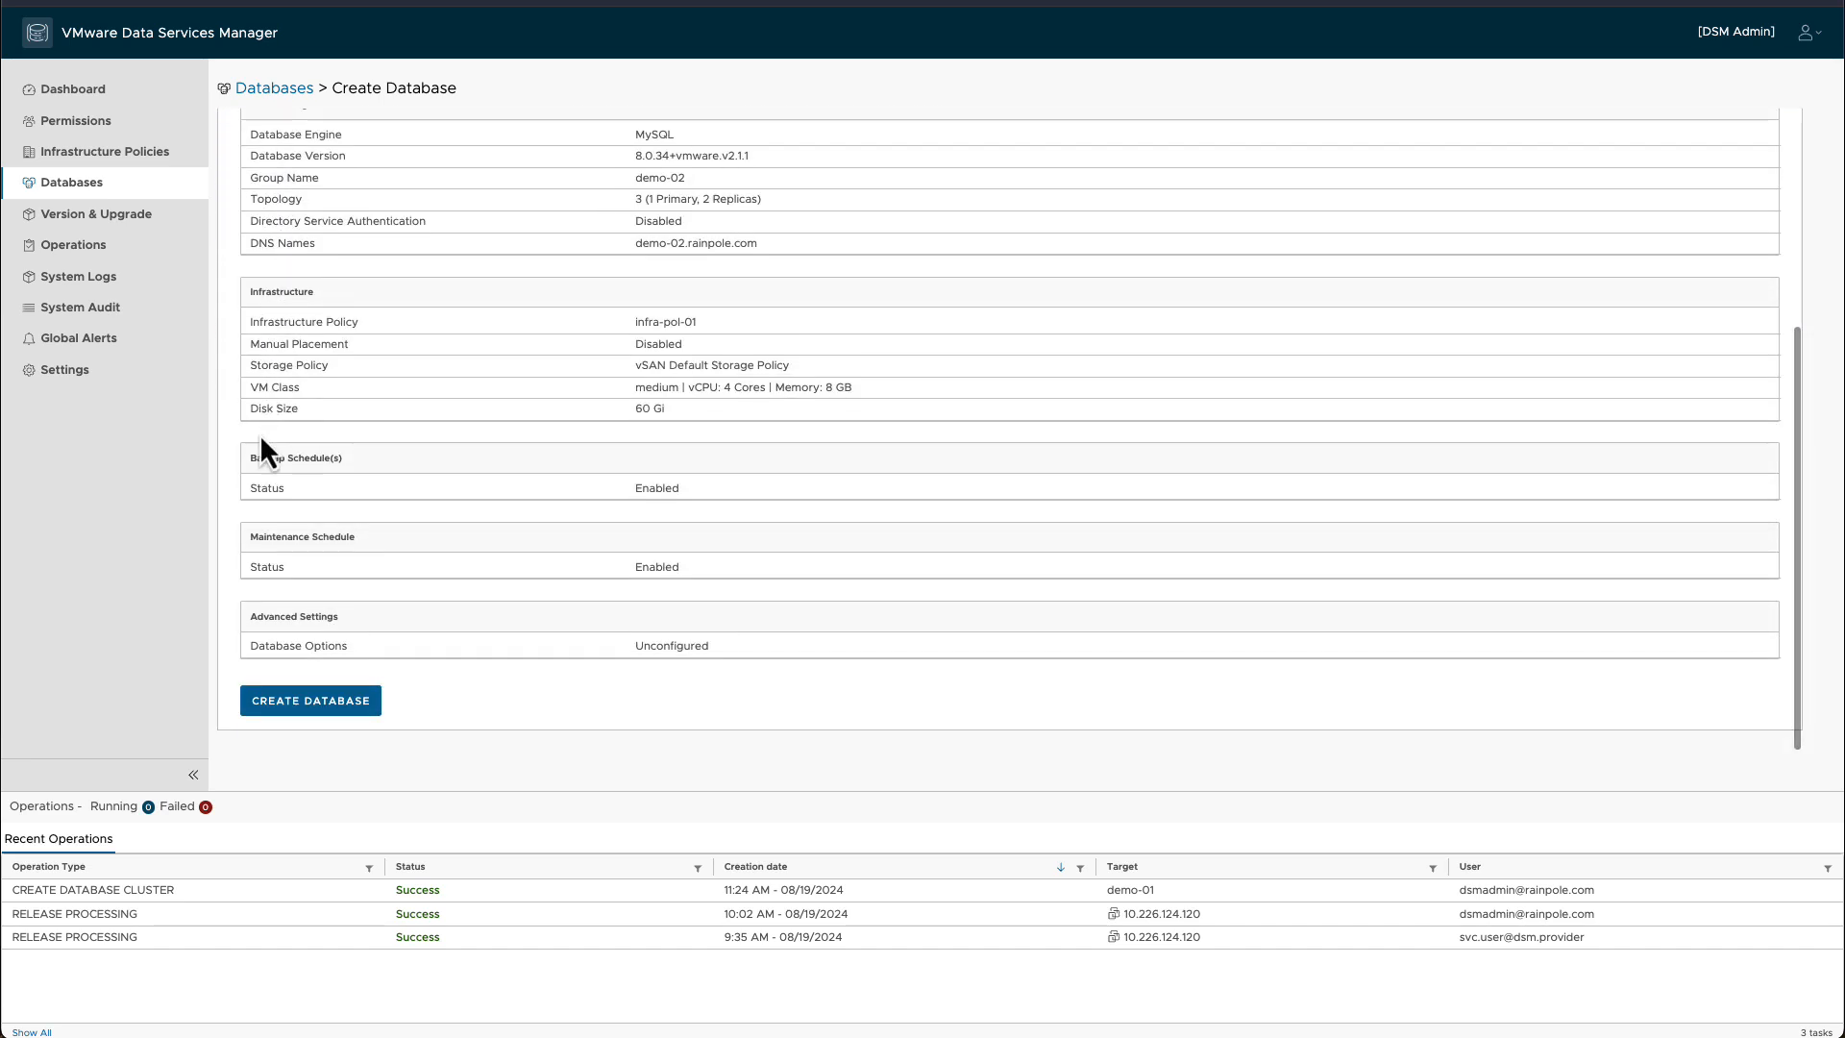
pyautogui.click(310, 706)
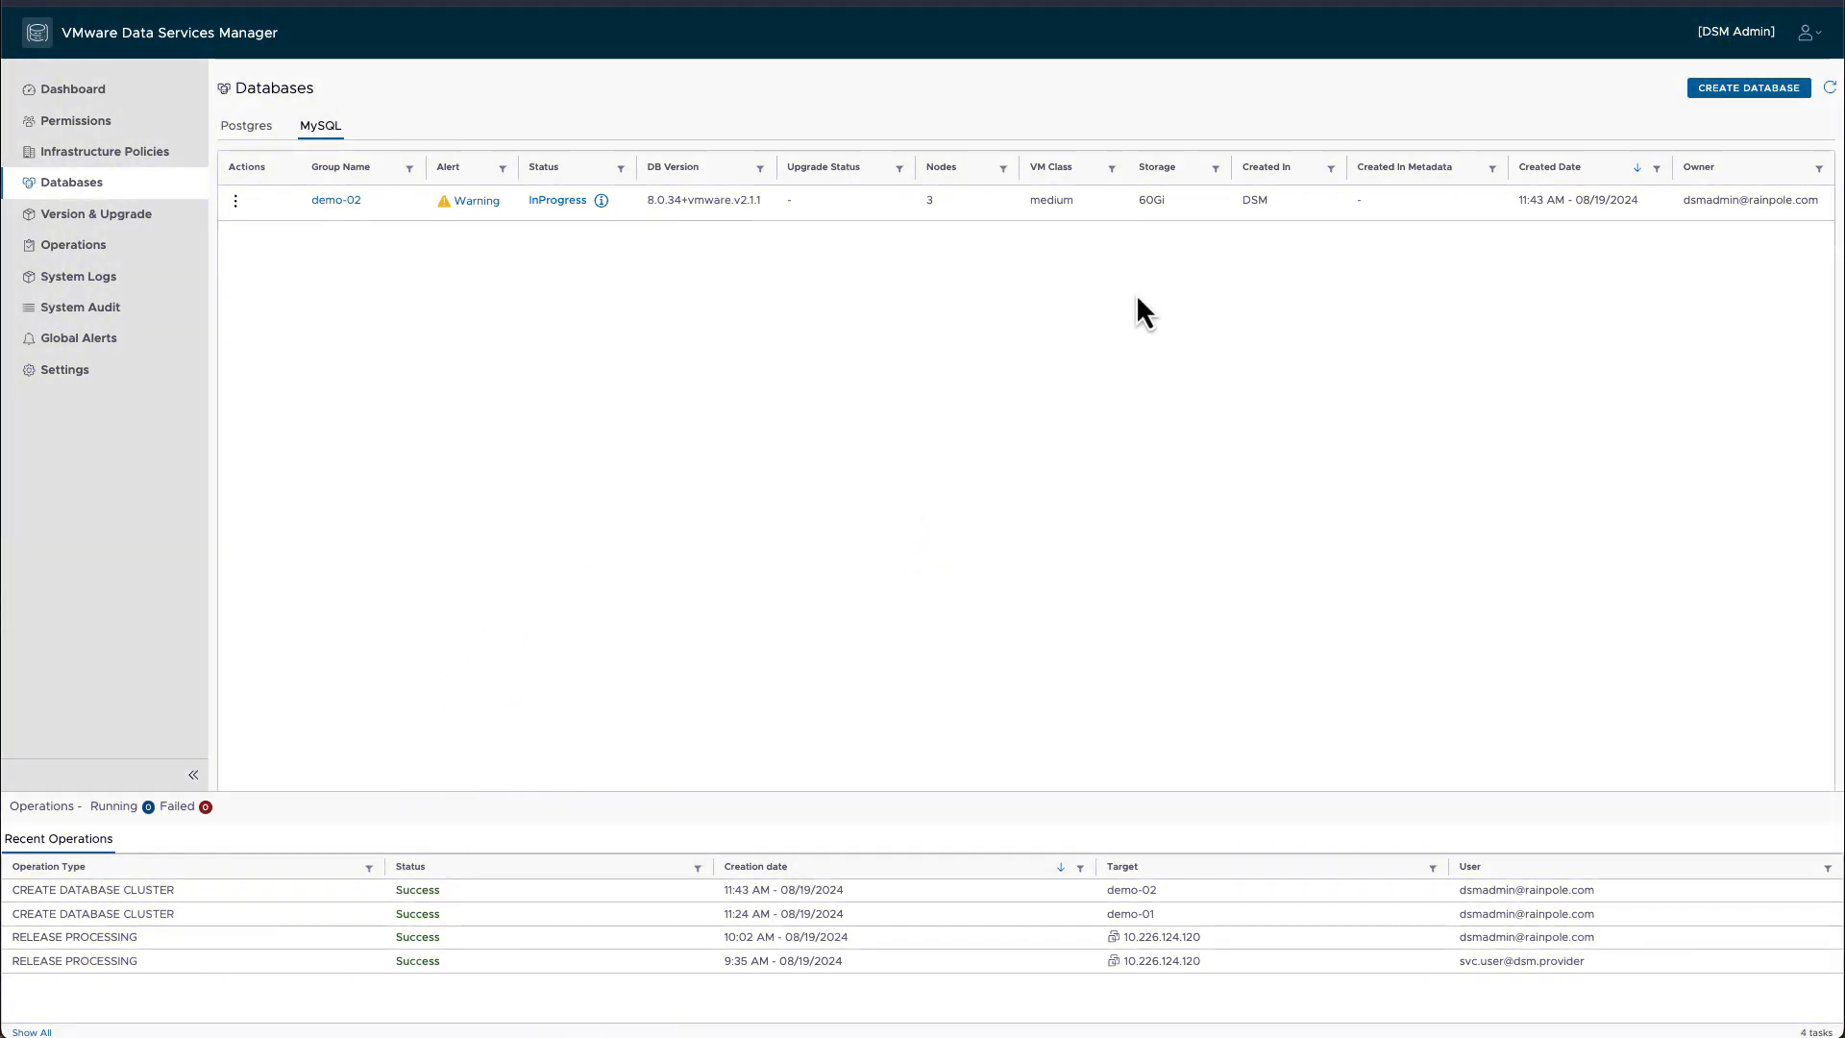
# Refresh the MySQL database list, open demo-02 and expand its replication details to examine the node roles.
pyautogui.click(1829, 88)
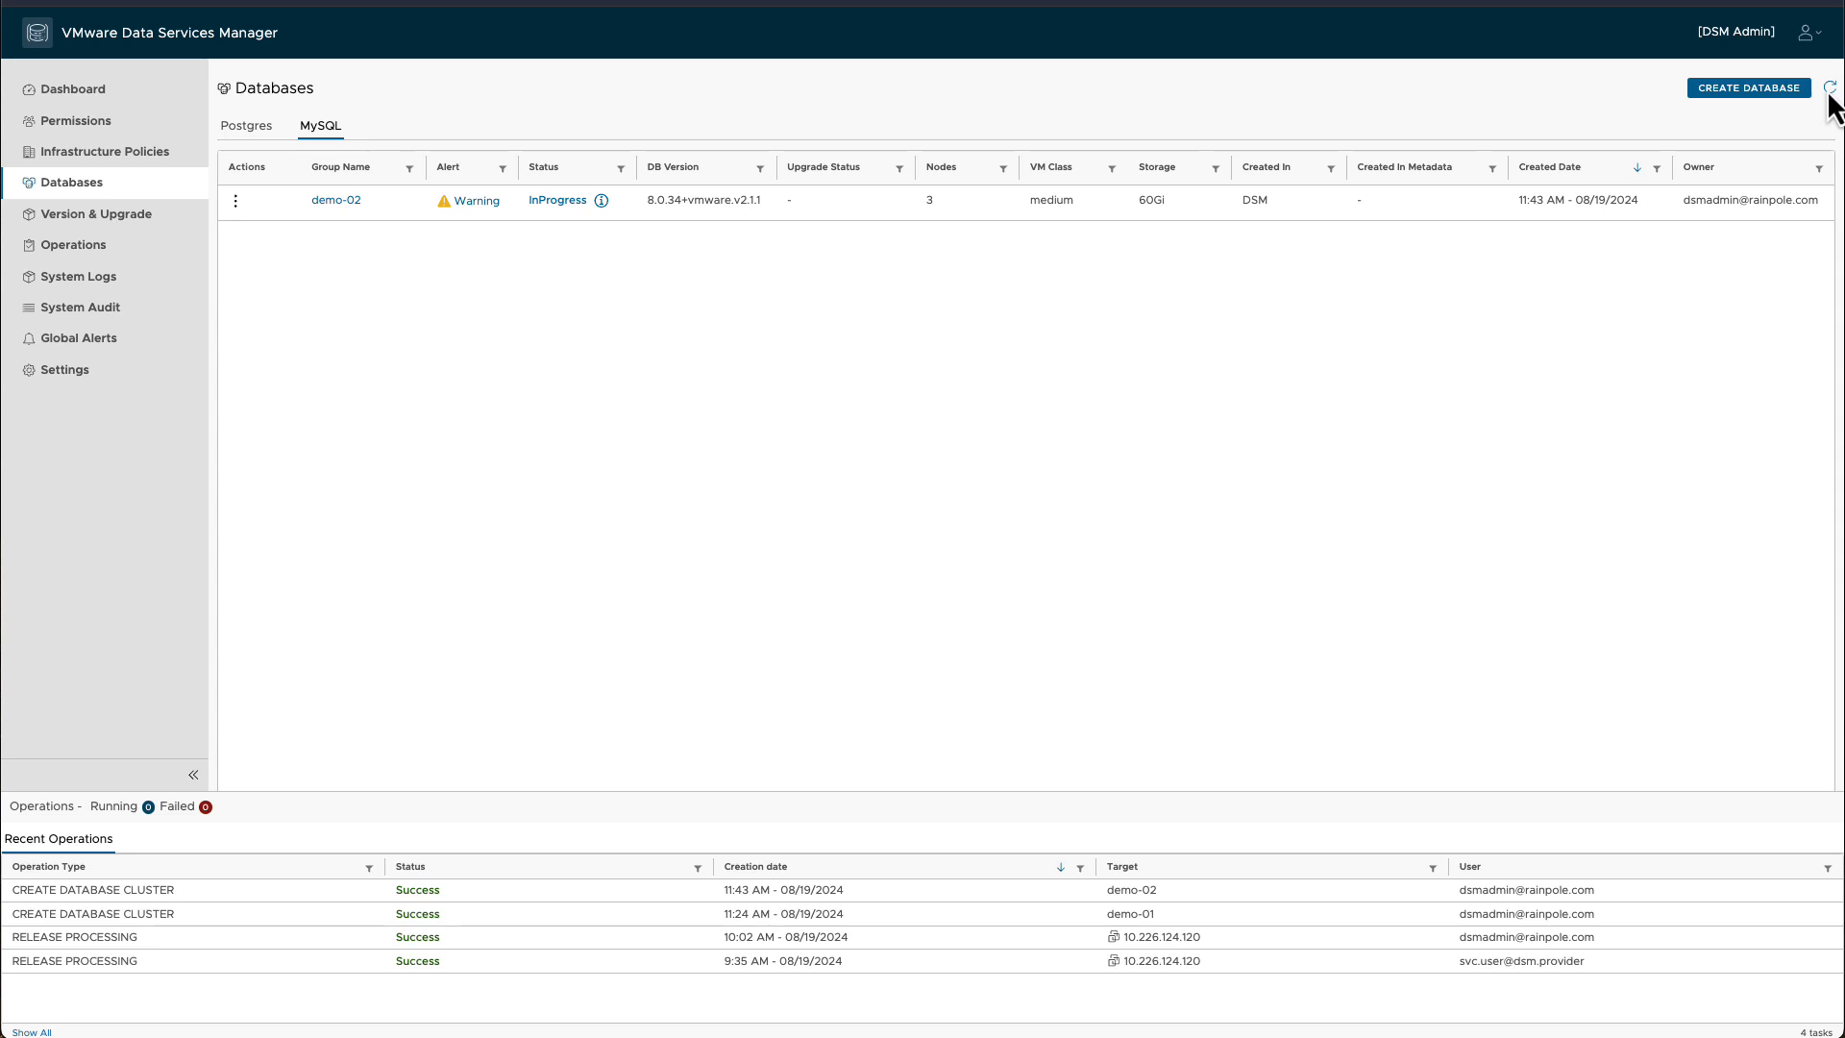
pyautogui.click(1830, 93)
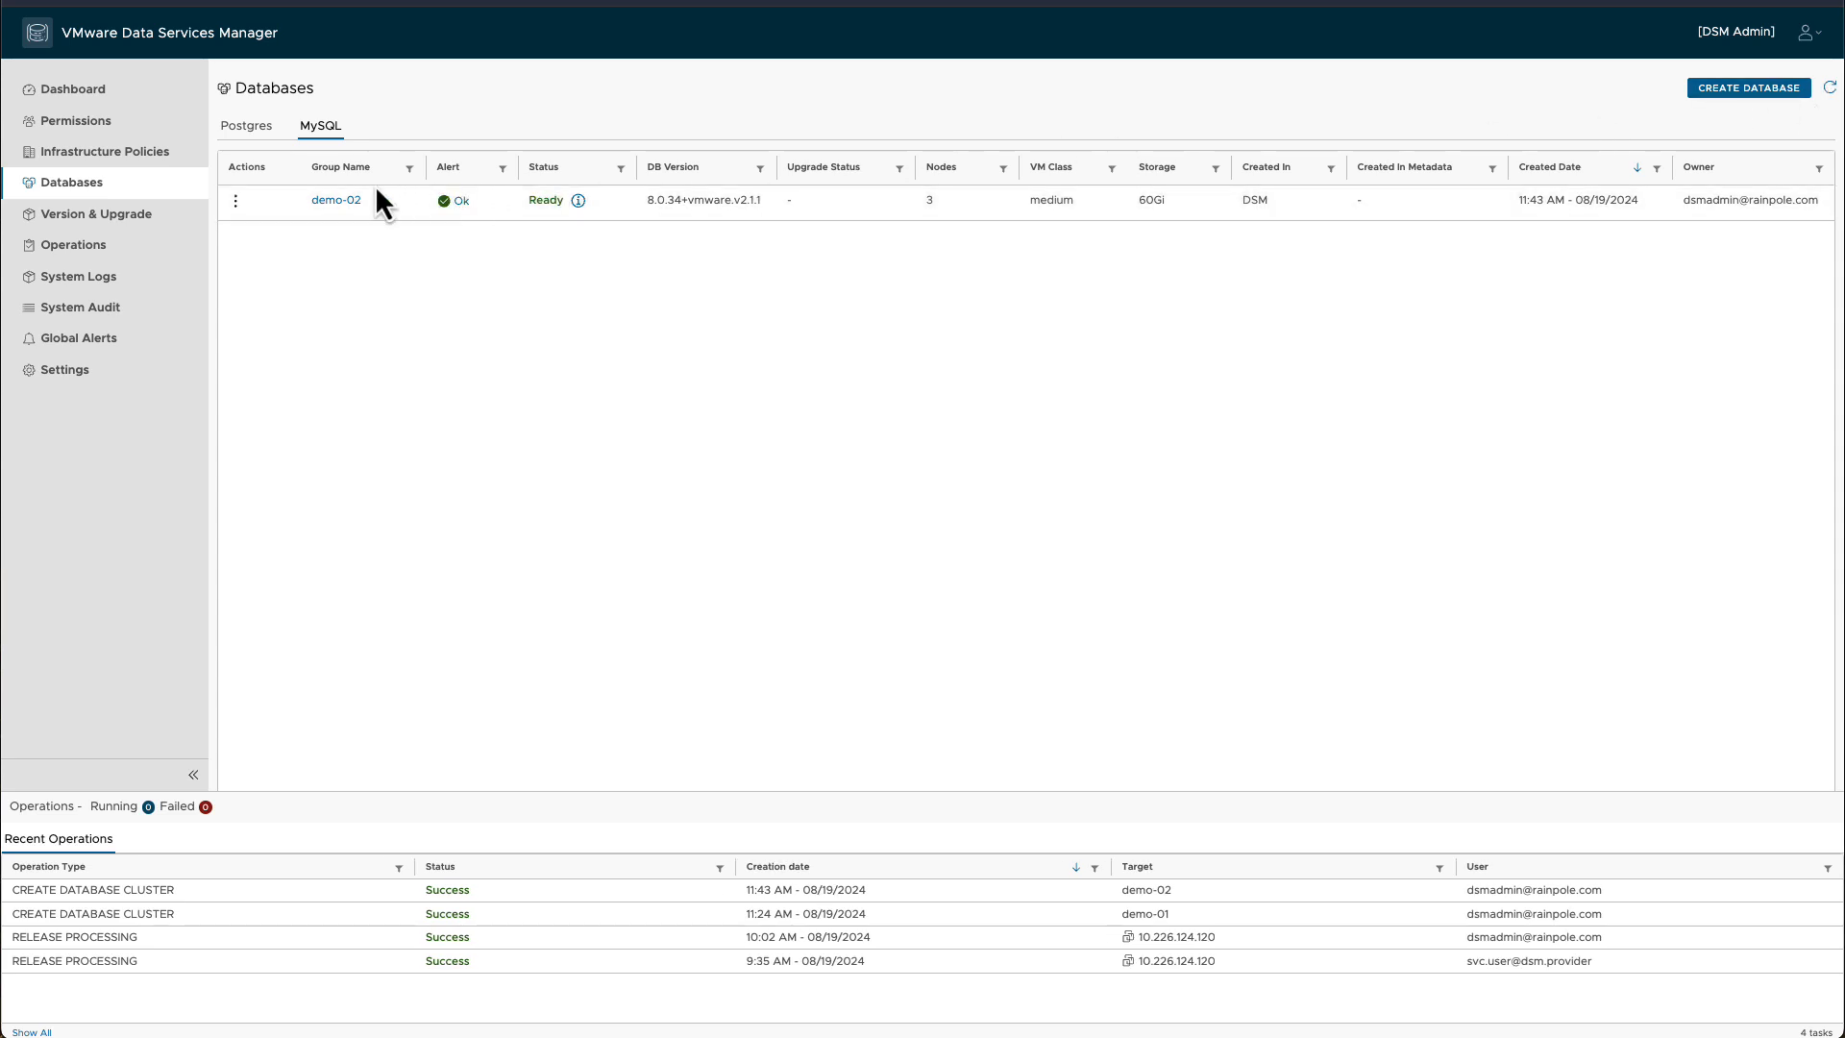
pyautogui.click(337, 200)
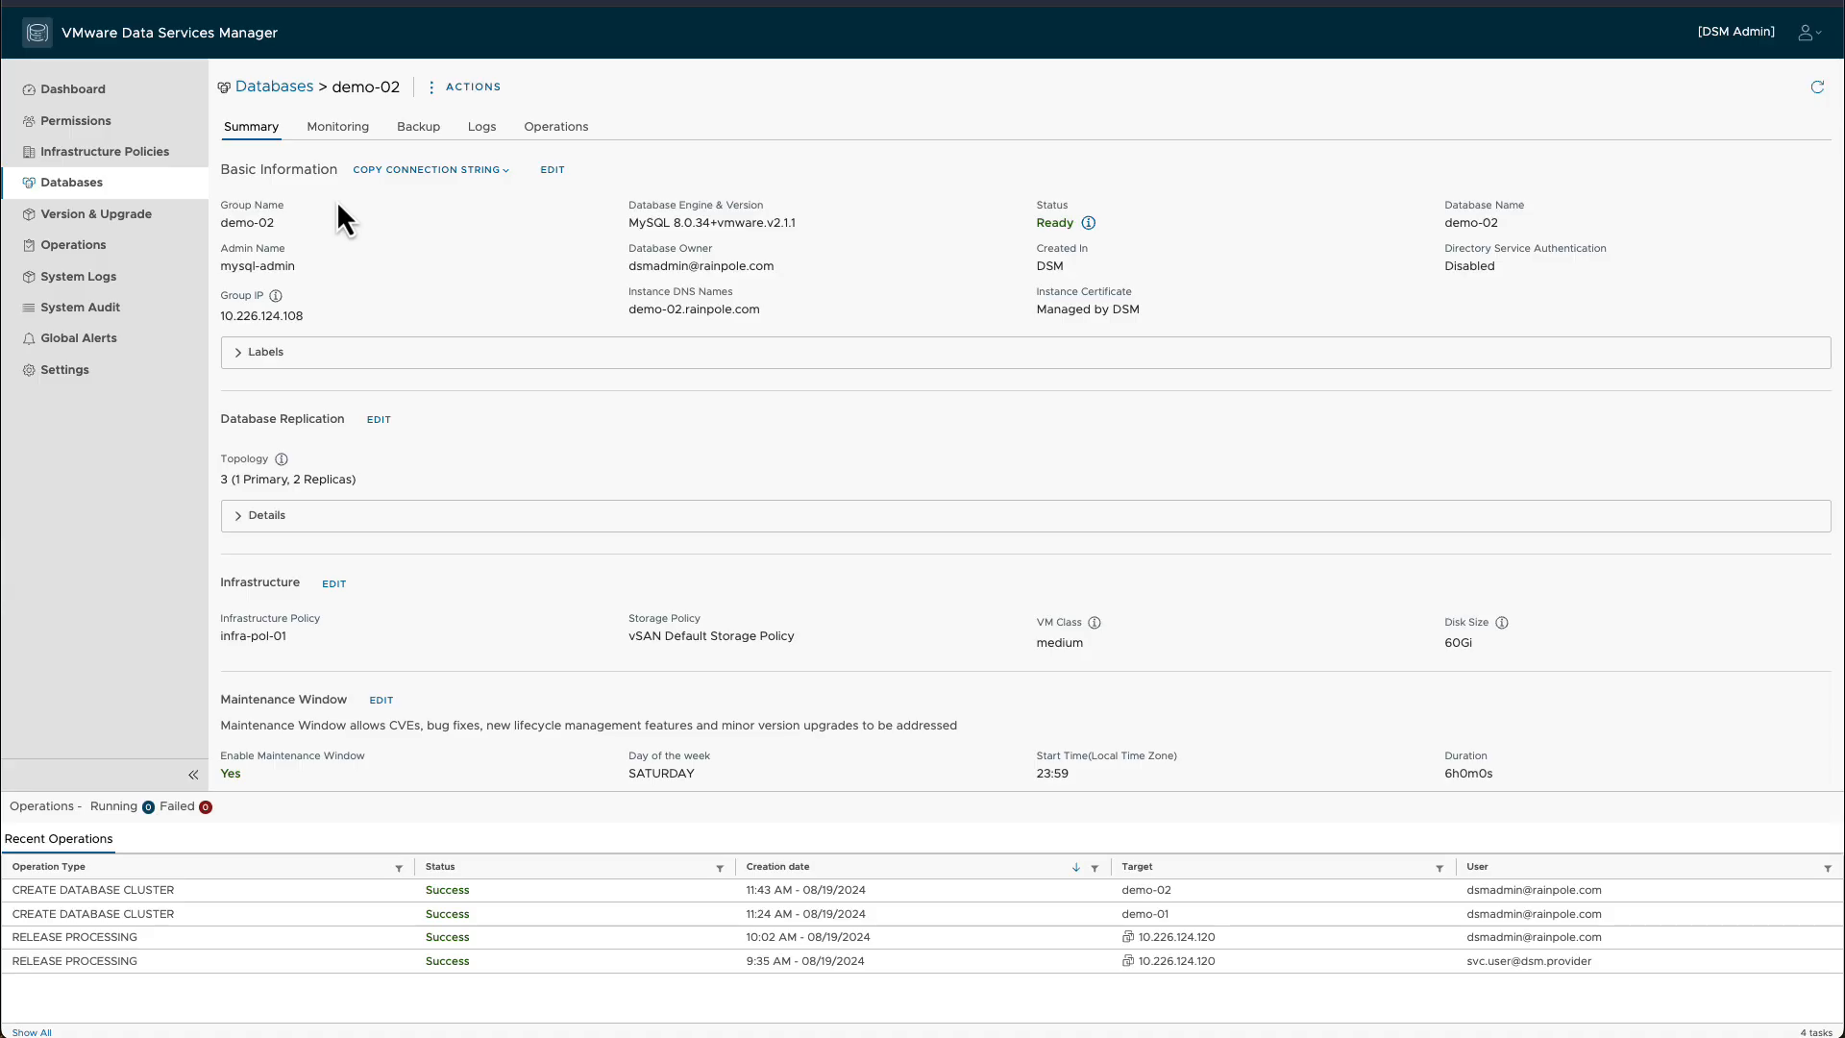
pyautogui.click(241, 519)
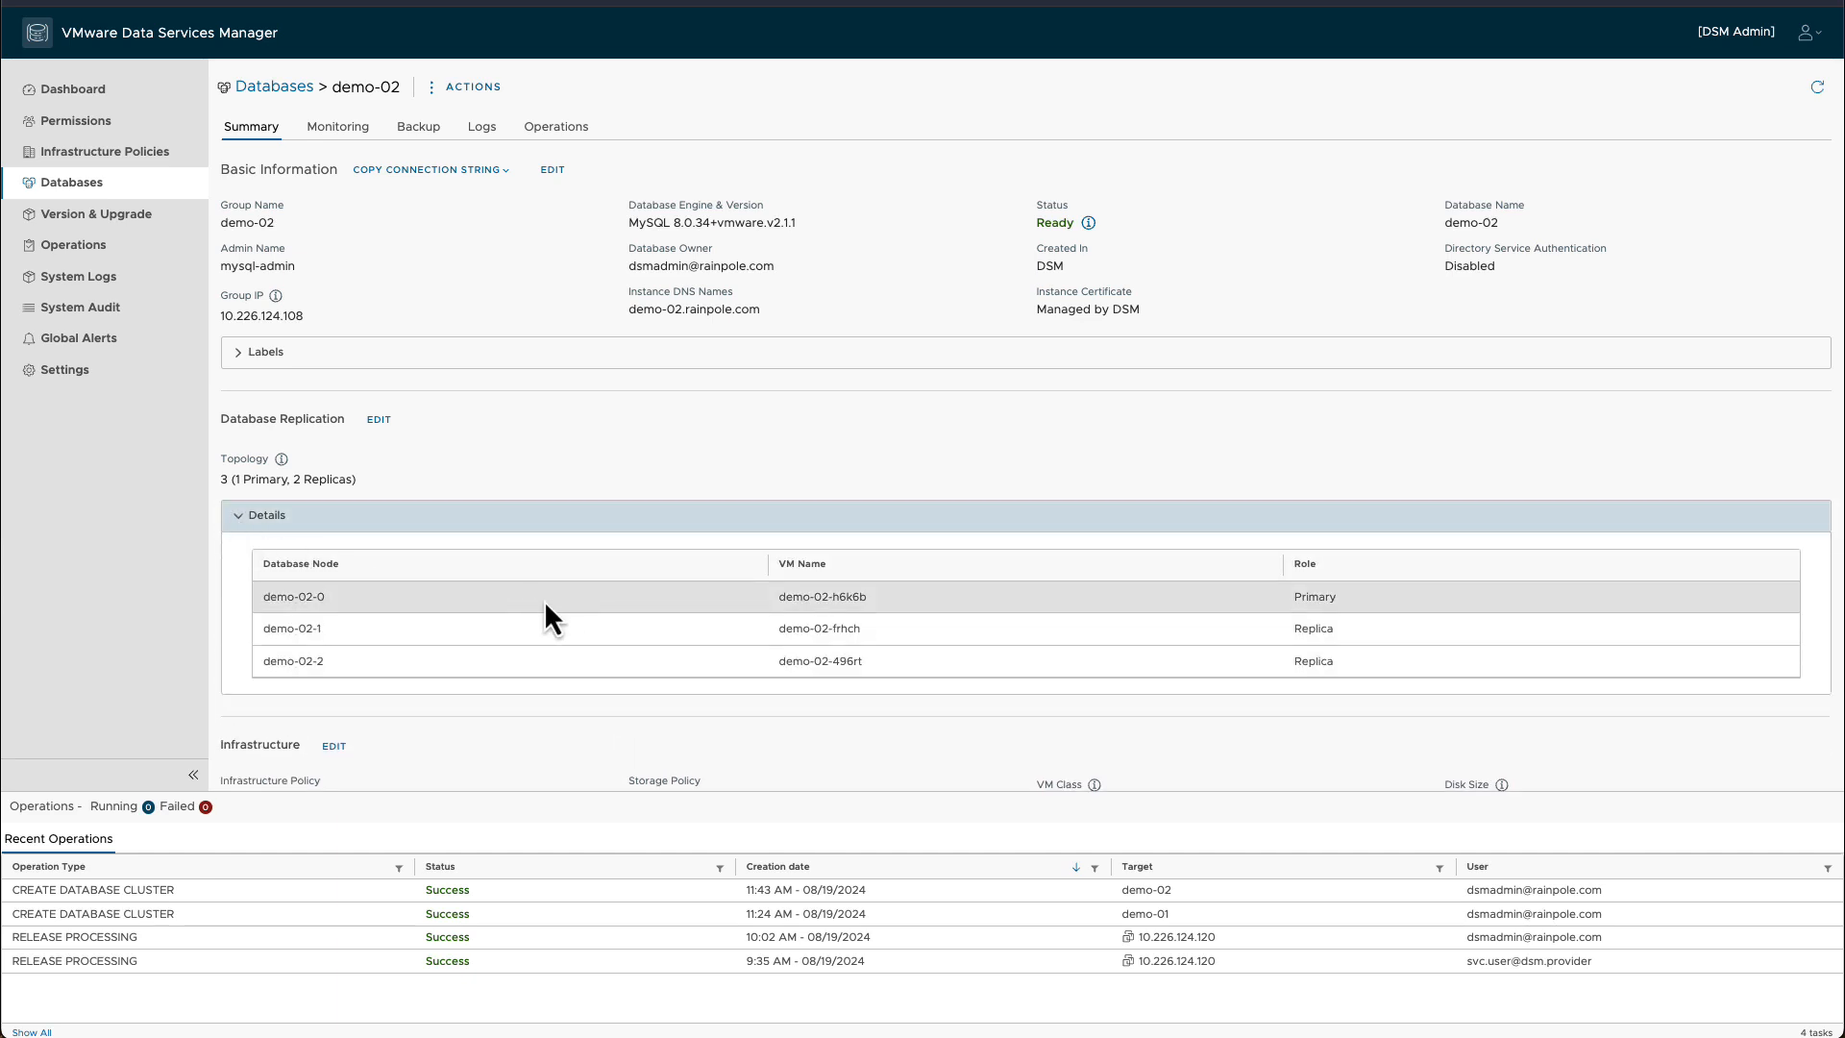
# Look through demo-02's monitoring, backup, logs and operations pages, and return to the database list from its summary.
pyautogui.click(370, 142)
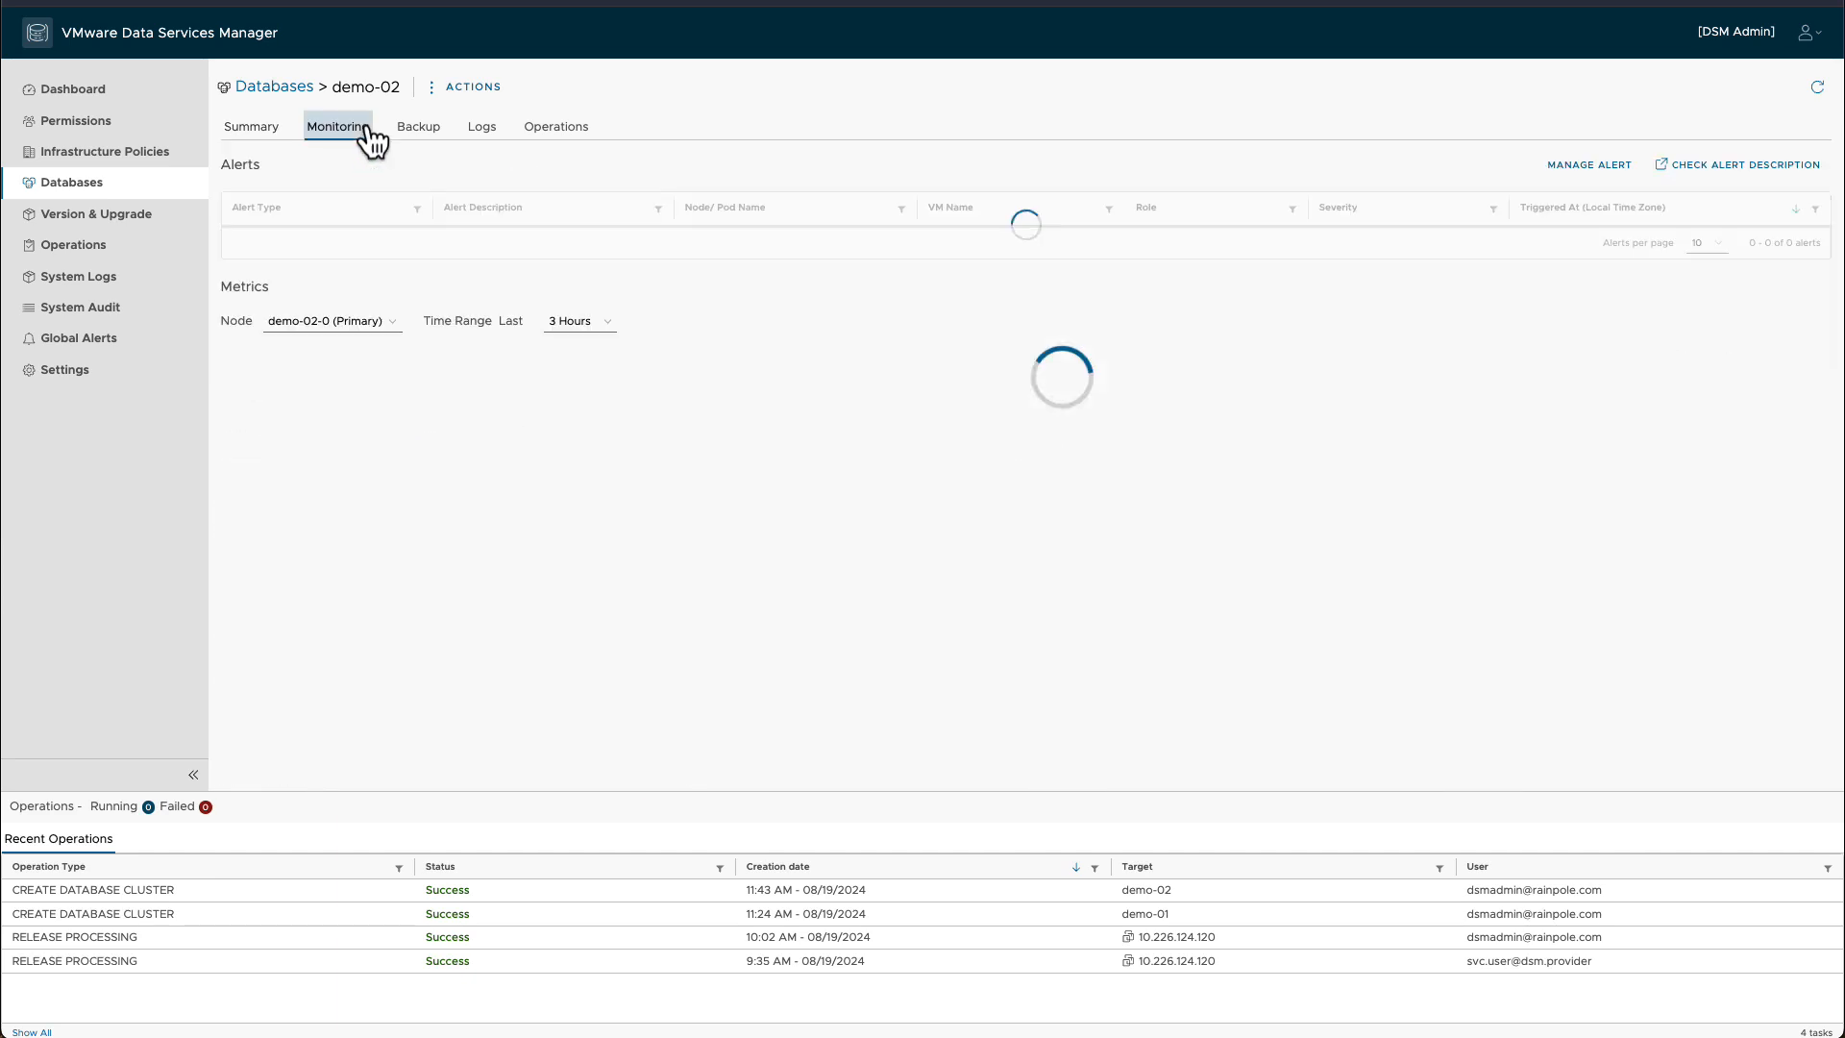
pyautogui.click(425, 135)
pyautogui.click(481, 133)
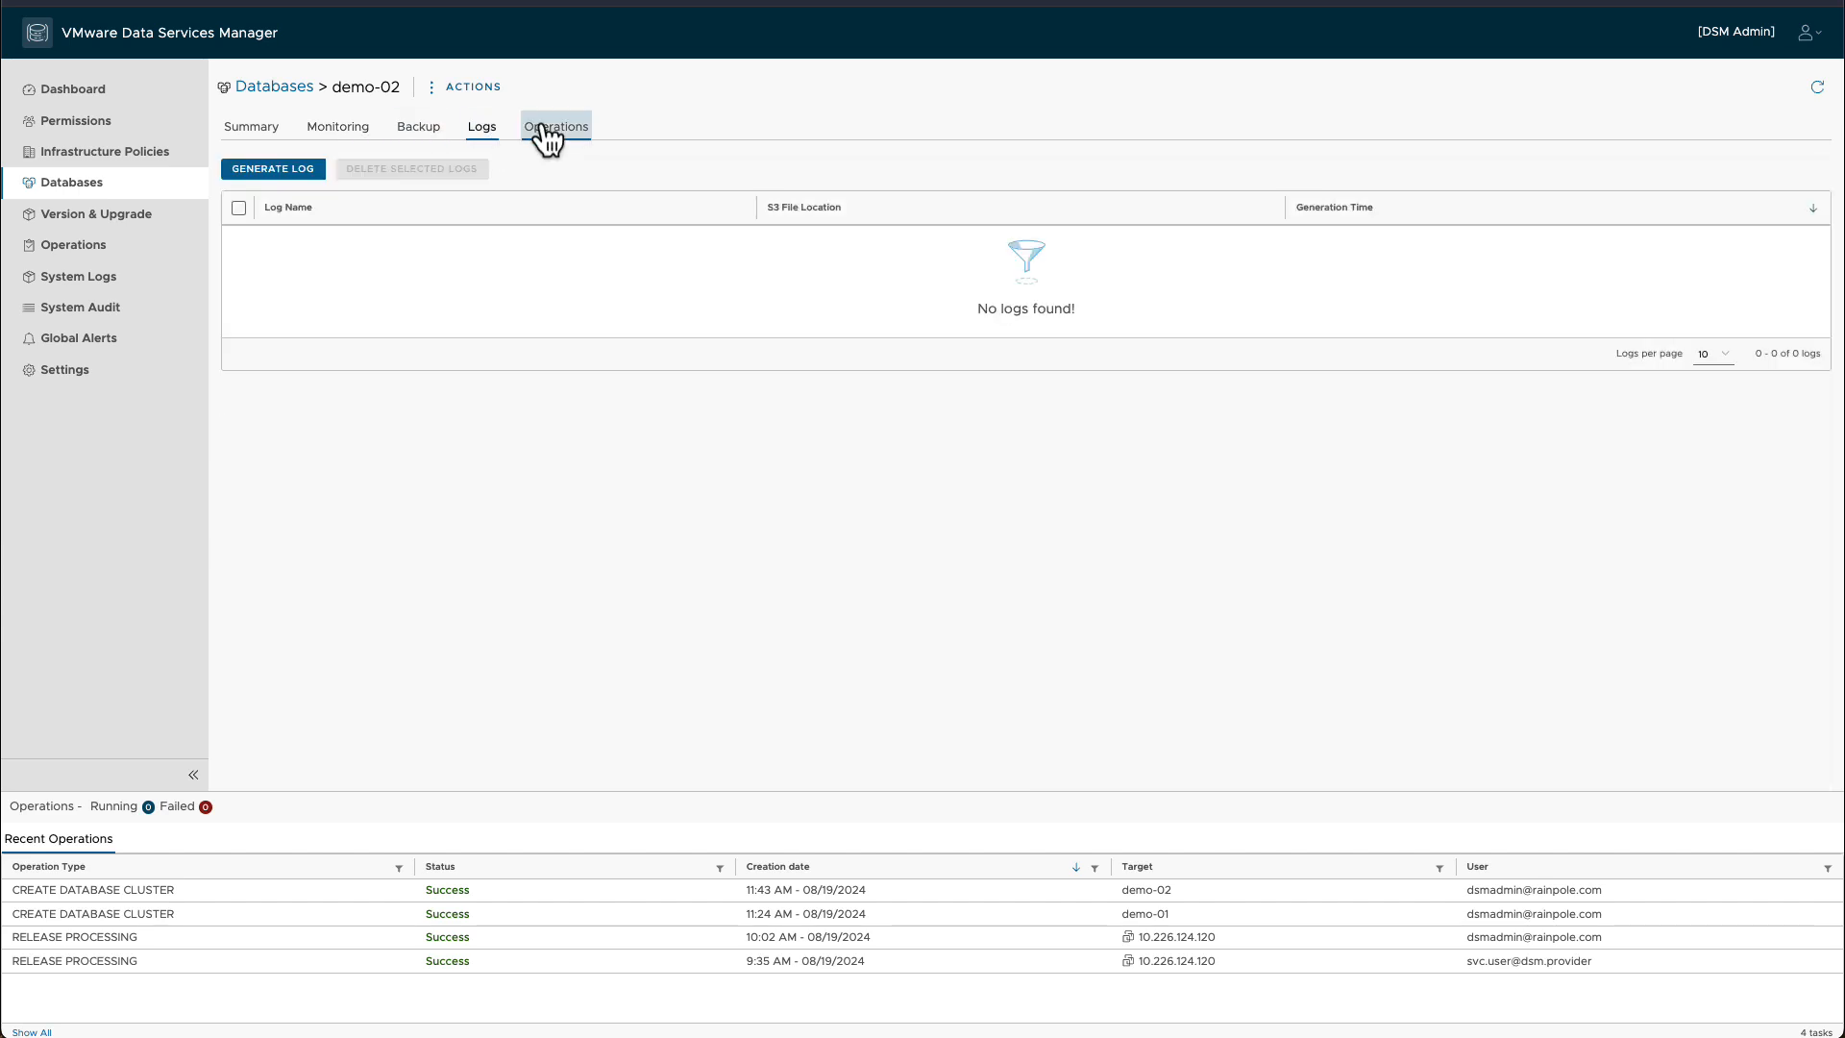
pyautogui.click(548, 141)
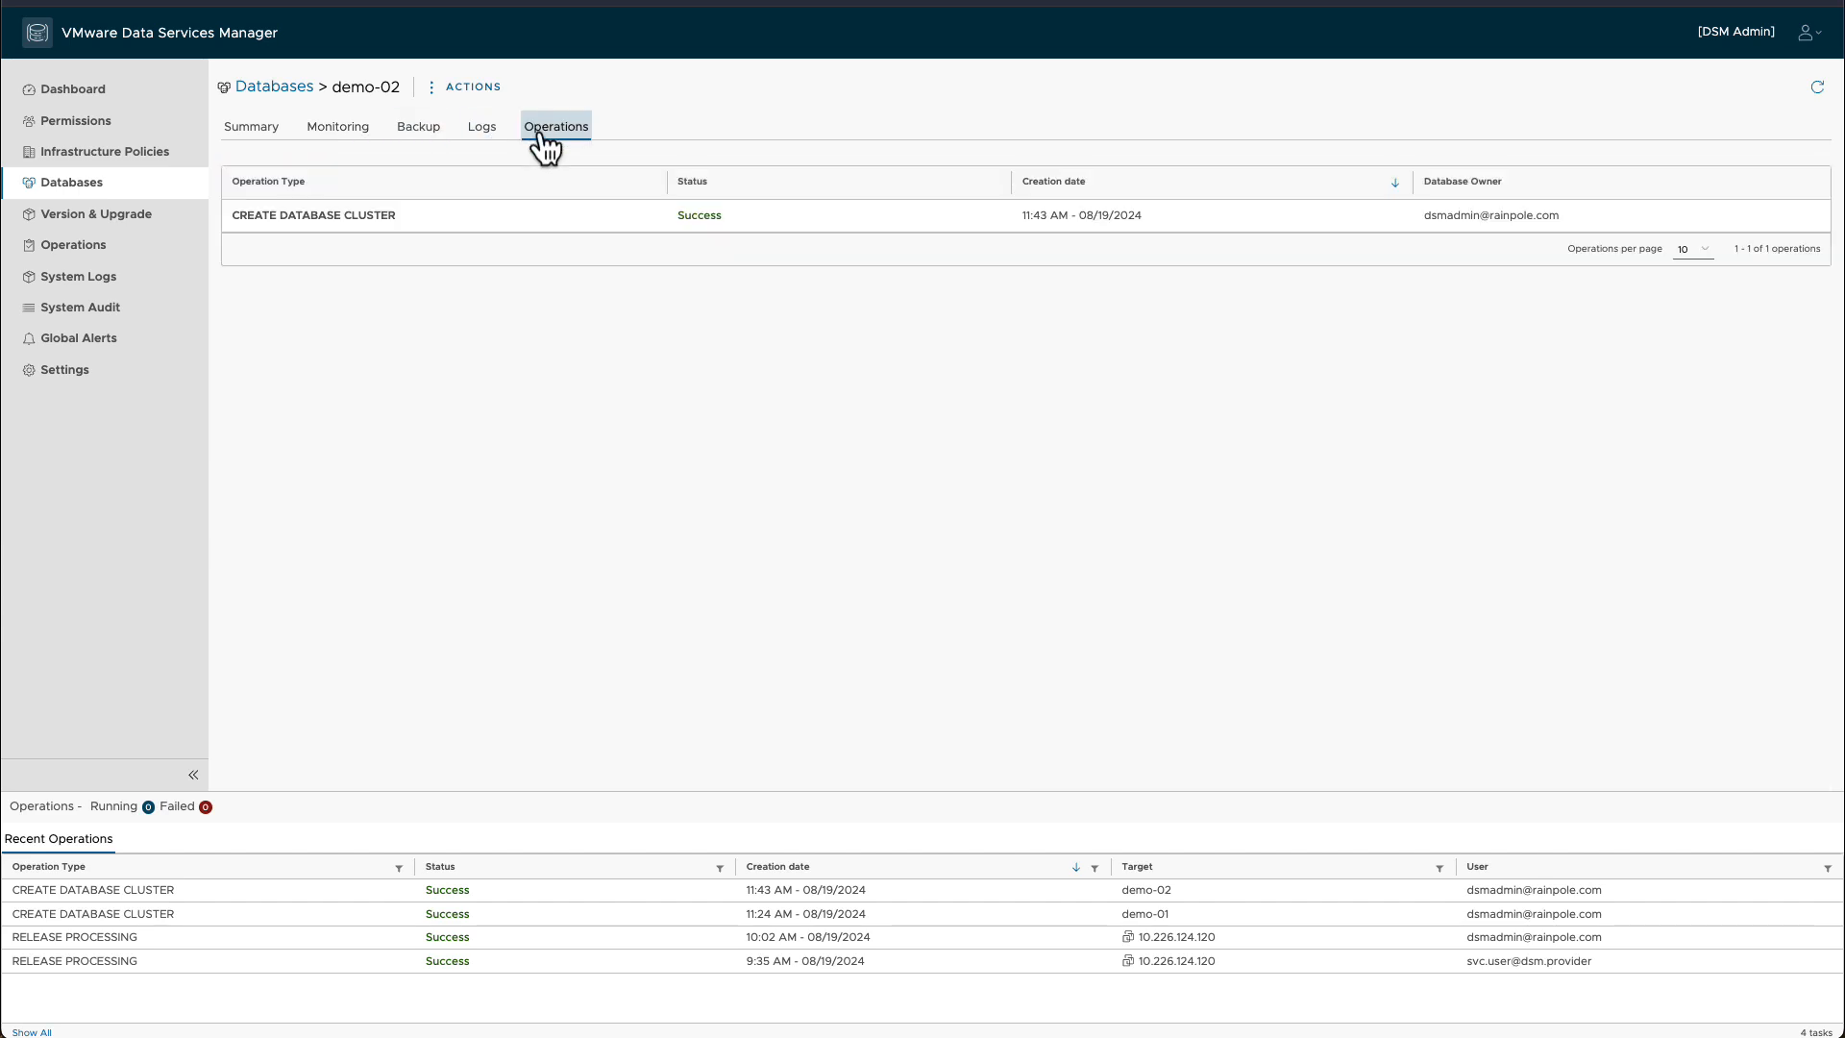
pyautogui.click(263, 134)
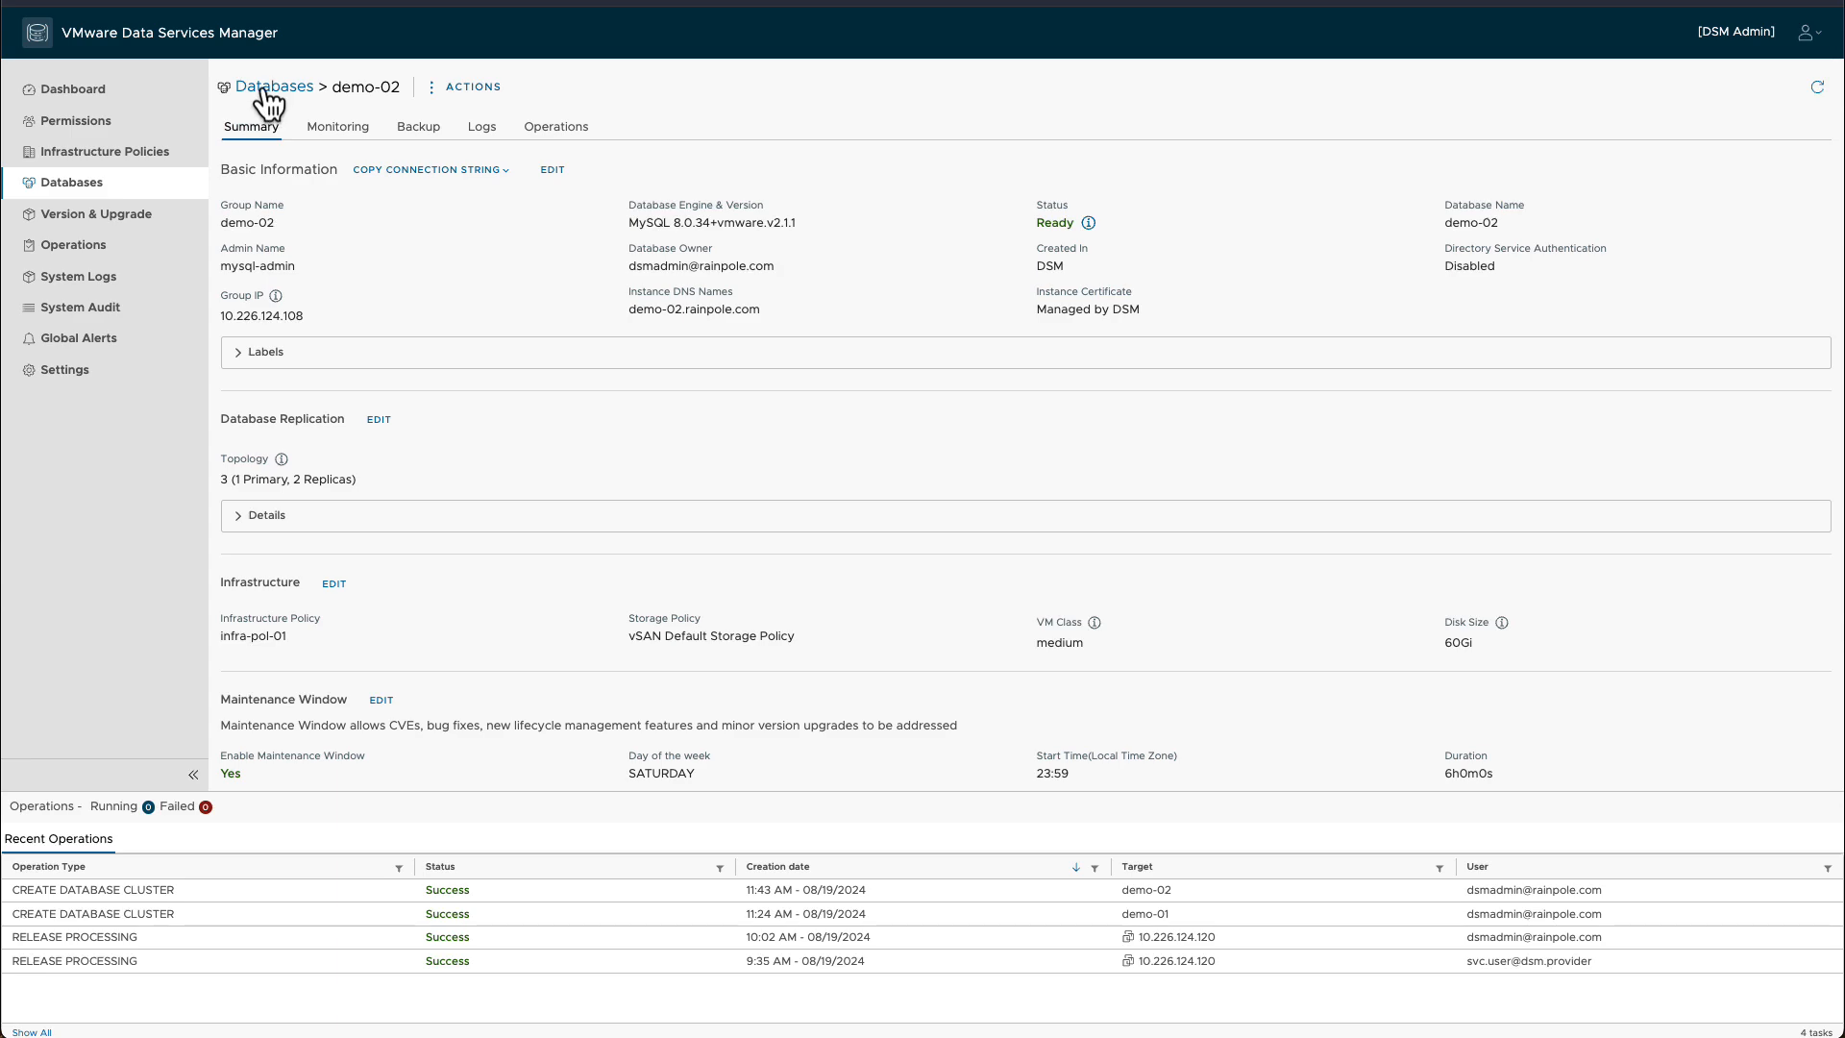
pyautogui.click(267, 89)
# Switch to the vSphere Client, collapse the recent tasks and examine the Data Services Manager card for vcsa-06.rainpole.com.
pyautogui.click(176, 96)
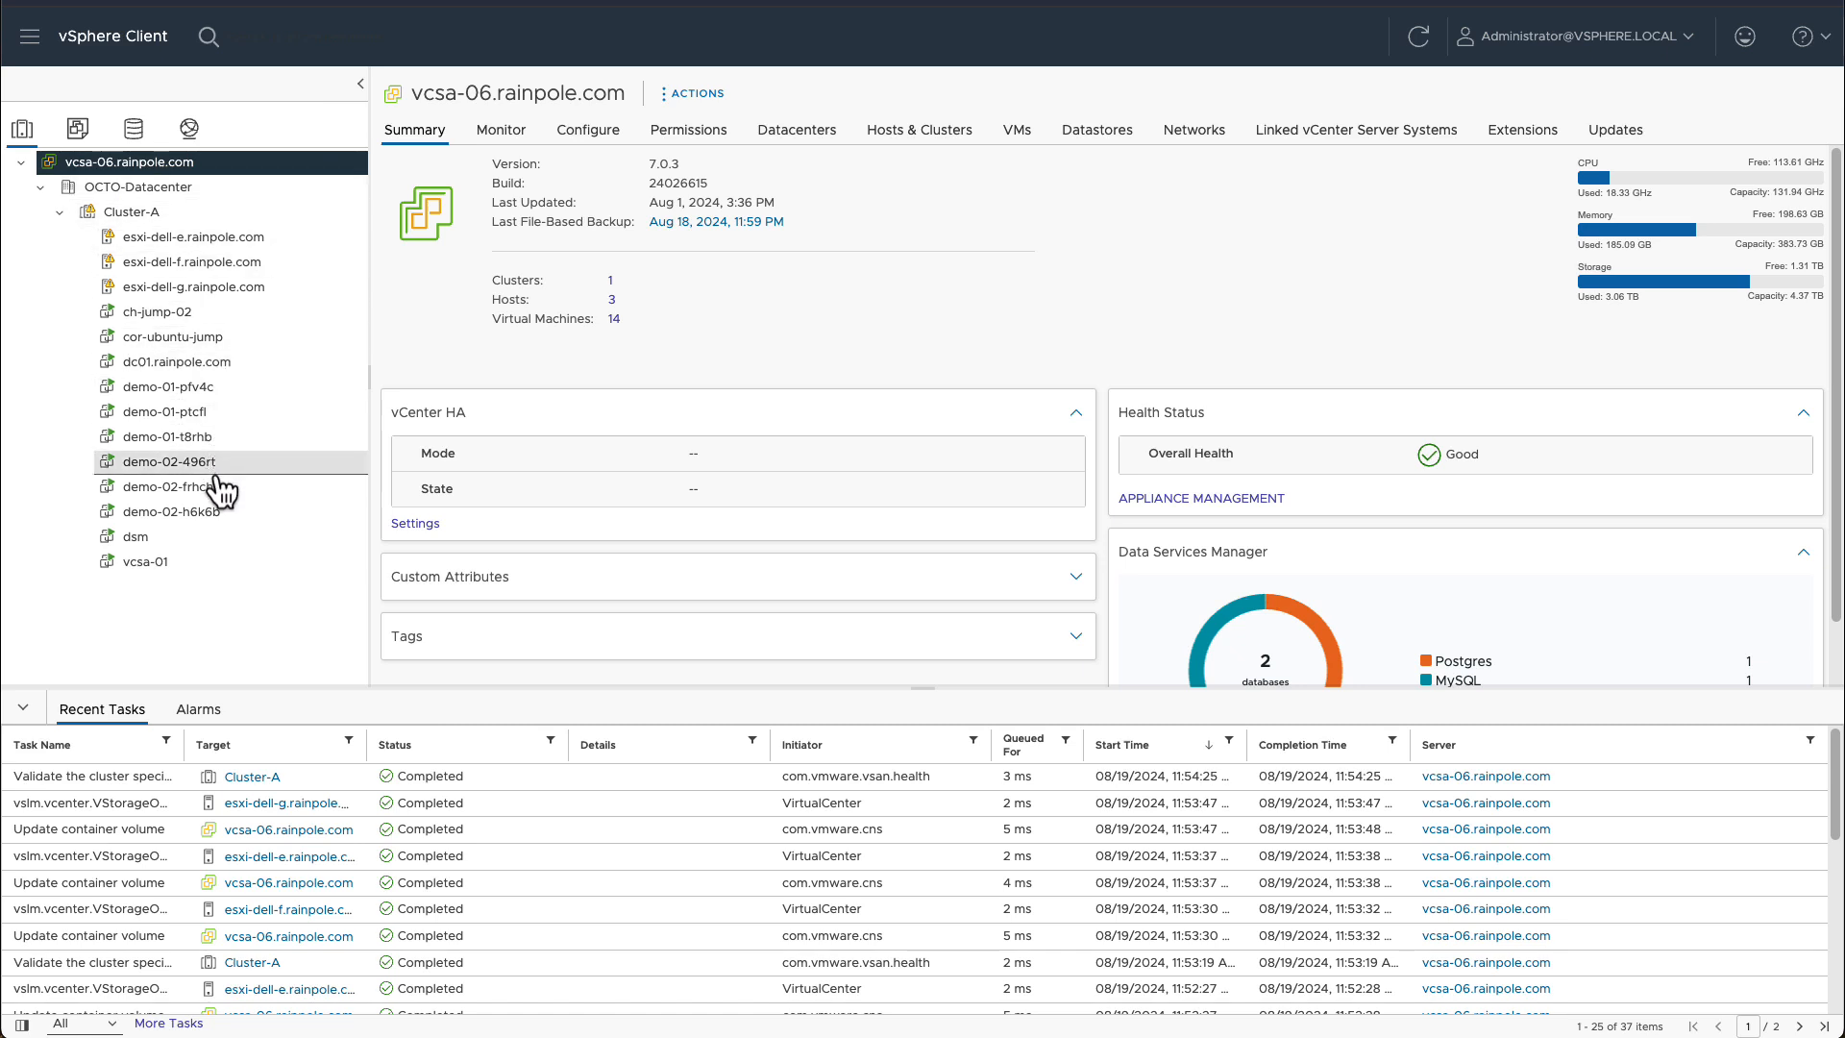
pyautogui.click(25, 709)
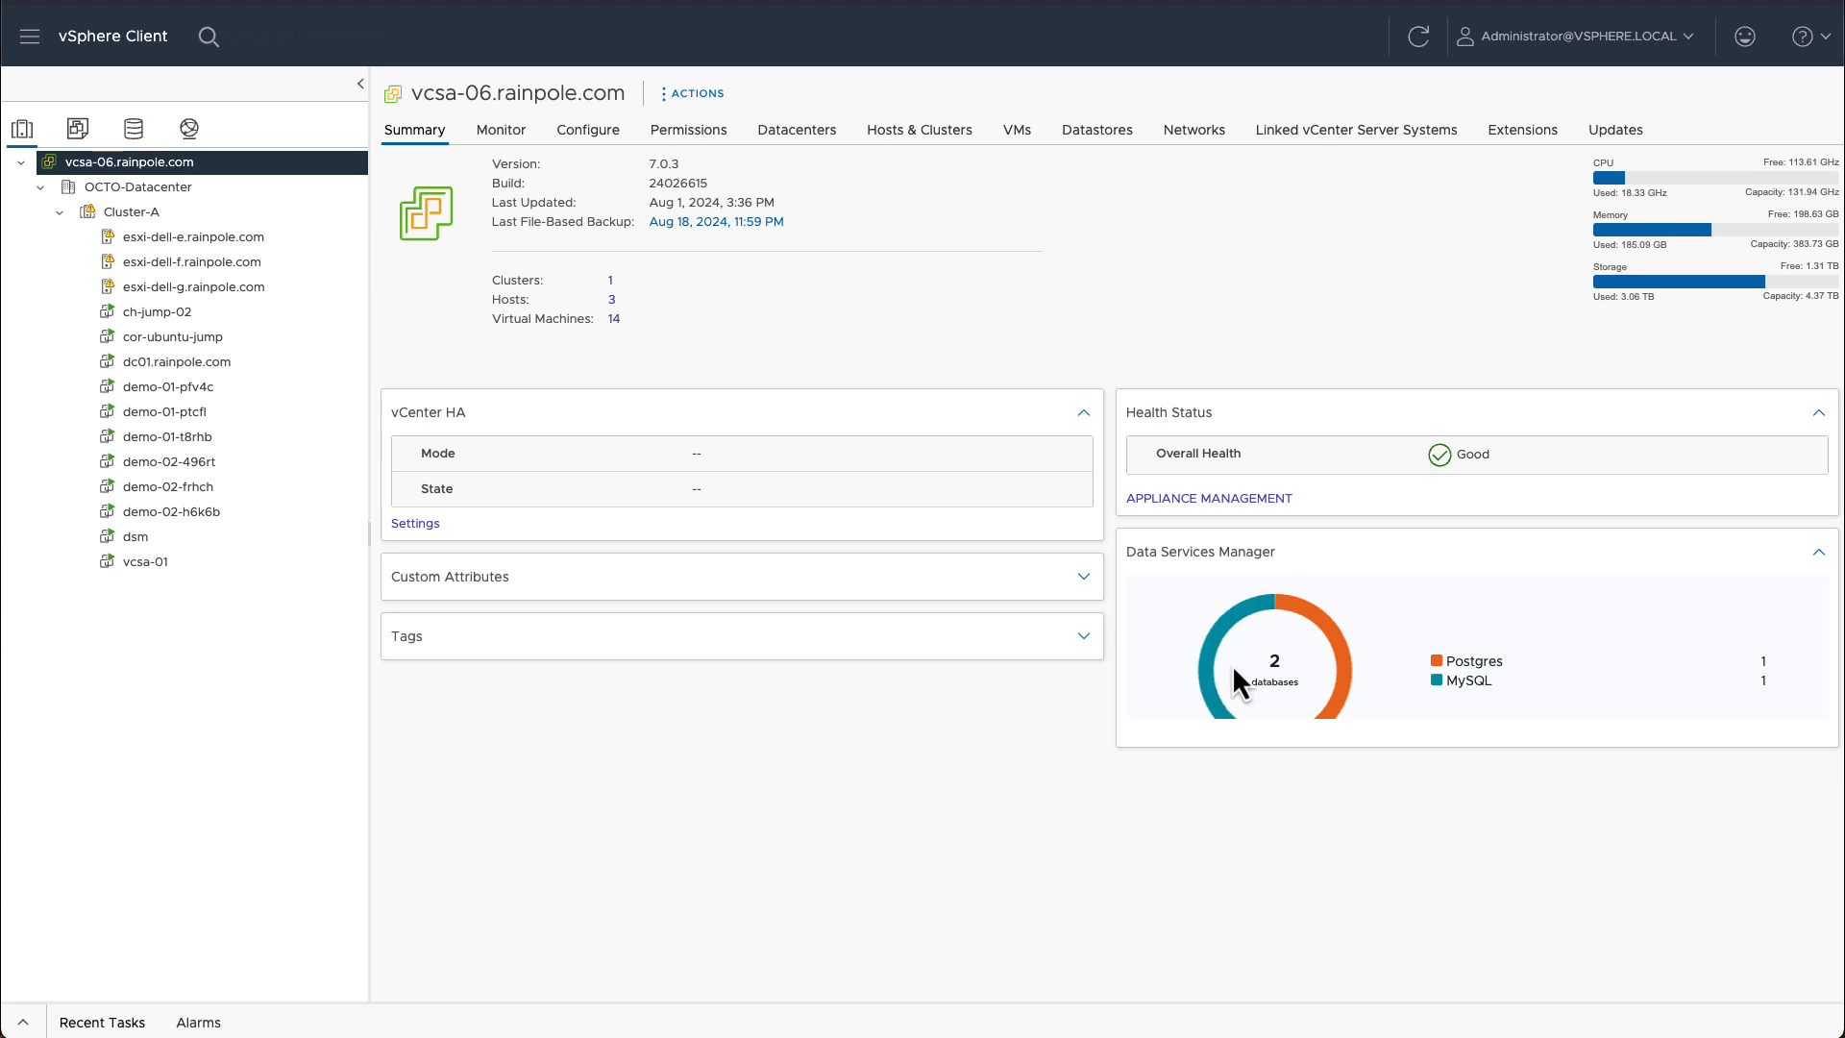
pyautogui.scroll(-2, 1232, 665)
pyautogui.scroll(-1, 1232, 665)
pyautogui.scroll(2, 1232, 665)
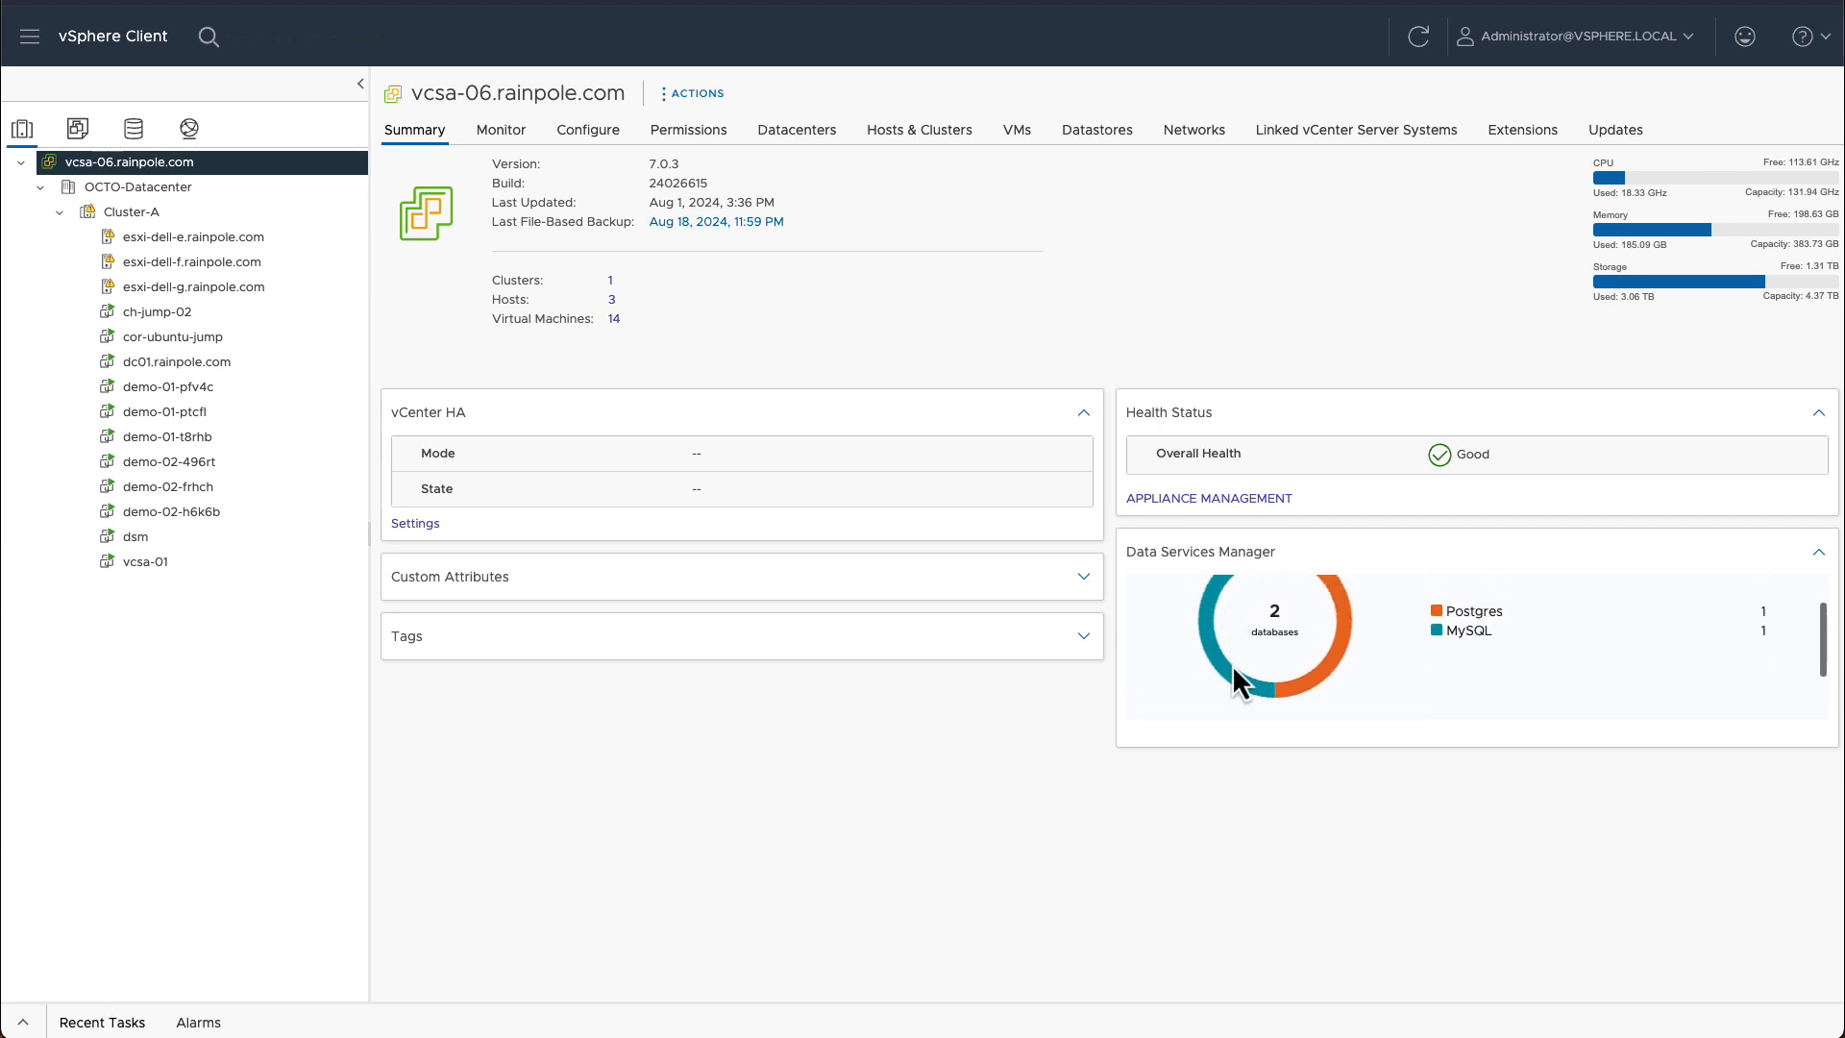
pyautogui.scroll(-2, 1232, 665)
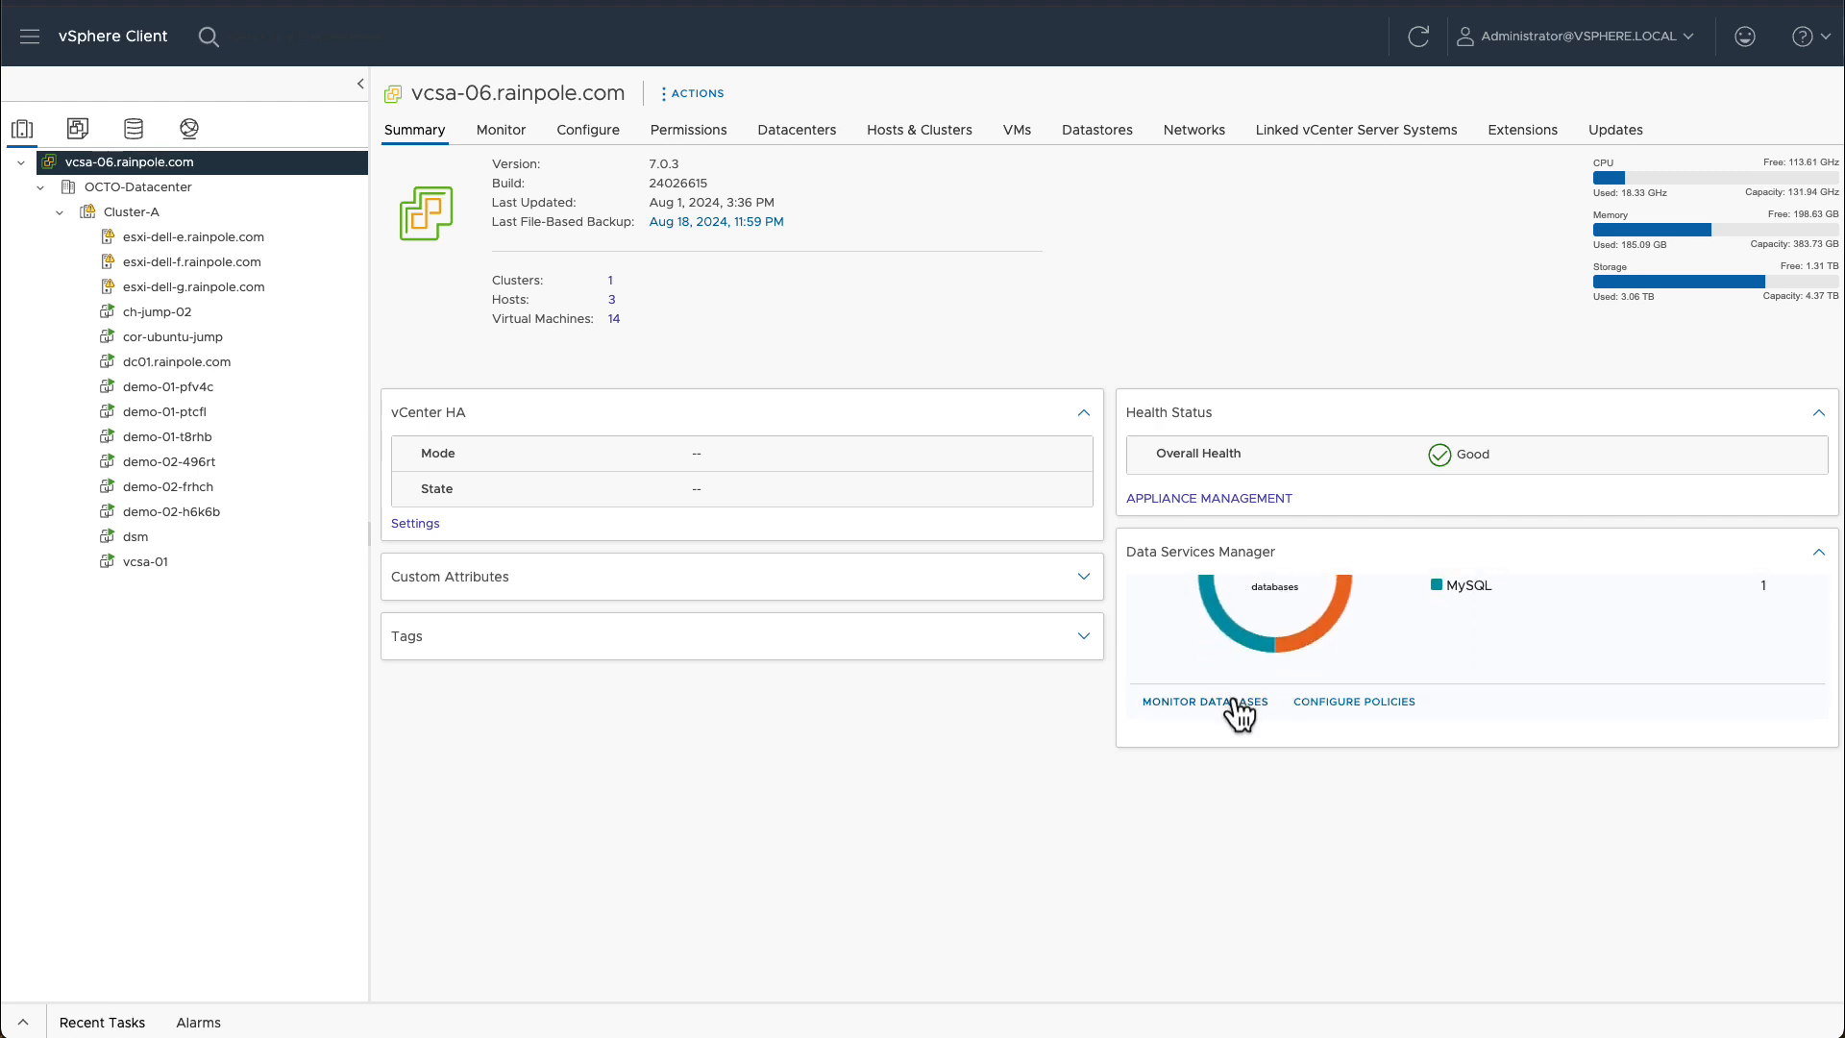
# Open database monitoring from the Data Services Manager card and examine the role and utilization of each node in the MySQL group demo-02.
pyautogui.click(1238, 701)
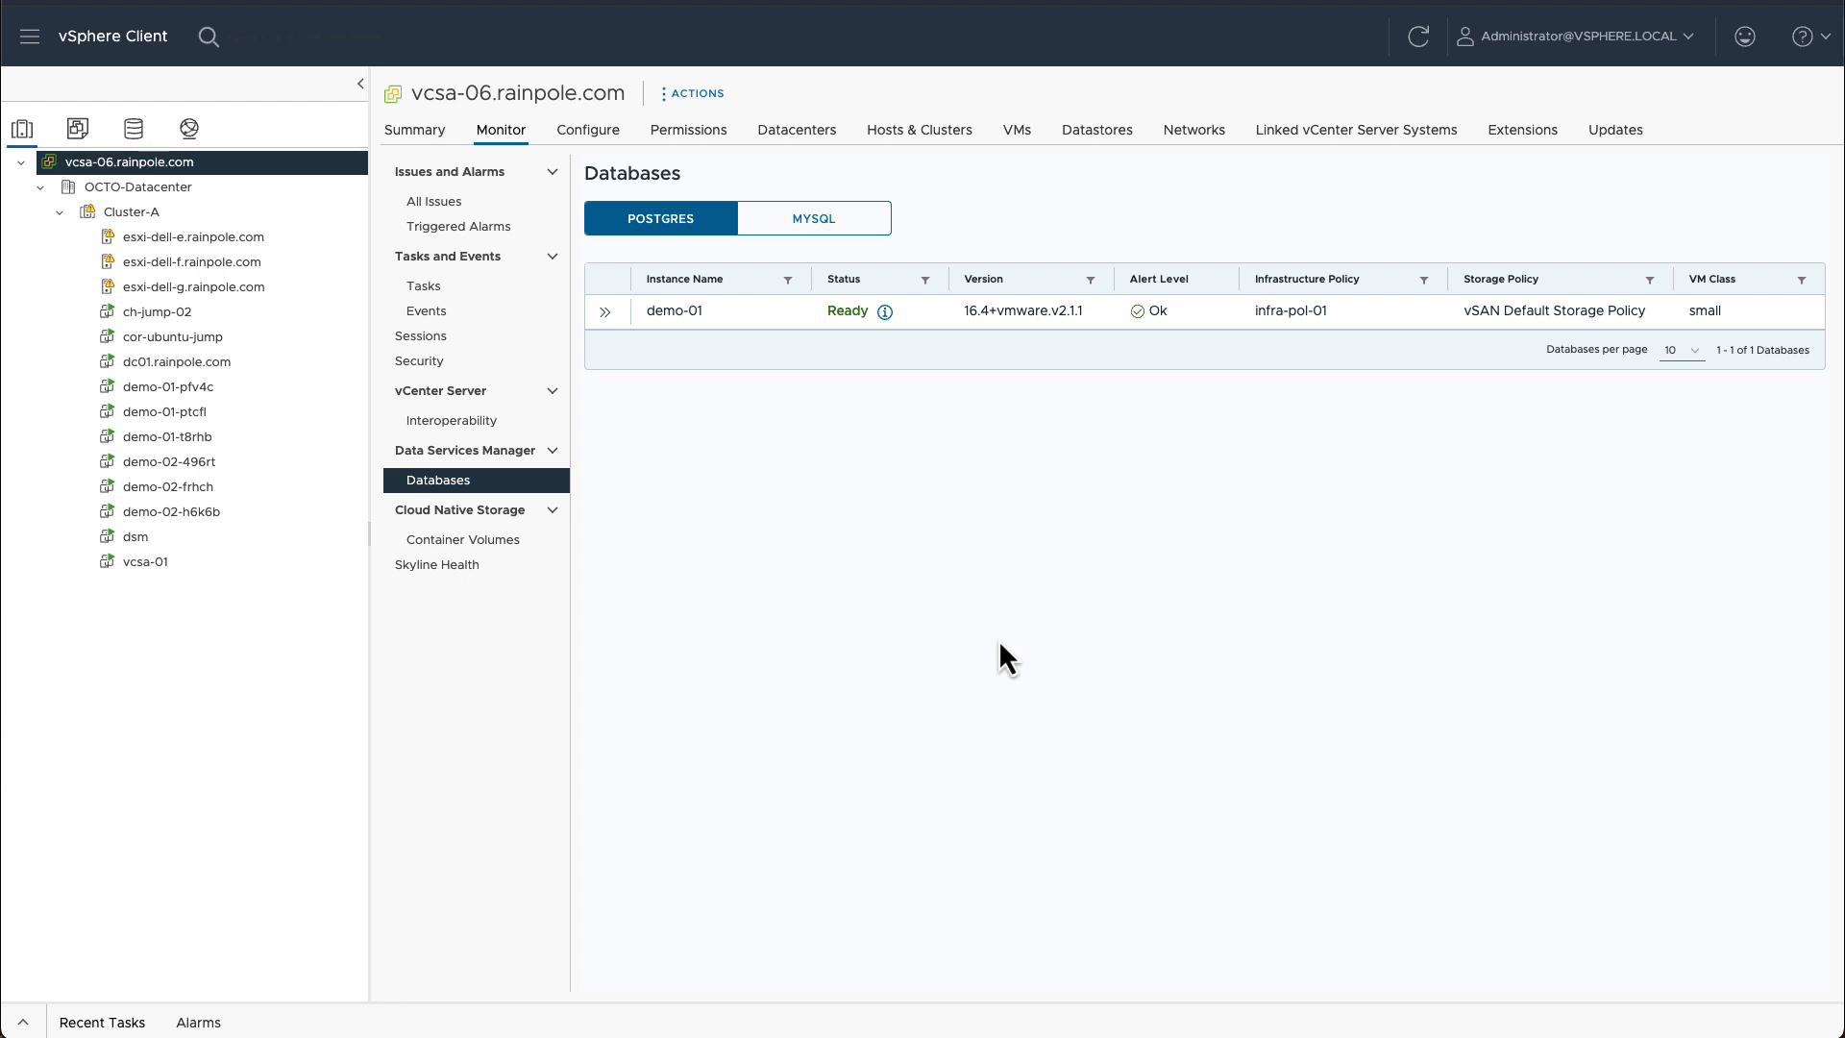
pyautogui.click(799, 217)
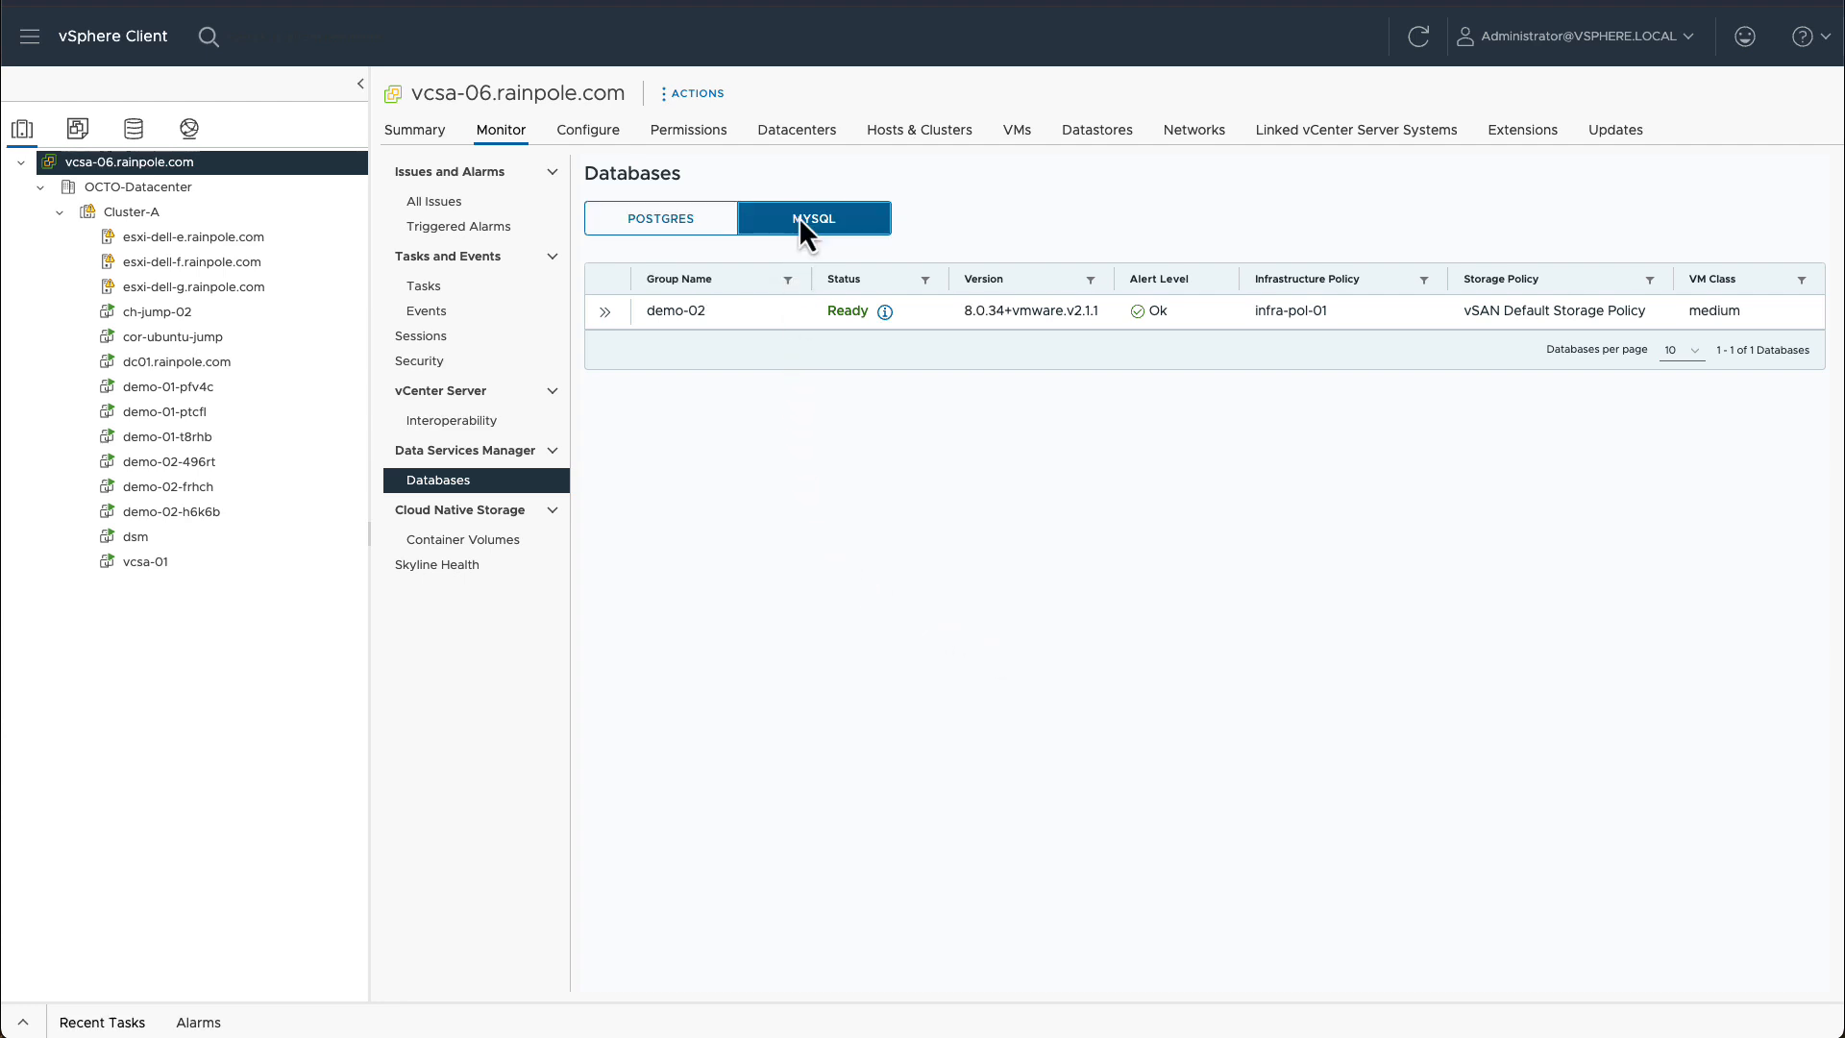
pyautogui.click(606, 312)
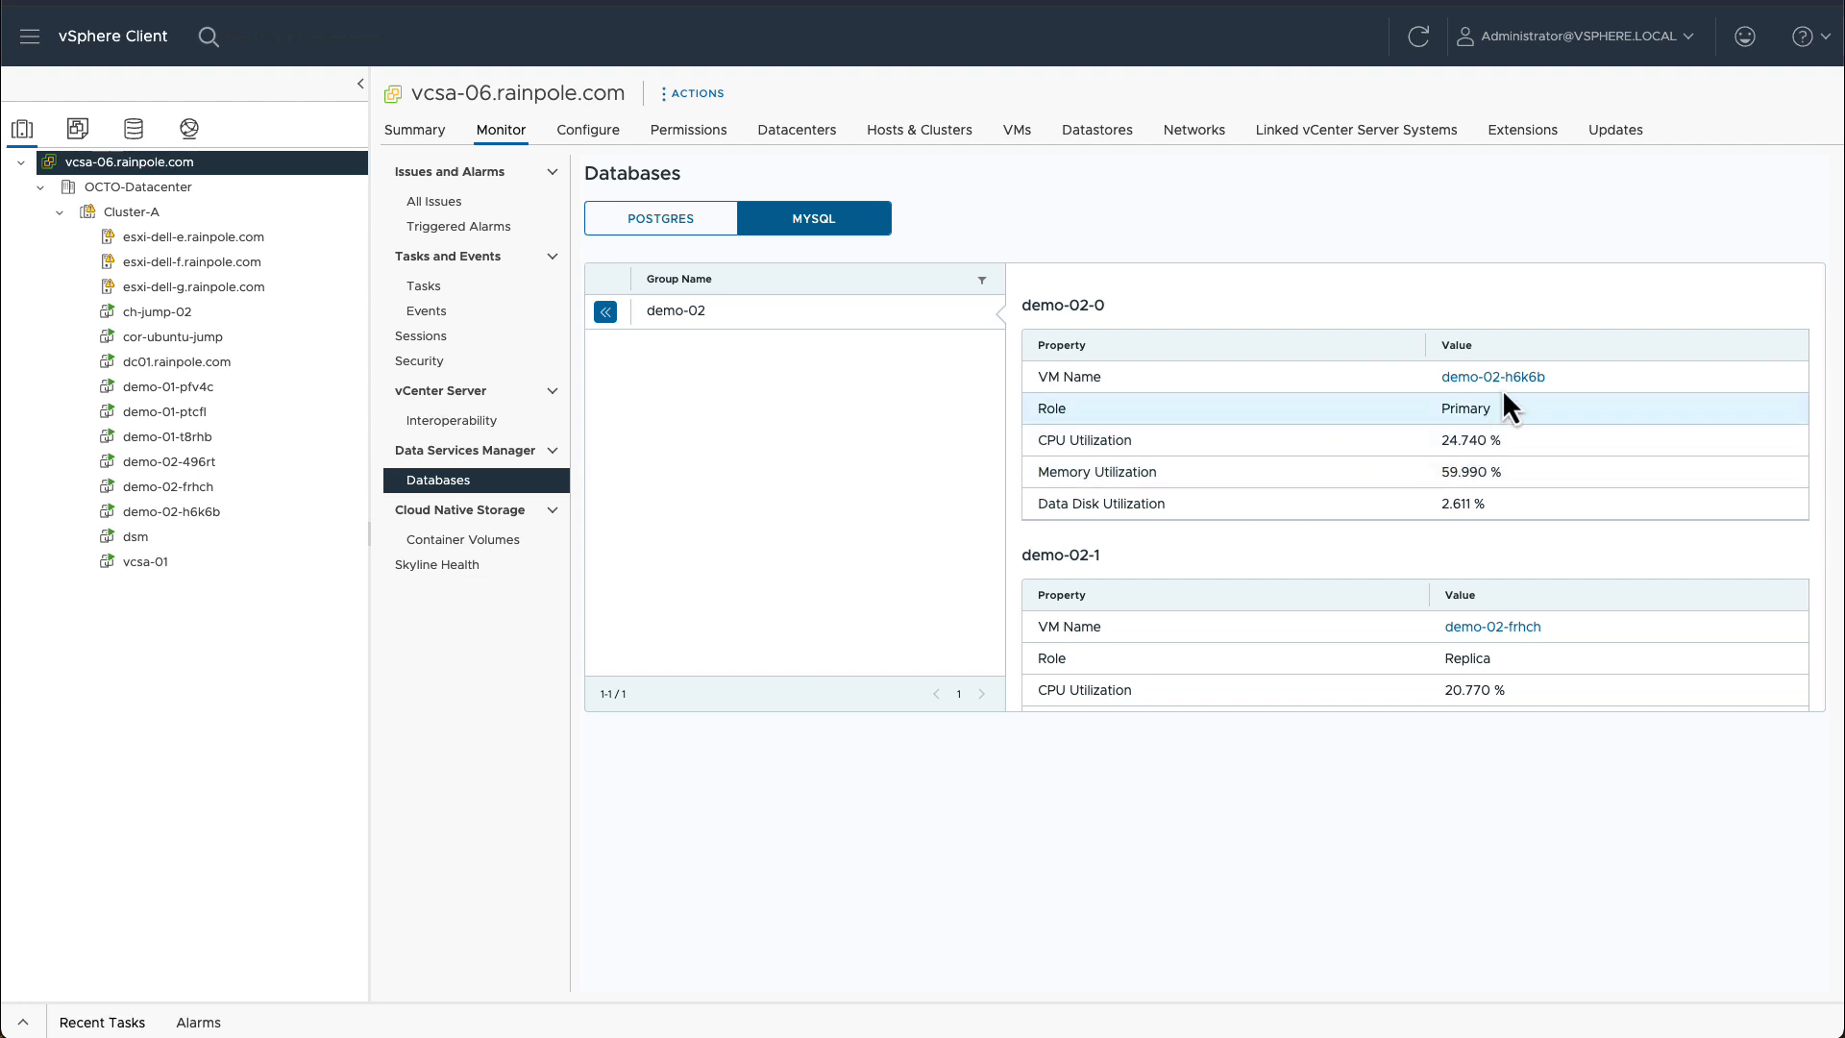
pyautogui.scroll(-5, 1505, 432)
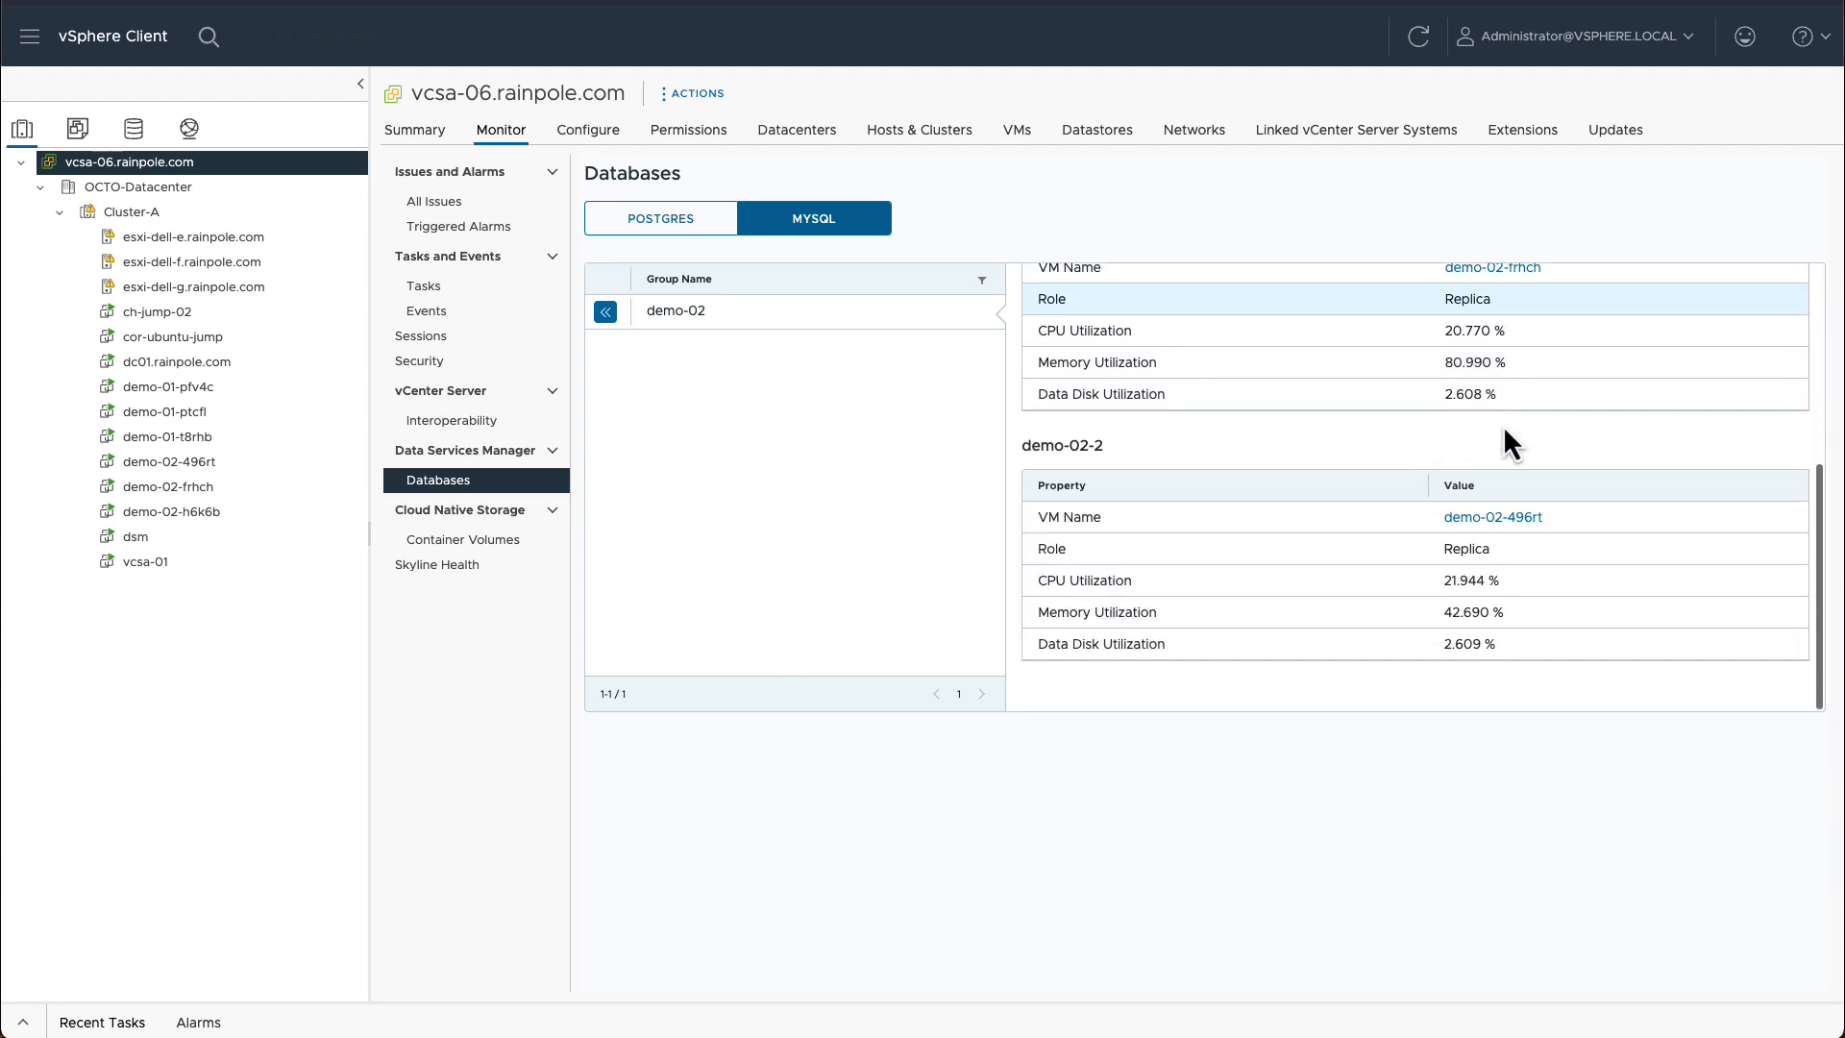
# Open the demo-02-496rt virtual machine from the demo-02-2 node and review its Data Services Manager summary.
pyautogui.click(1501, 519)
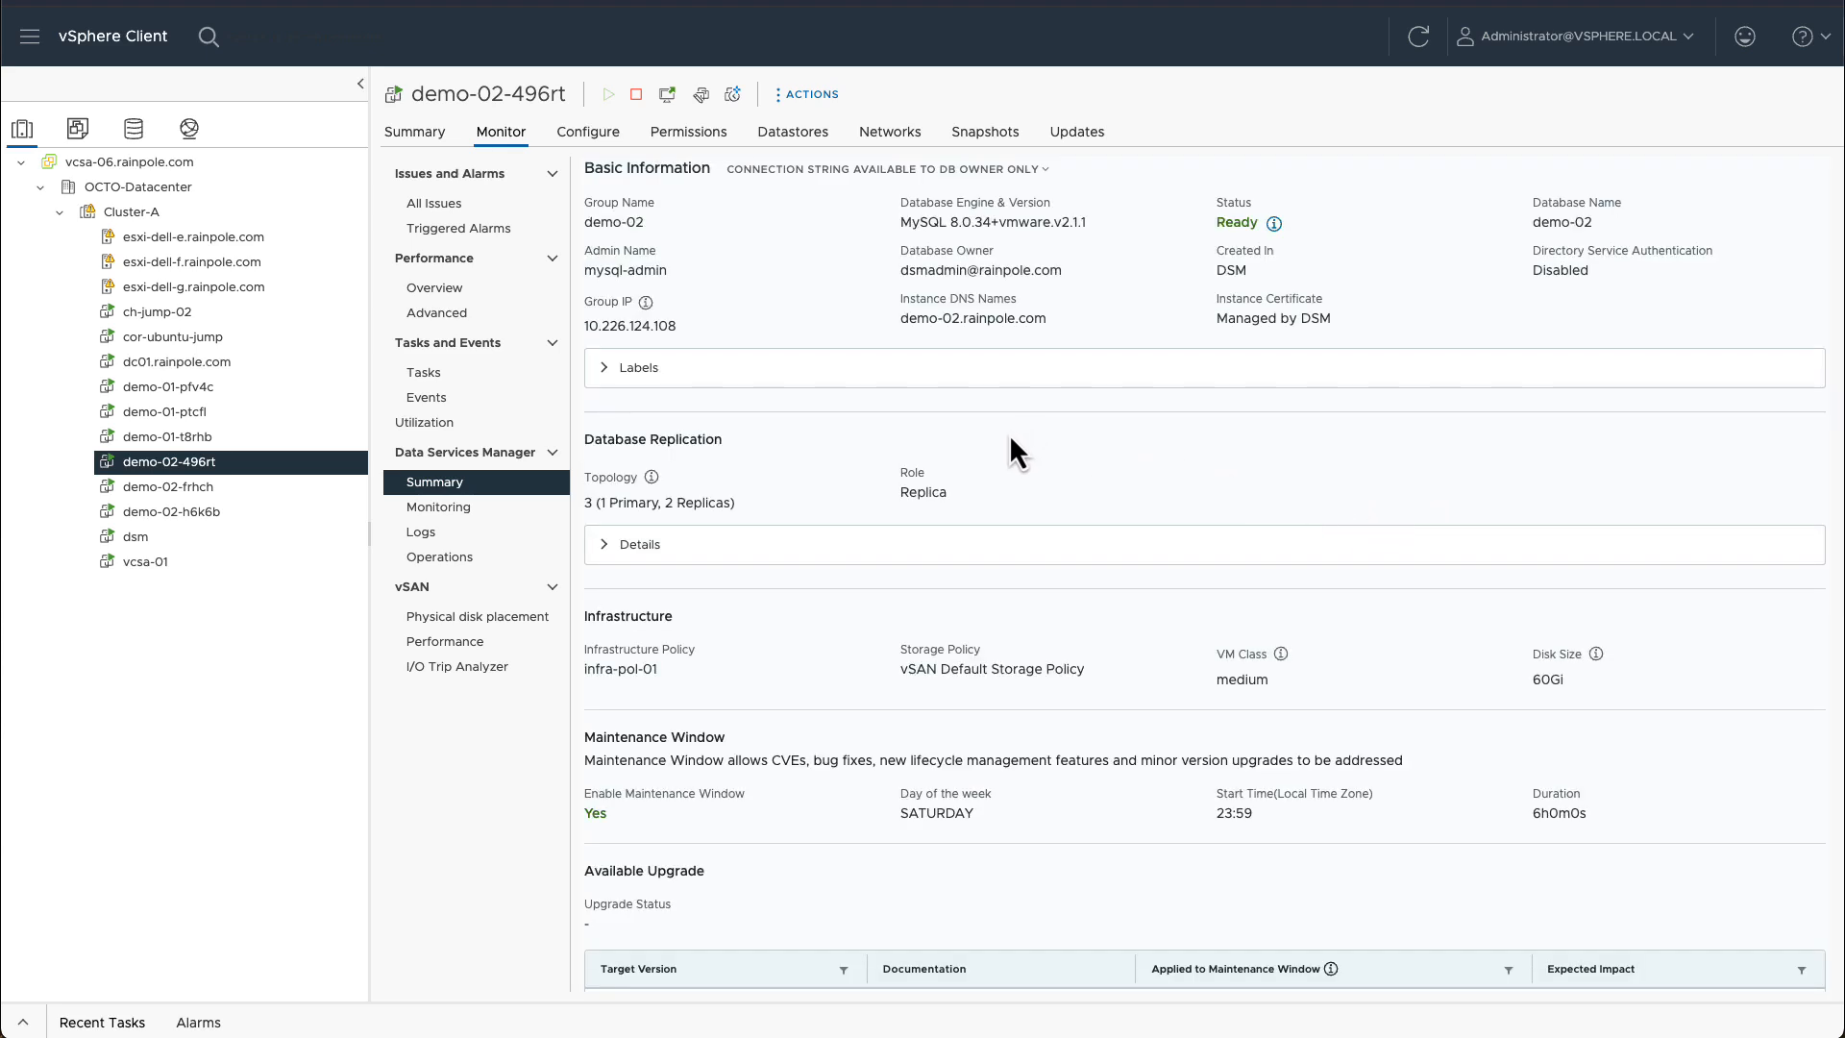
pyautogui.scroll(-3, 1011, 438)
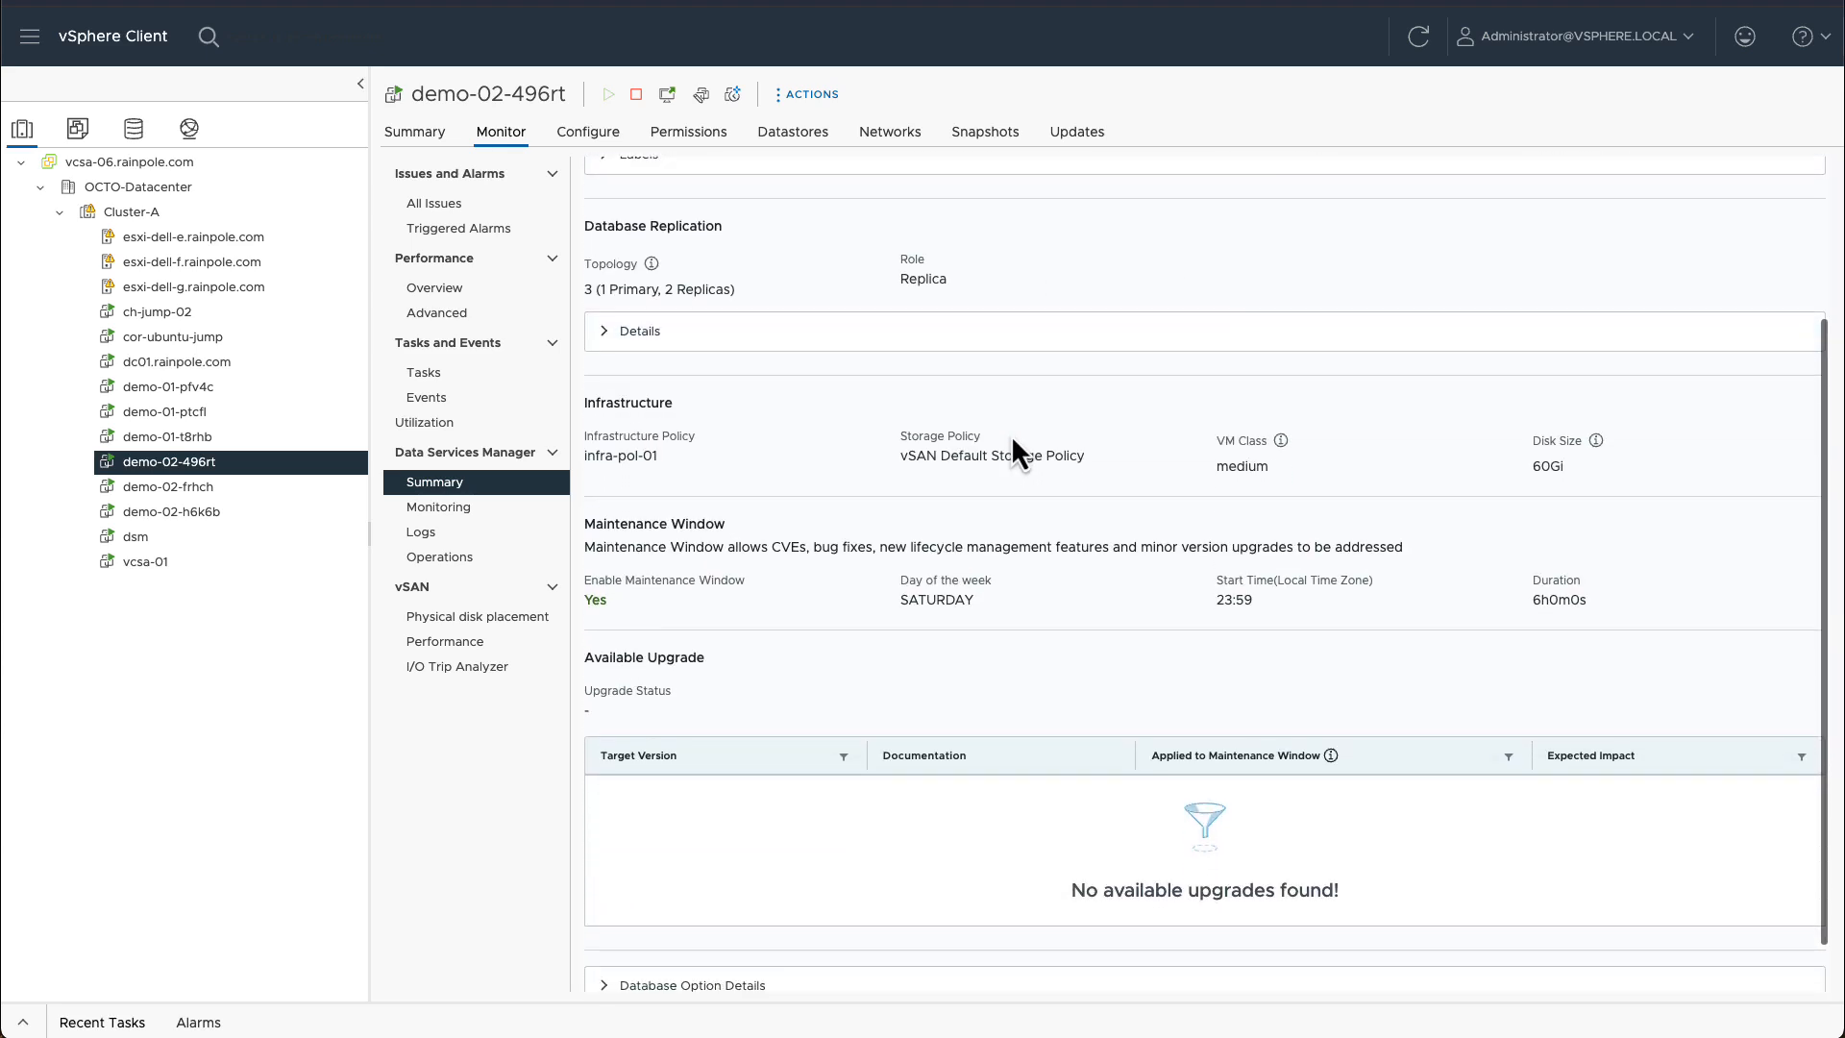
pyautogui.scroll(3, 1011, 437)
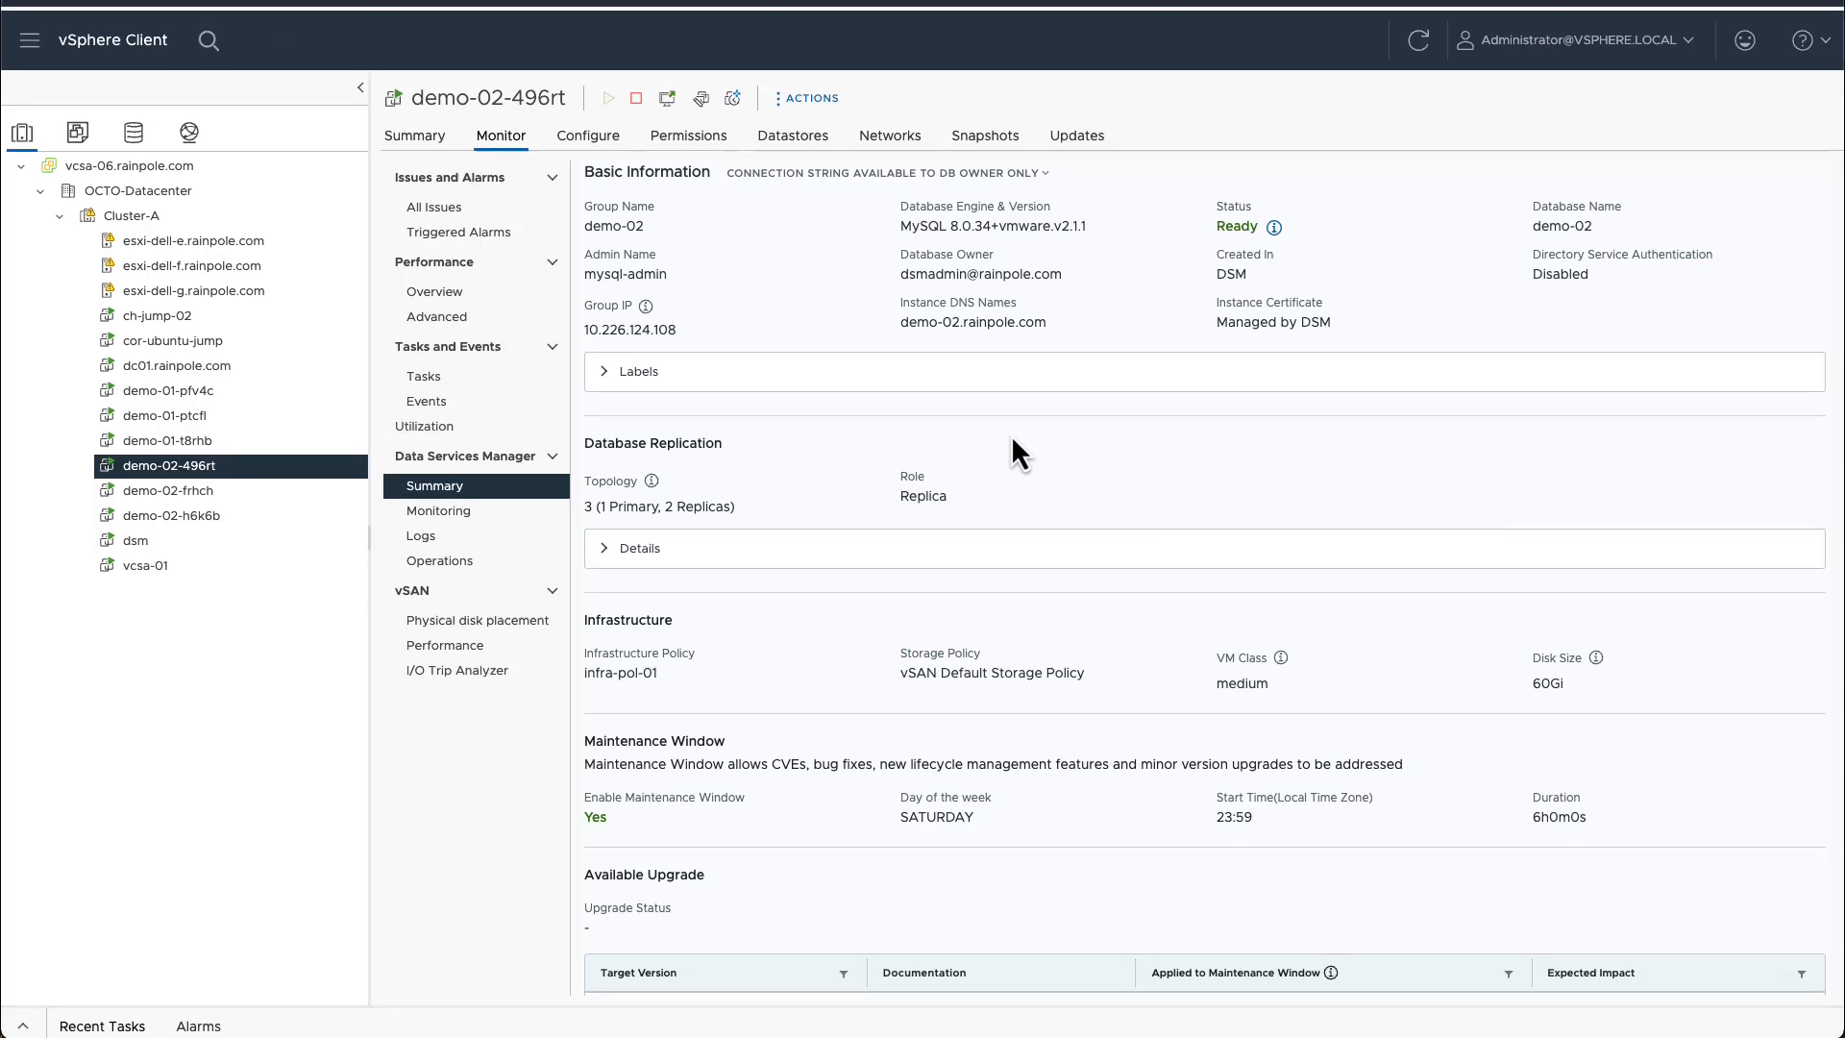